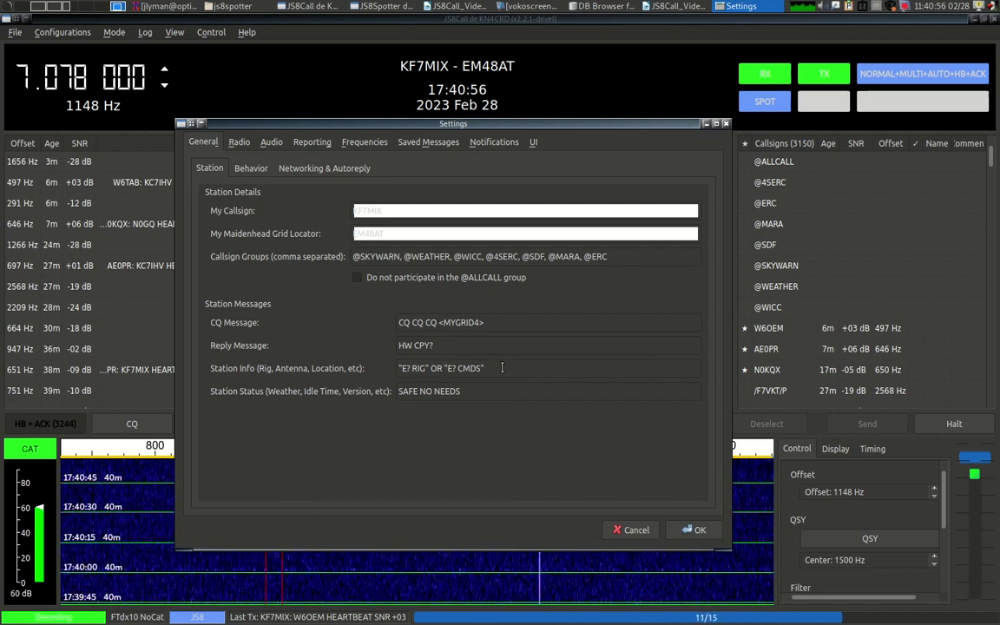
# Review the Station Info and Station Status messages in the settings, and close the settings without changes.
pyautogui.moveTo(502, 367); pyautogui.dragTo(353, 366)
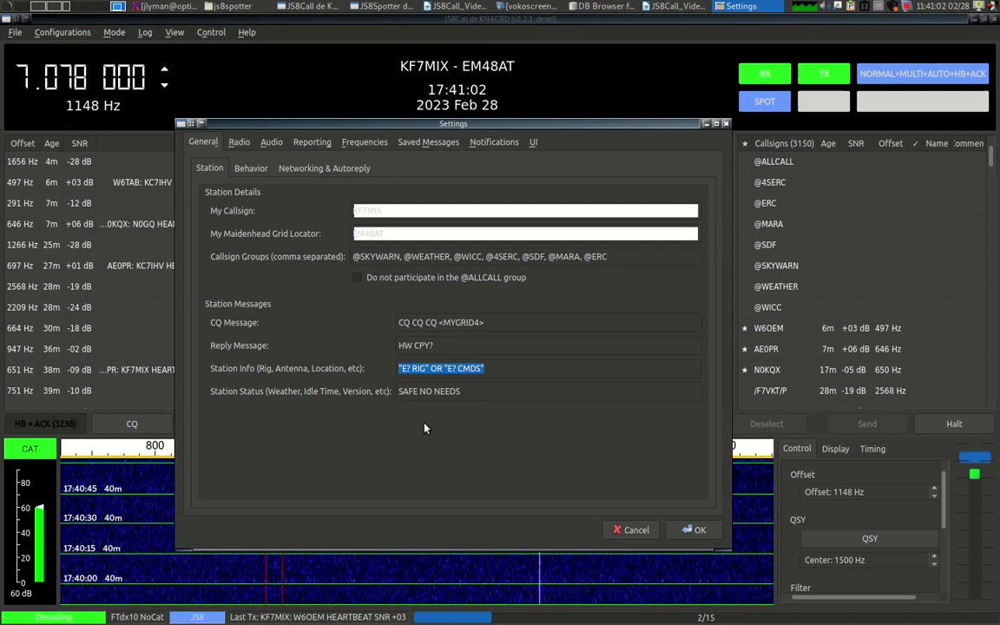
pyautogui.click(461, 391)
pyautogui.moveTo(462, 392); pyautogui.dragTo(346, 392)
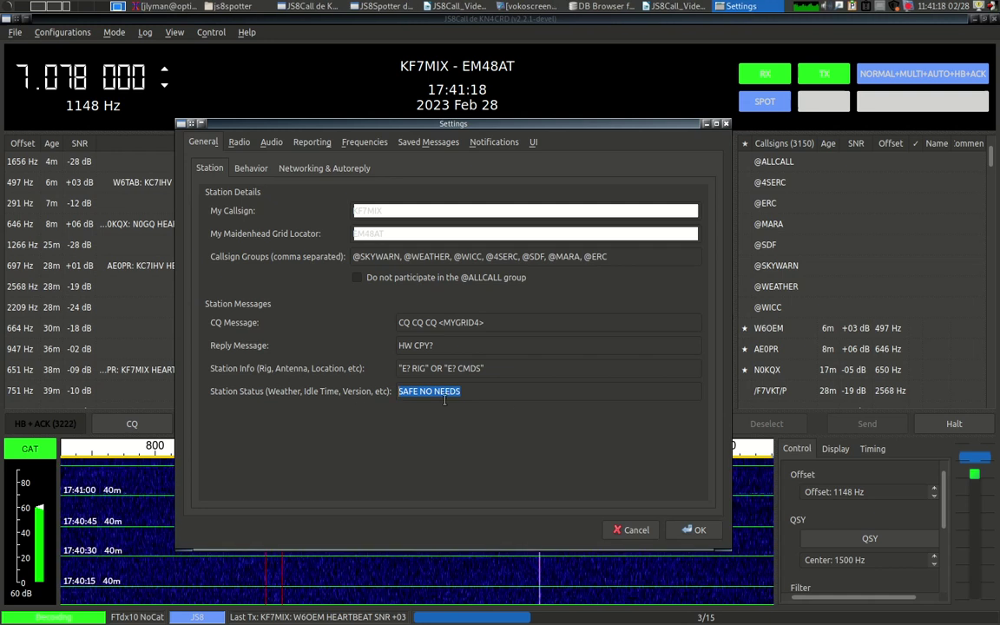
pyautogui.click(645, 529)
# Switch to JS8Spotter, open the Expect auto-reply tool and move its window fully into view.
pyautogui.click(418, 7)
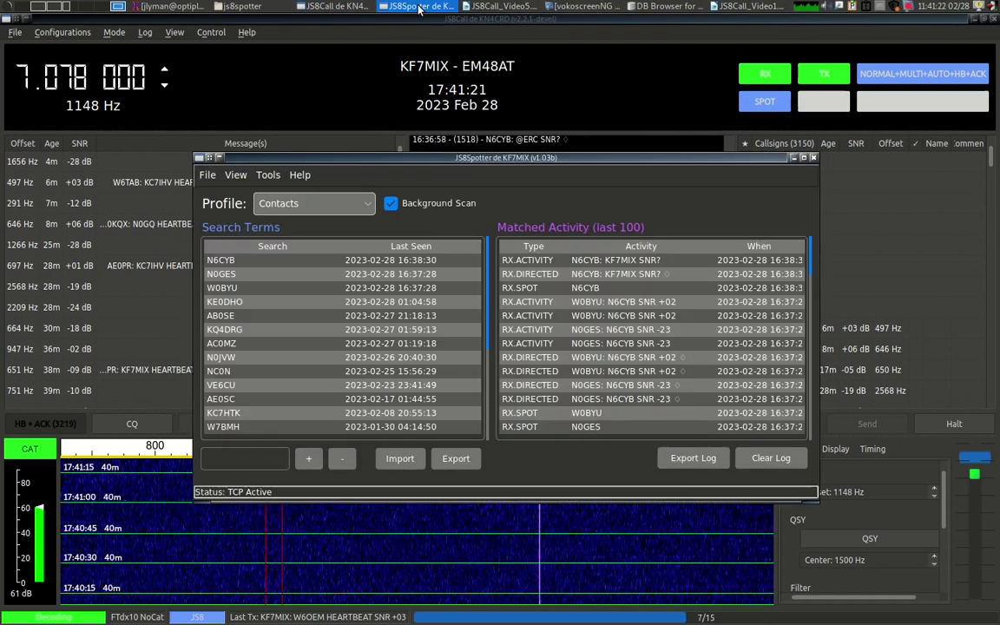
pyautogui.click(269, 175)
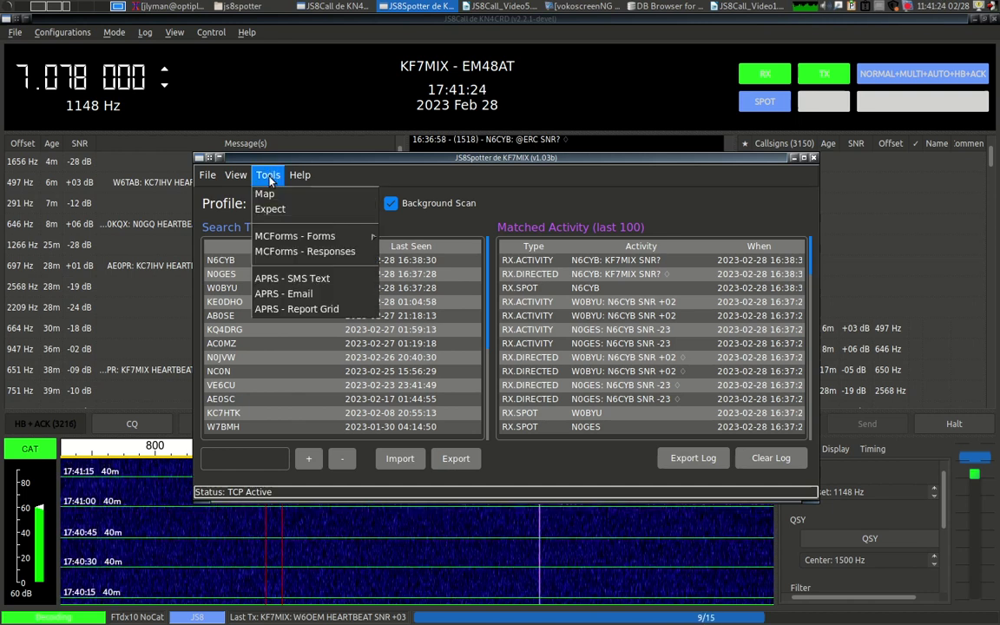
pyautogui.click(269, 209)
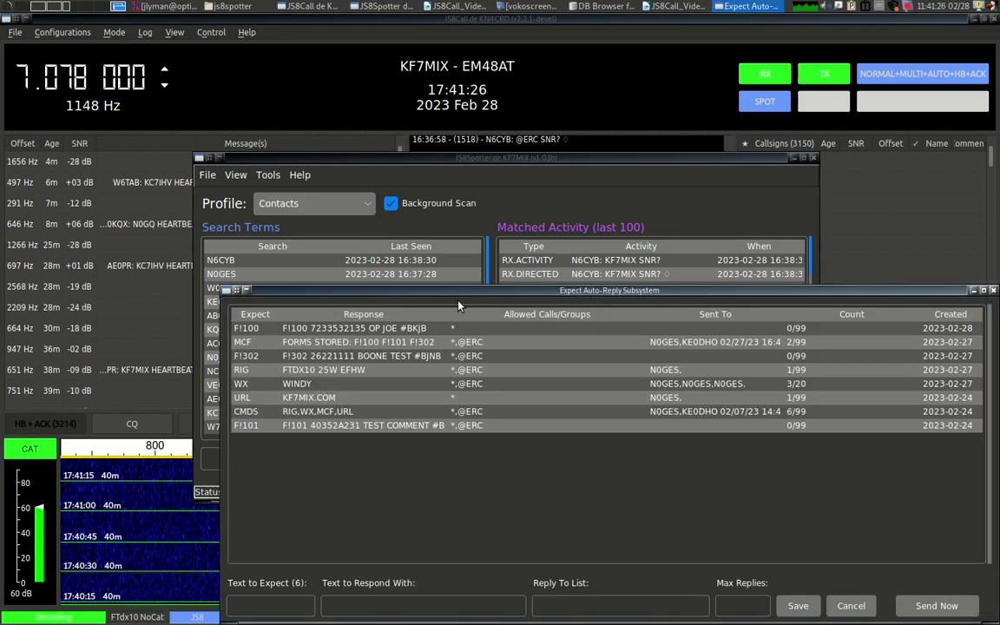
pyautogui.moveTo(450, 295); pyautogui.dragTo(364, 116)
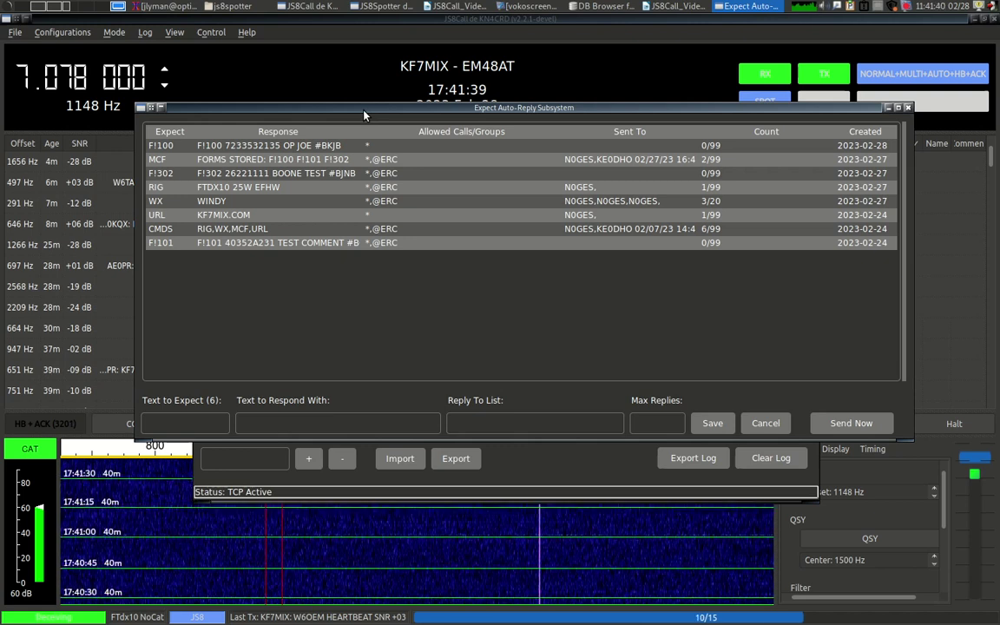
# Switch to JS8Call, examine the "E? RIG" and "E? CMDS" queries in the Station Info message, and close the settings without changes.
pyautogui.click(363, 52)
pyautogui.click(287, 183)
pyautogui.click(310, 21)
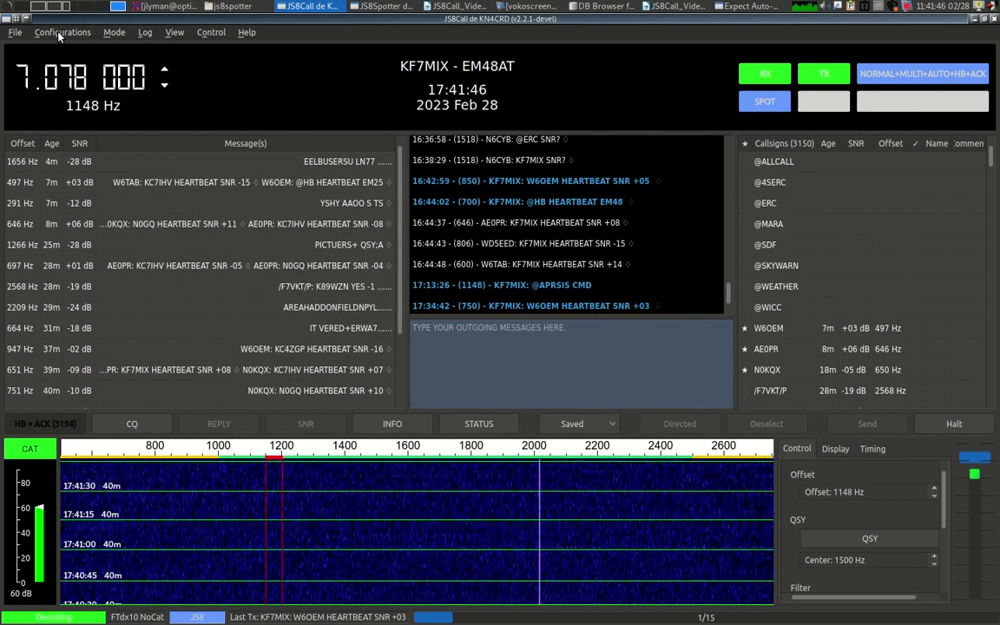
pyautogui.press('F2')
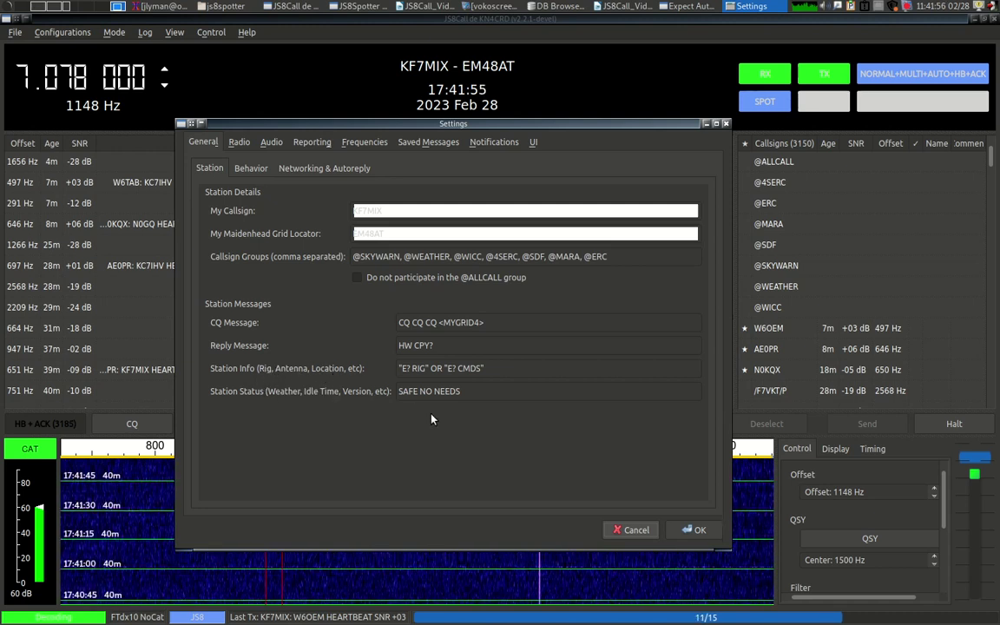
pyautogui.moveTo(527, 371); pyautogui.dragTo(398, 368)
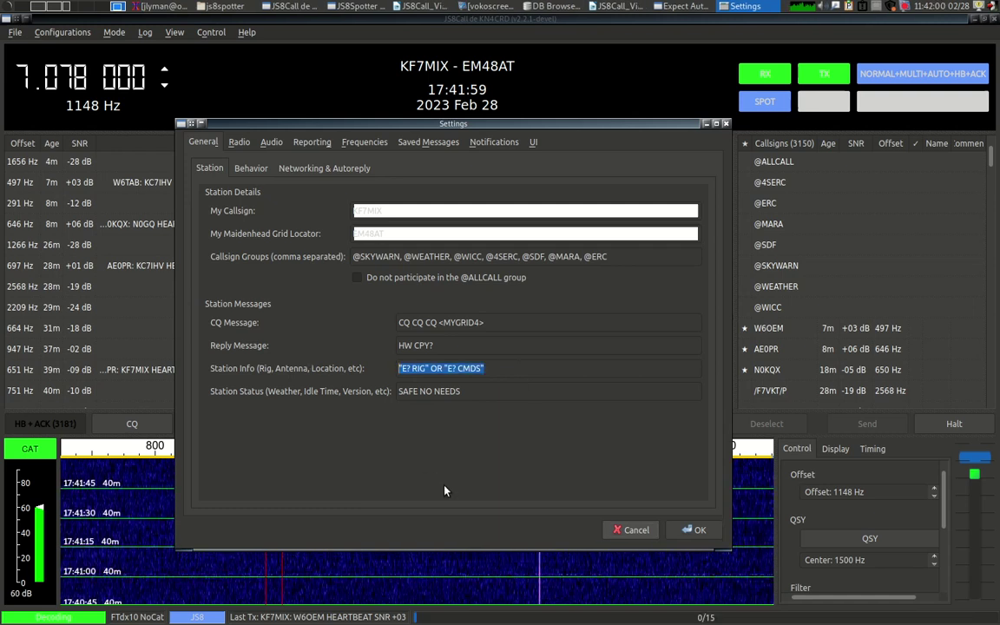
pyautogui.click(460, 376)
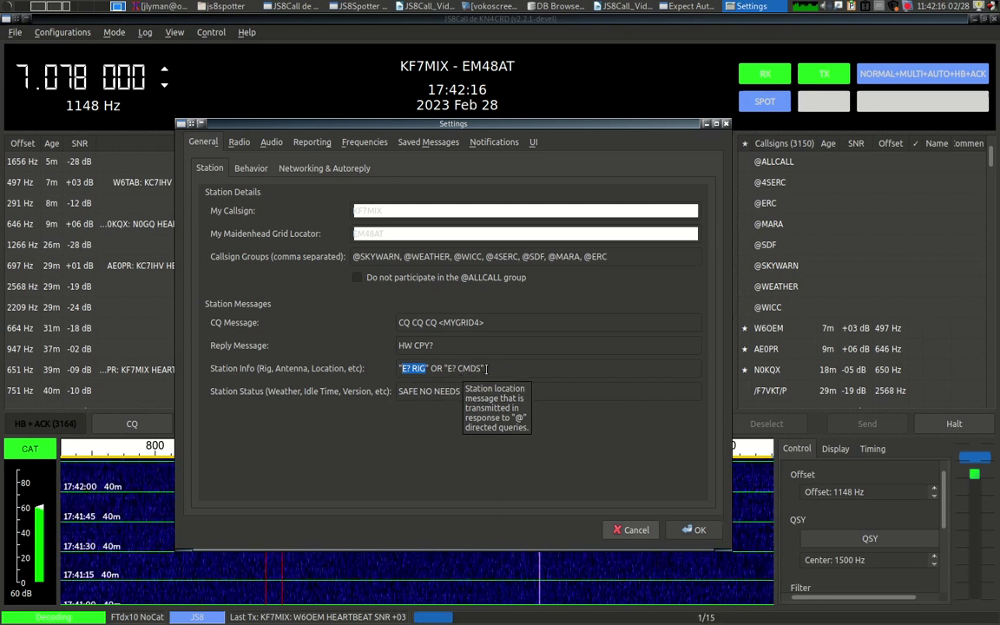
pyautogui.moveTo(483, 368); pyautogui.dragTo(453, 368)
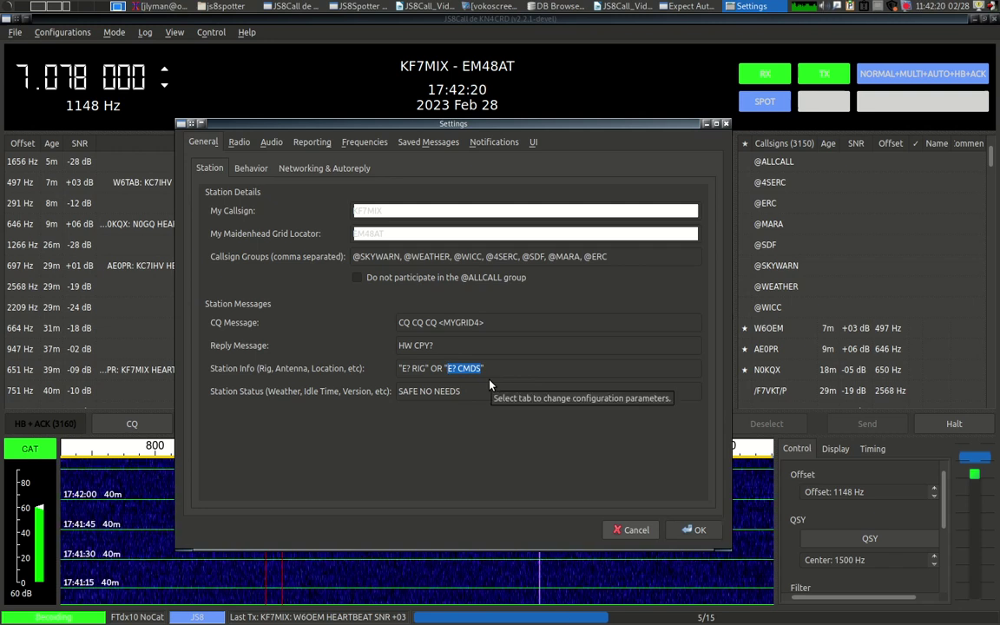
pyautogui.click(633, 527)
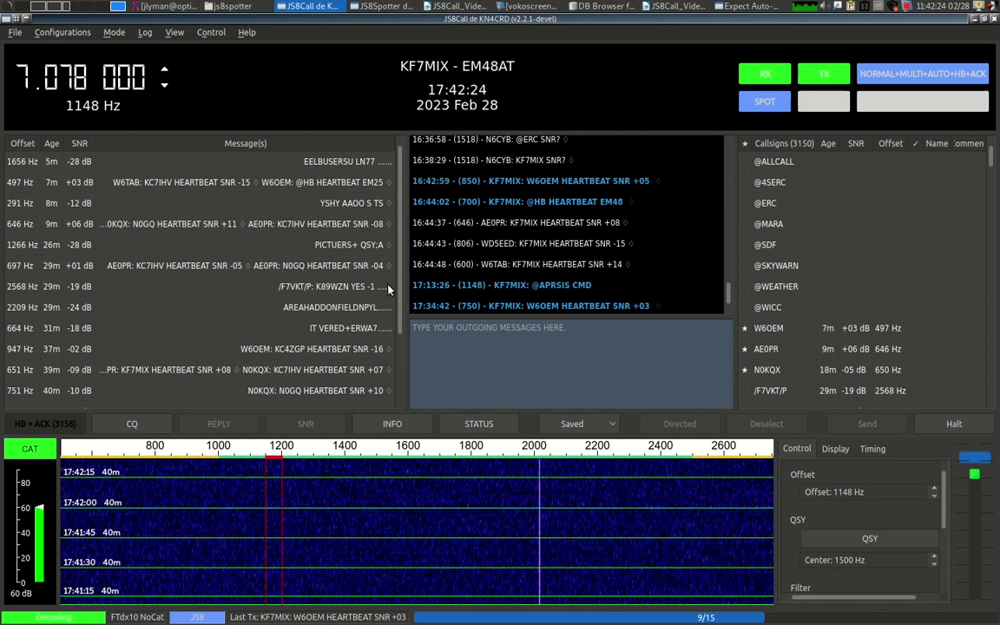
# Draft the outgoing message "W6TAB: E? RIG" and clear it without sending.
pyautogui.moveTo(482, 264); pyautogui.dragTo(512, 264)
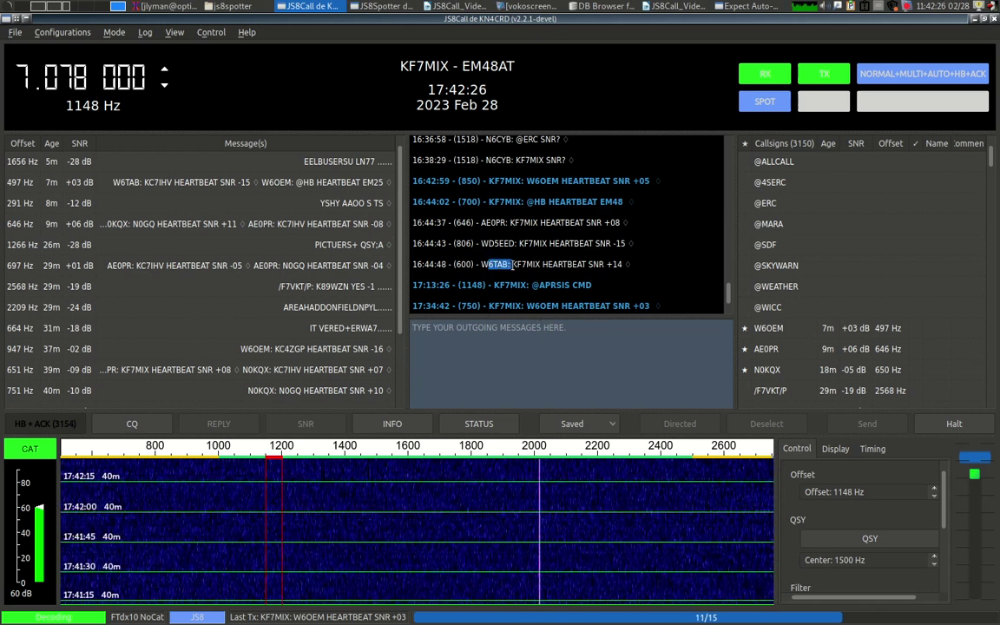
pyautogui.click(478, 359)
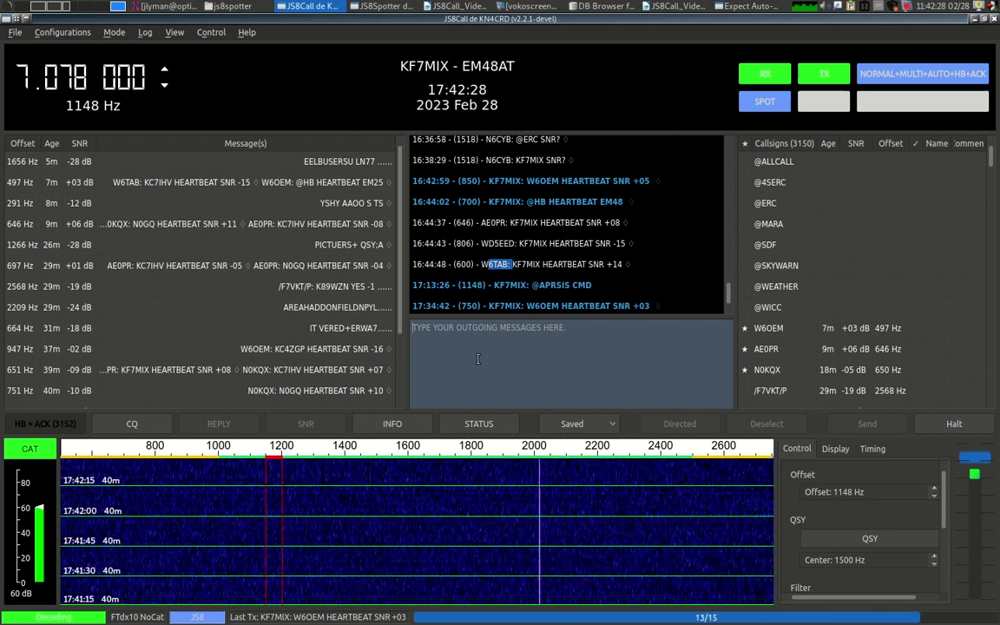
pyautogui.write('W6TAB: E?')
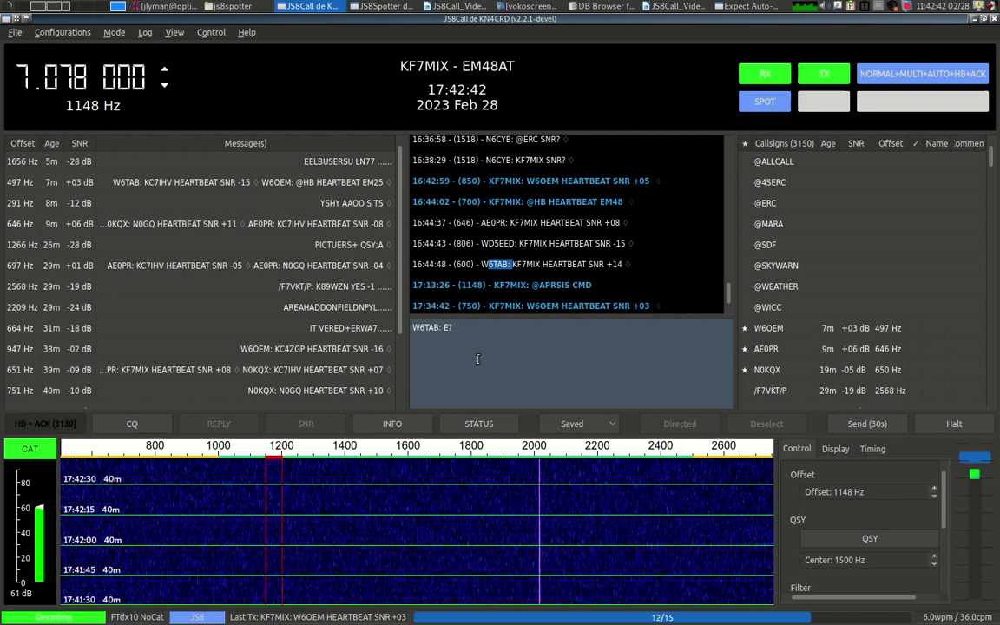
pyautogui.write('RIG')
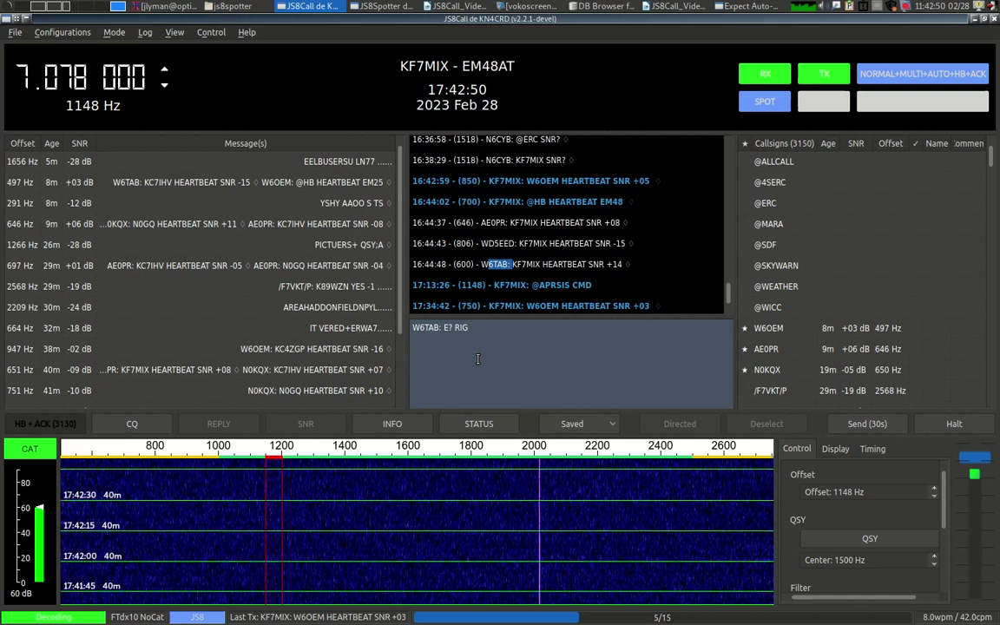
pyautogui.doubleClick(462, 327)
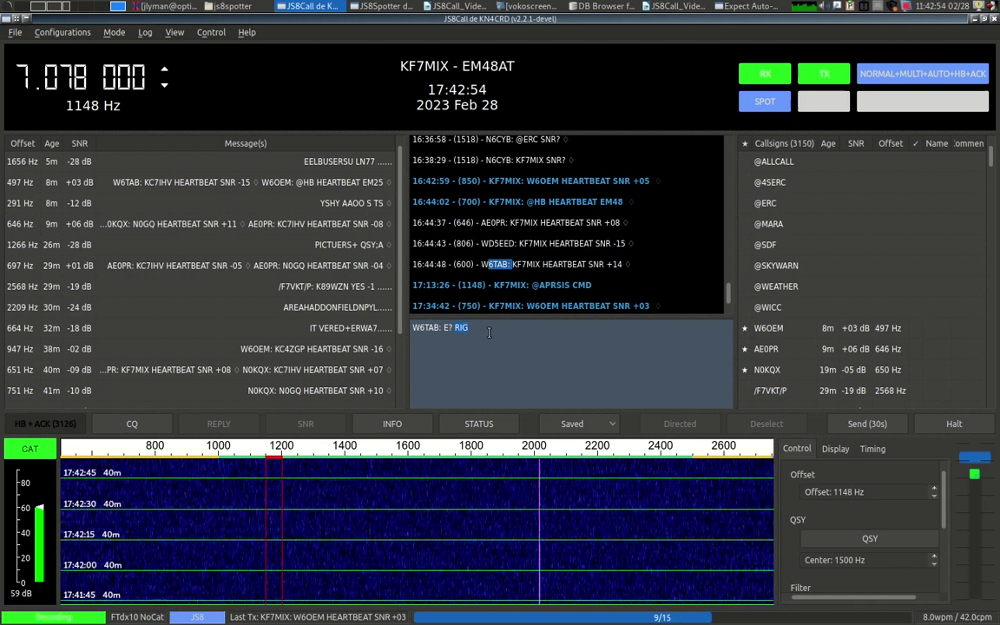
pyautogui.press('BackSpace')
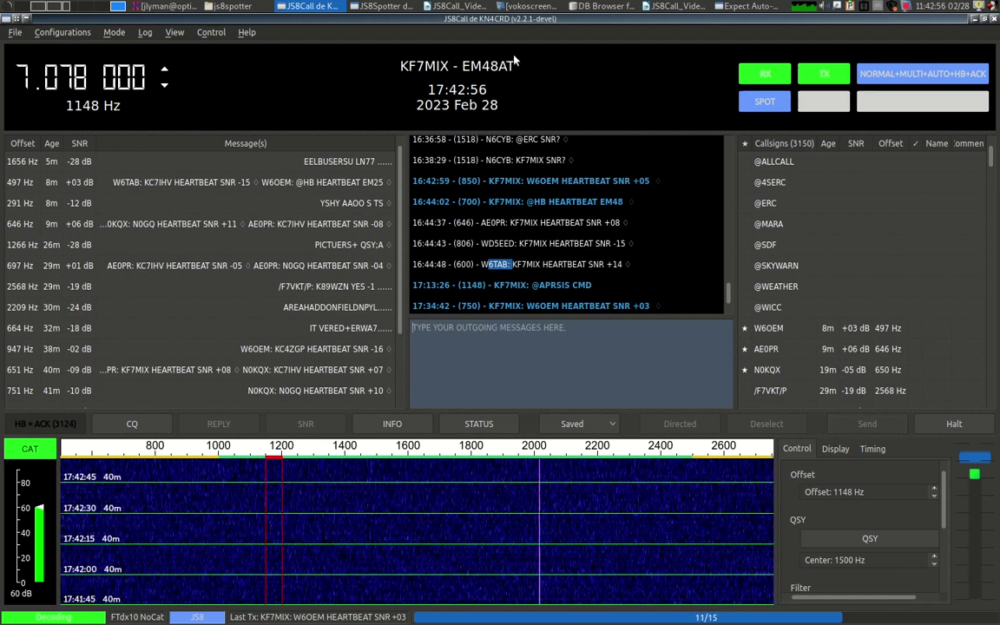
# Switch back to JS8Spotter's Expect Auto-Reply Subsystem window and load the RIG entry for editing.
pyautogui.click(390, 7)
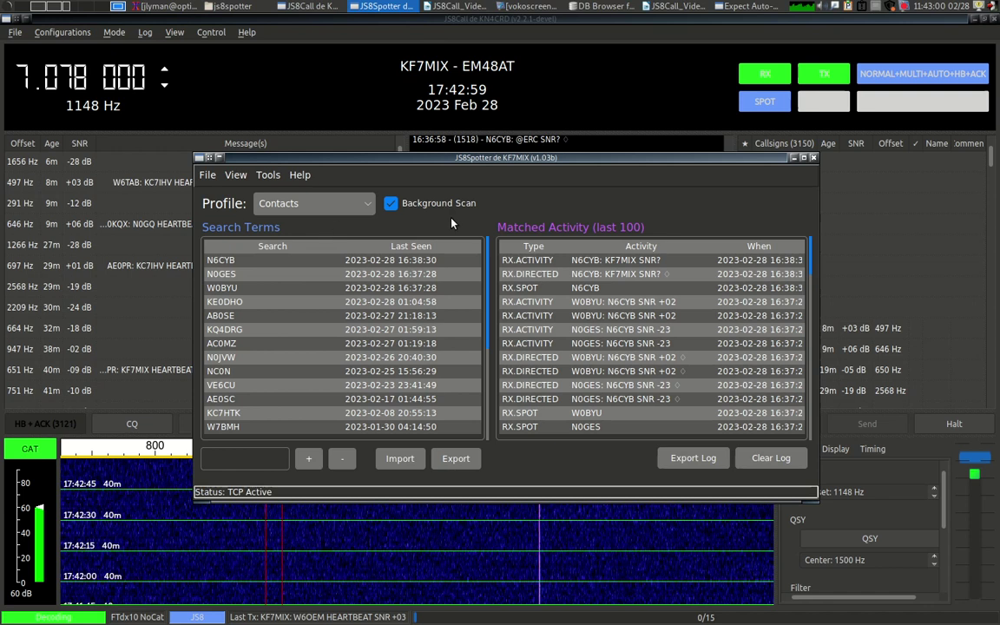
pyautogui.click(737, 7)
pyautogui.moveTo(425, 99); pyautogui.dragTo(454, 108)
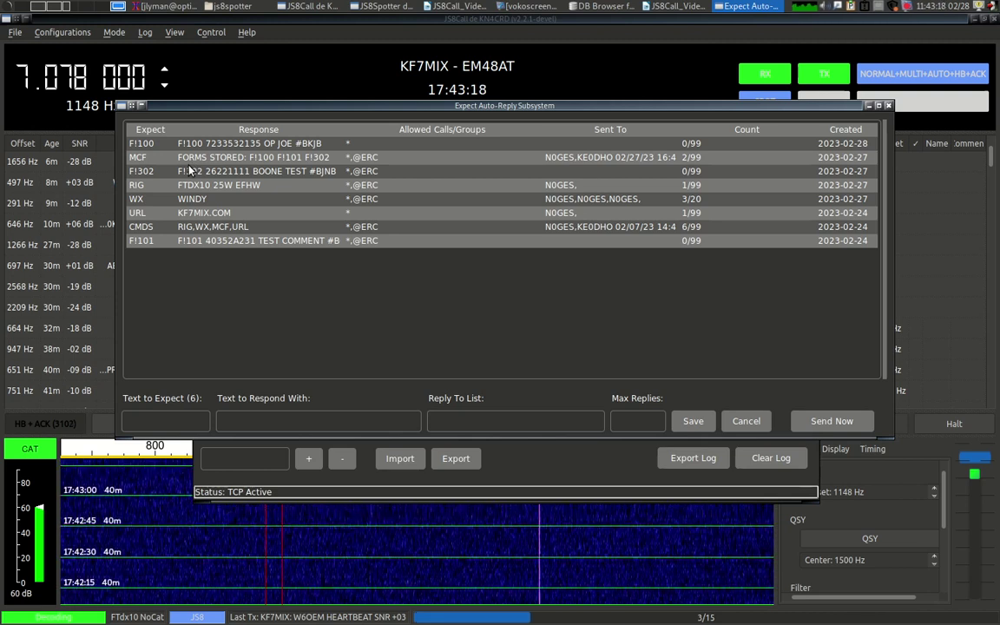
pyautogui.click(136, 185)
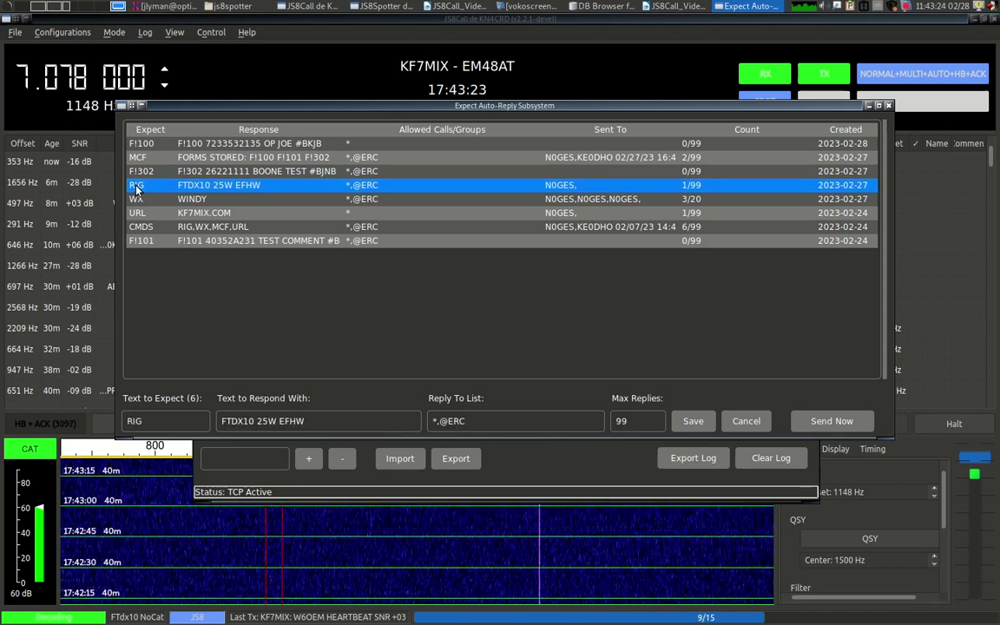
# Set the RIG entry's response text to "FTDX10 30W EFHW".
pyautogui.click(153, 425)
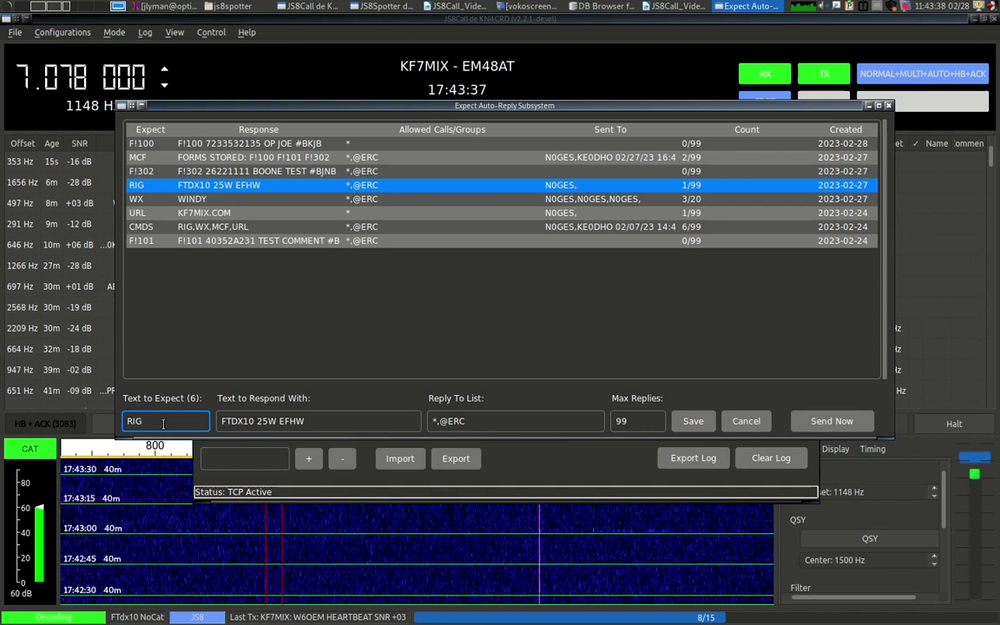
pyautogui.press('Tab')
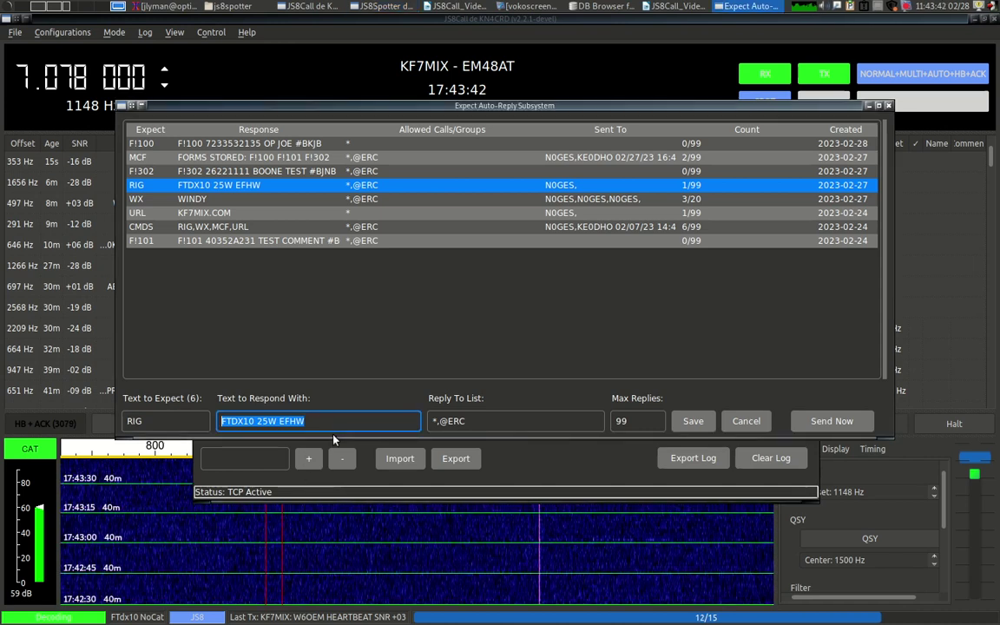
pyautogui.click(327, 420)
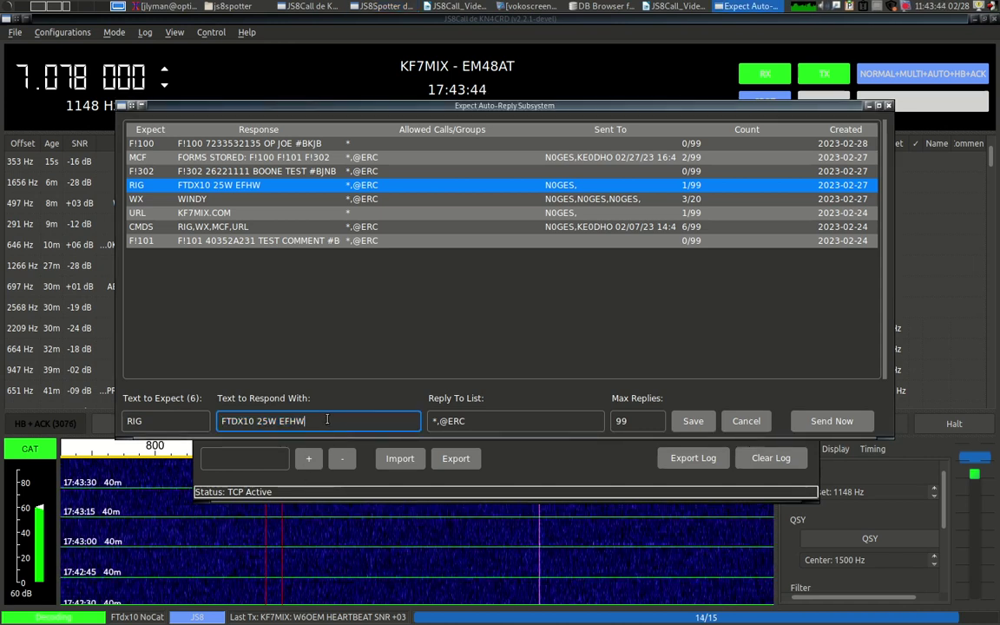
pyautogui.click(311, 444)
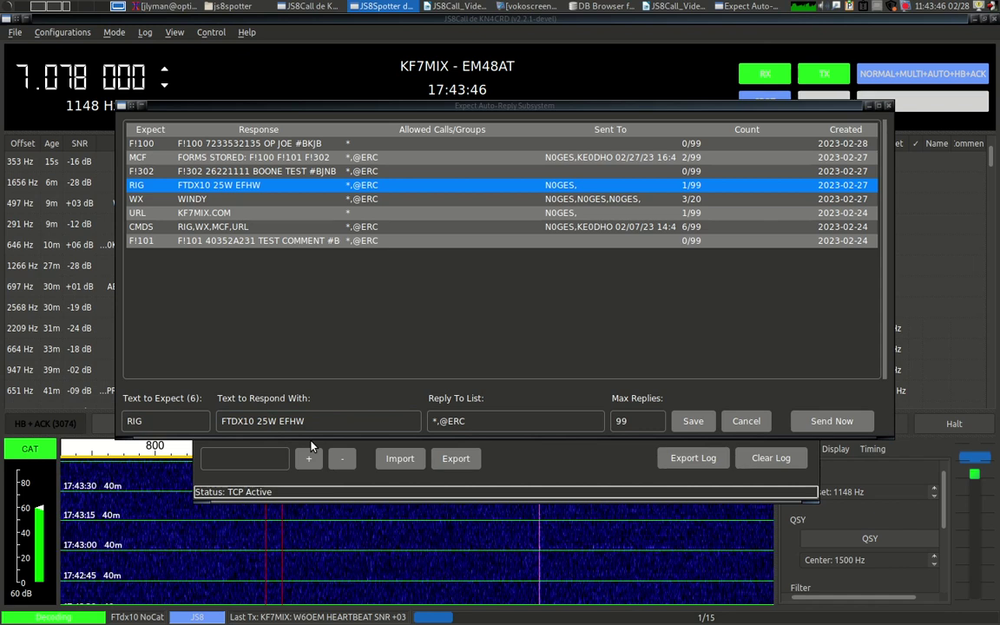
pyautogui.click(305, 423)
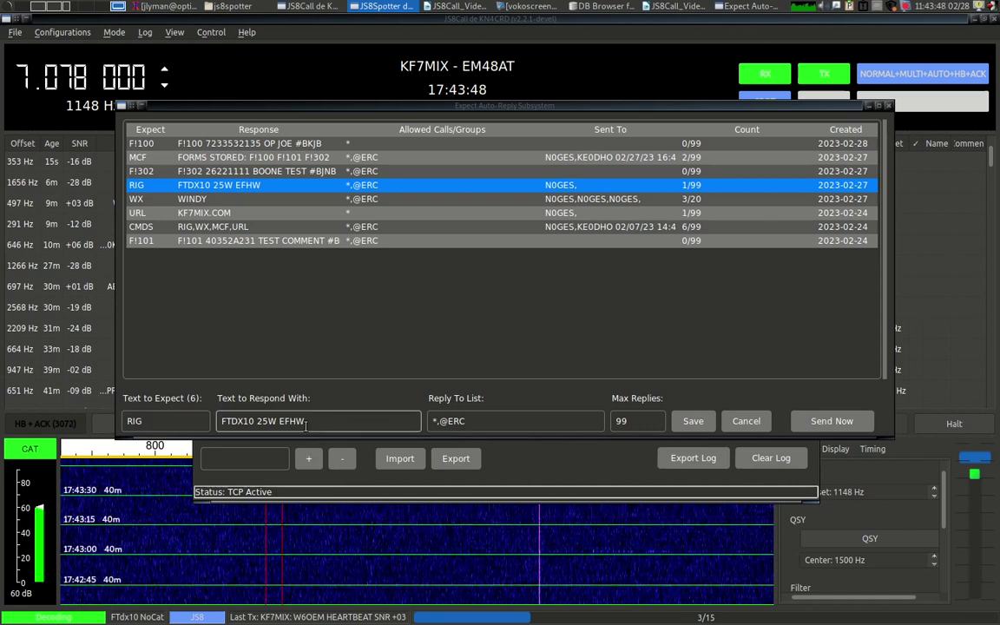
pyautogui.click(267, 420)
pyautogui.press('BackSpace')
pyautogui.press('BackSpace')
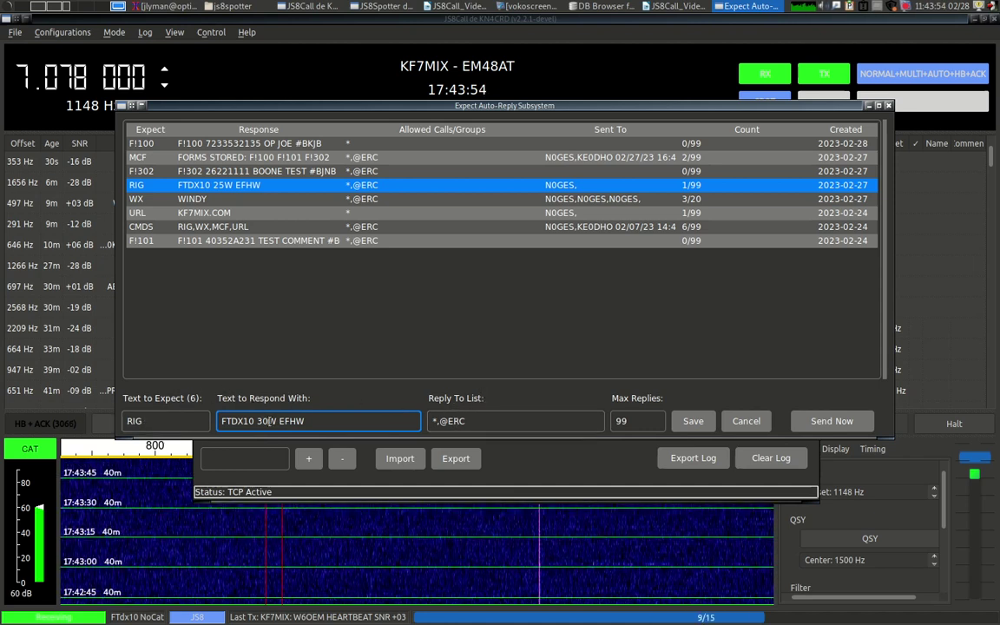
pyautogui.click(477, 423)
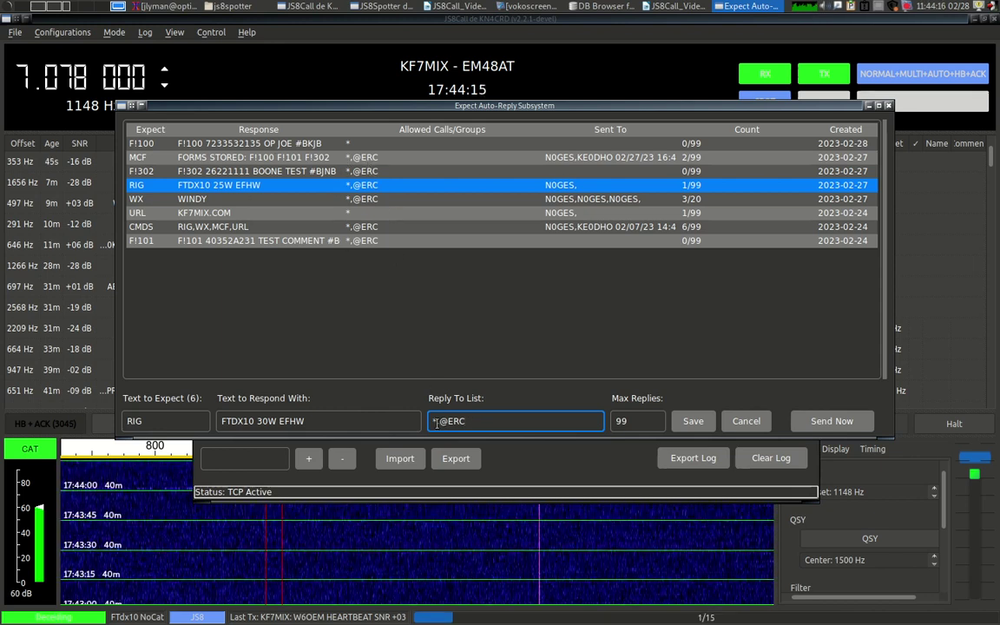
pyautogui.moveTo(441, 421); pyautogui.dragTo(485, 423)
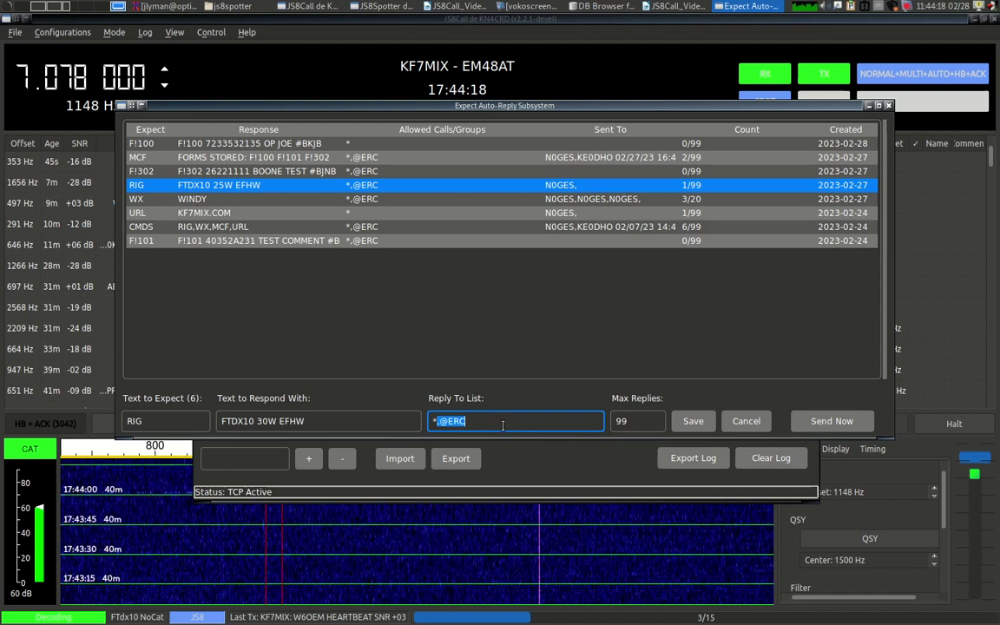
pyautogui.press('BackSpace')
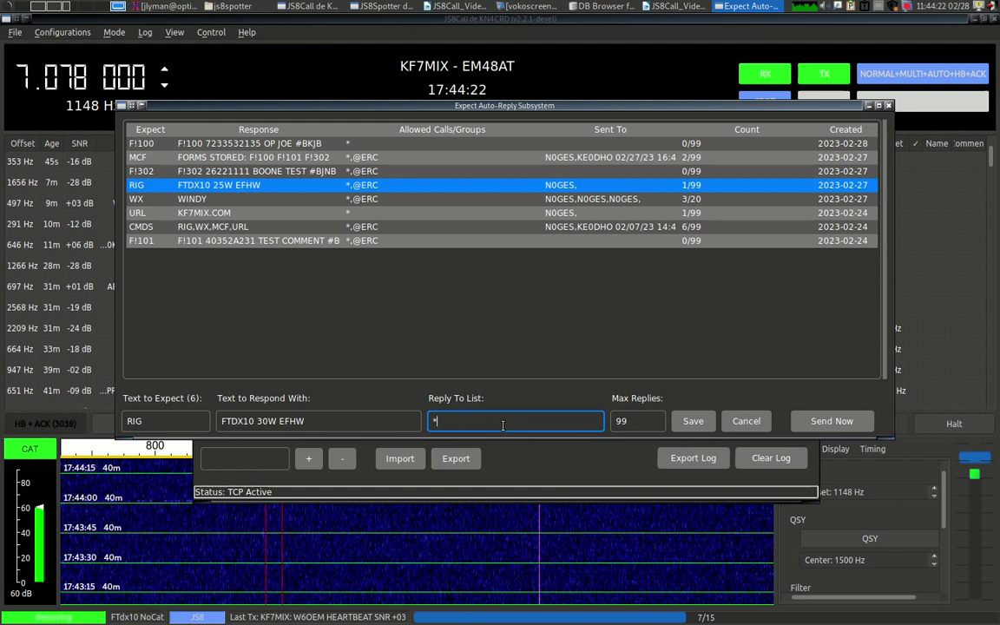
pyautogui.press('BackSpace')
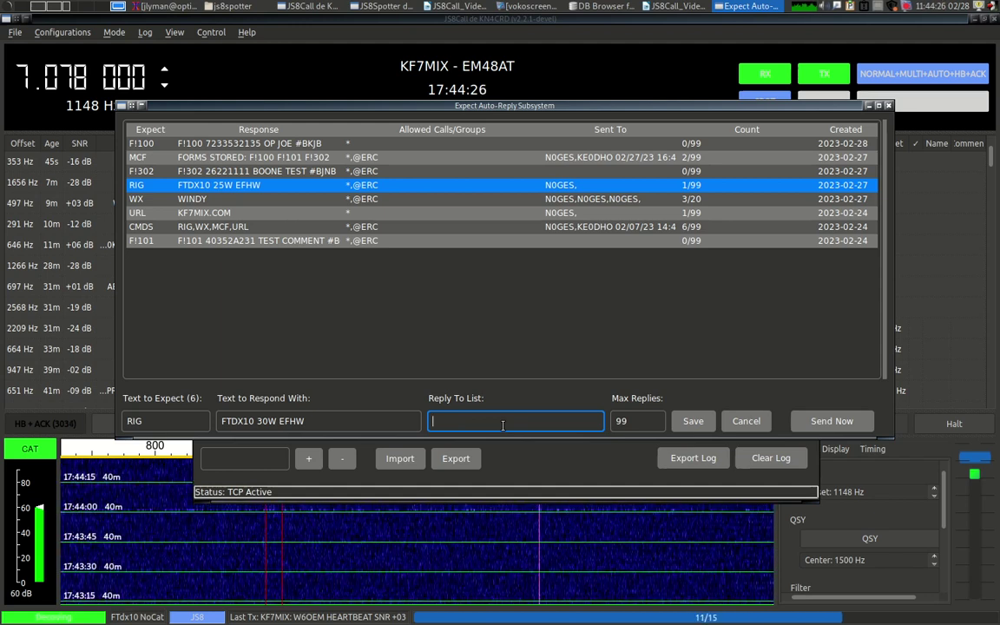
pyautogui.write('KE0')
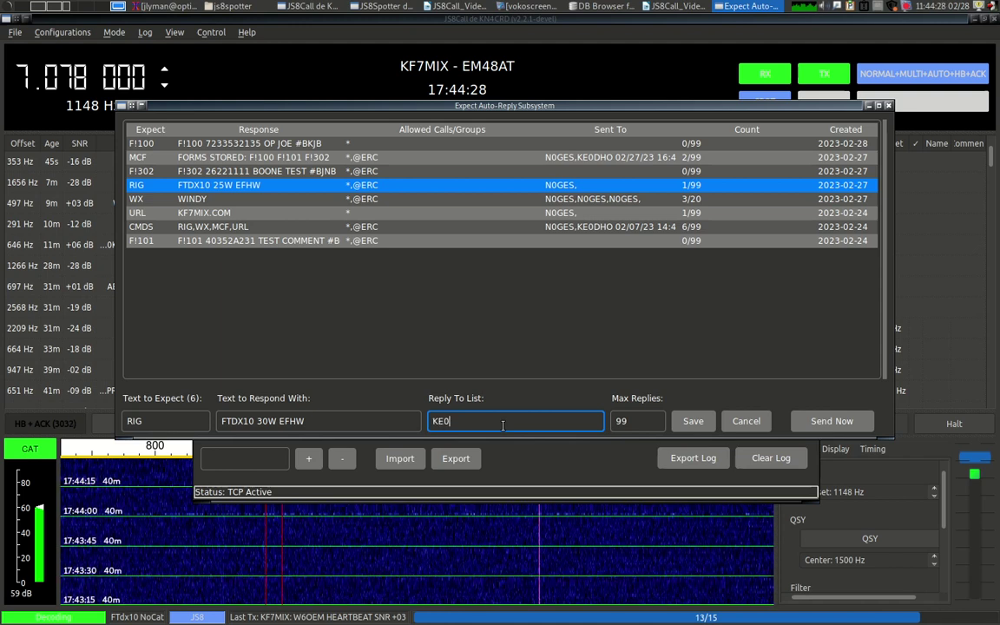
pyautogui.write('DHO,')
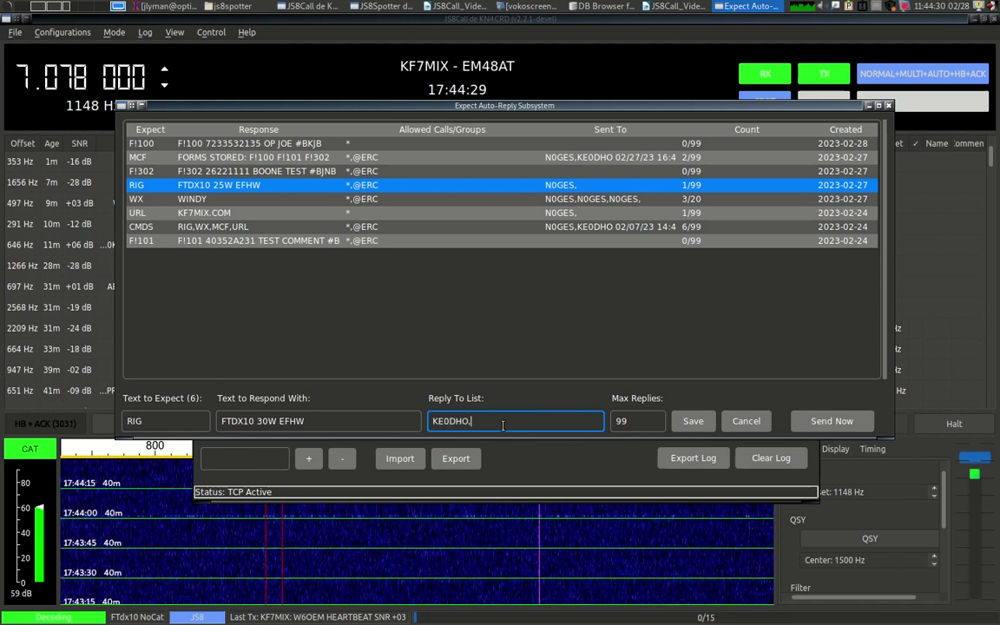
pyautogui.write('N0GES')
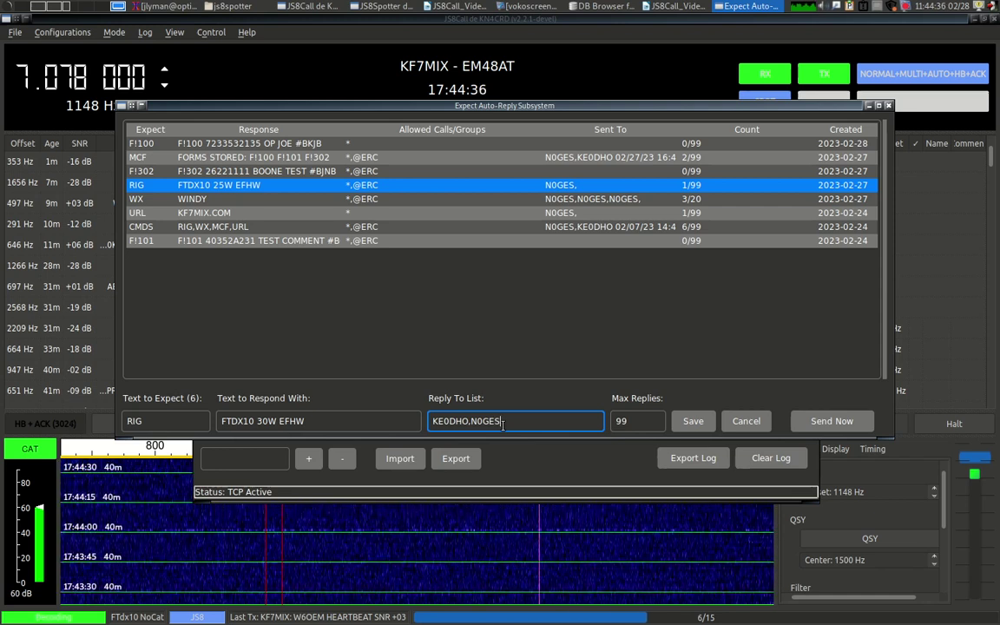
pyautogui.hotkey('ctrl', 'a')
pyautogui.write('*')
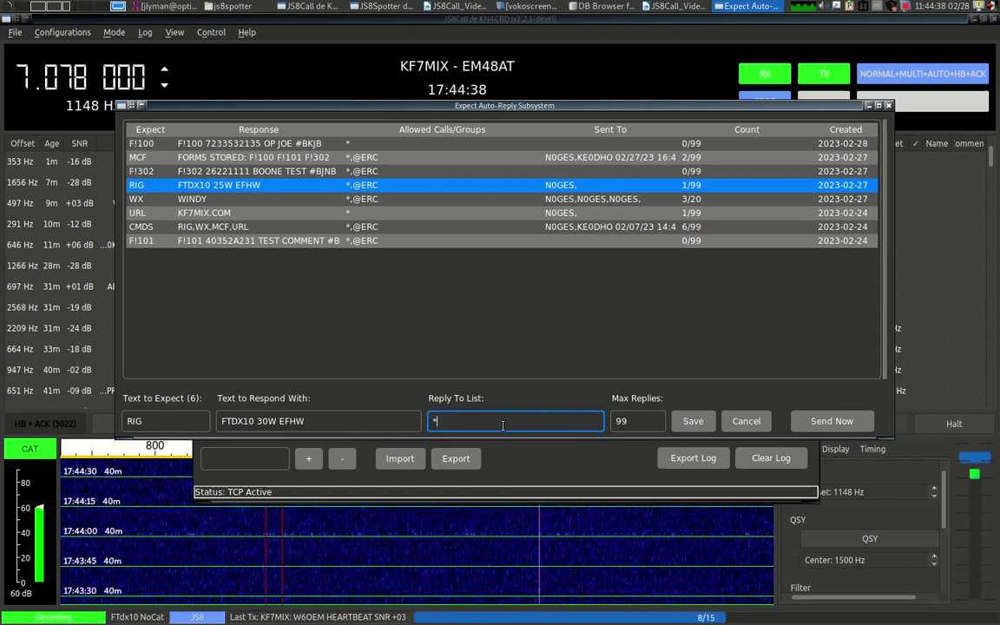
# Save the edited RIG entry with a maximum of 99 replies and select it in the Expect list.
pyautogui.click(634, 420)
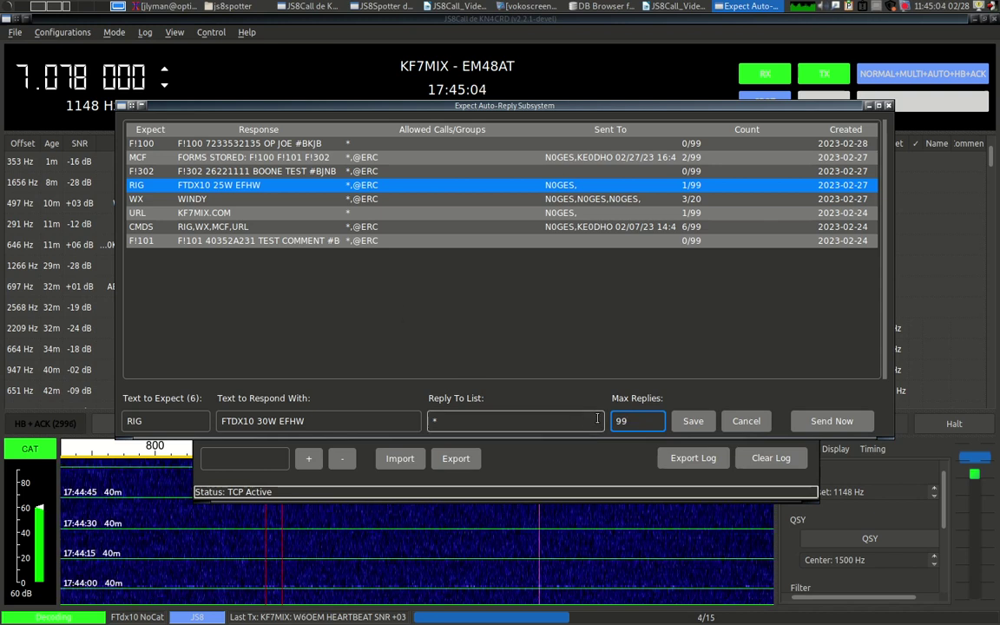
pyautogui.click(695, 422)
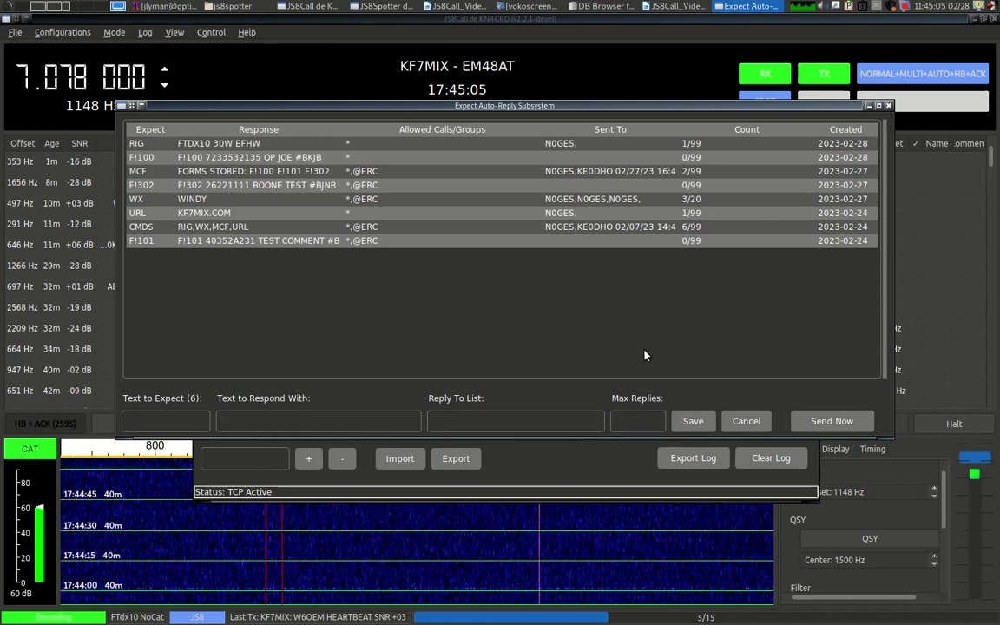
pyautogui.click(136, 146)
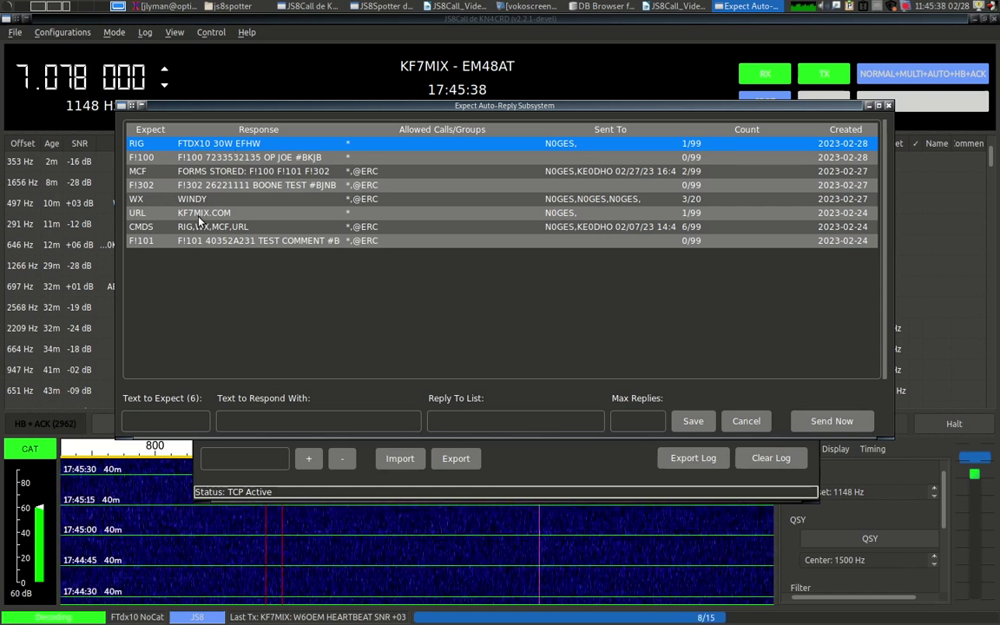
pyautogui.click(148, 227)
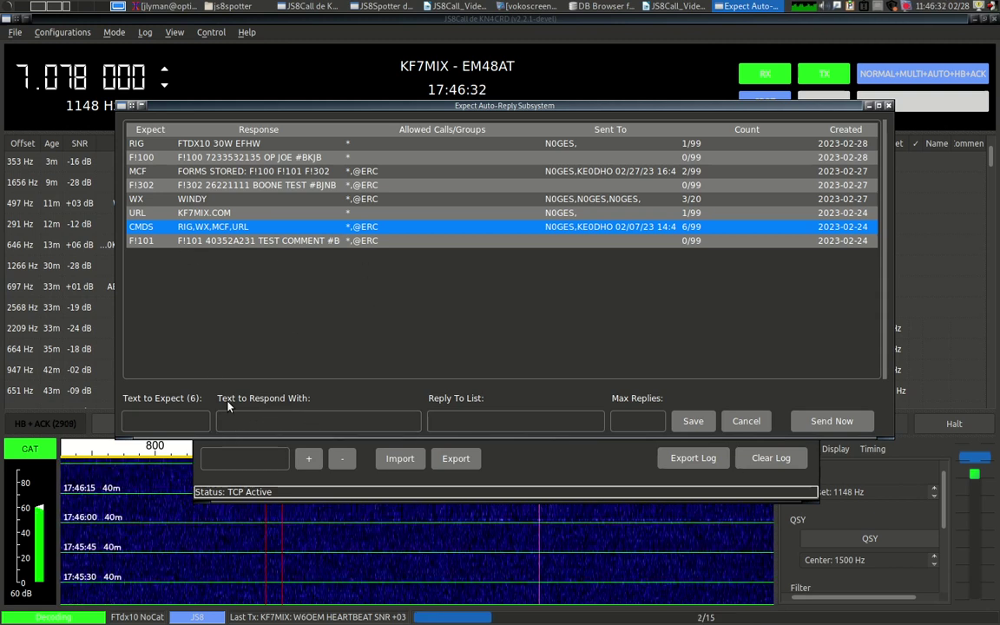
pyautogui.click(336, 421)
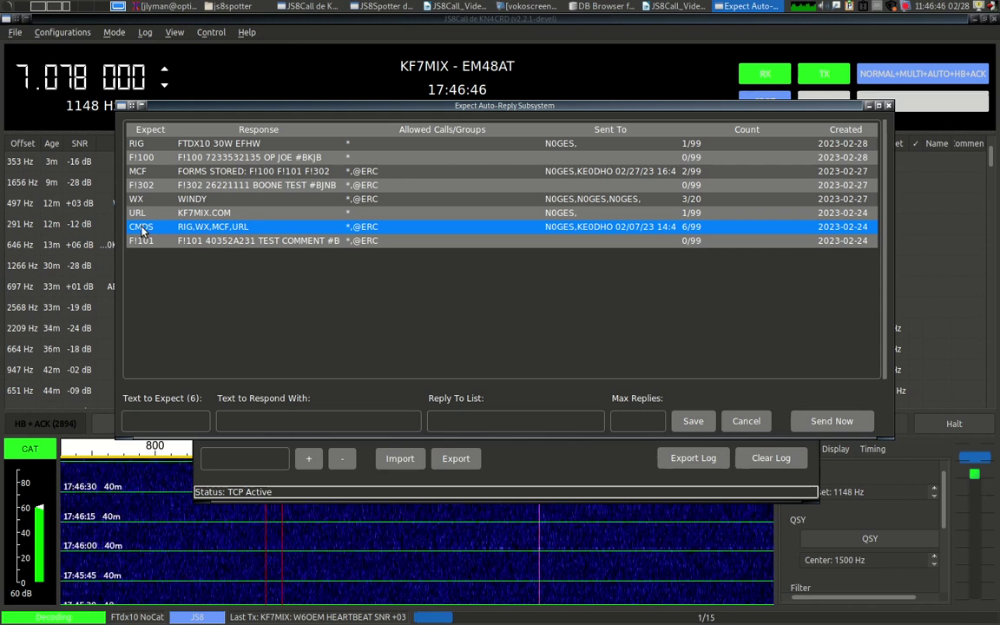
pyautogui.doubleClick(172, 226)
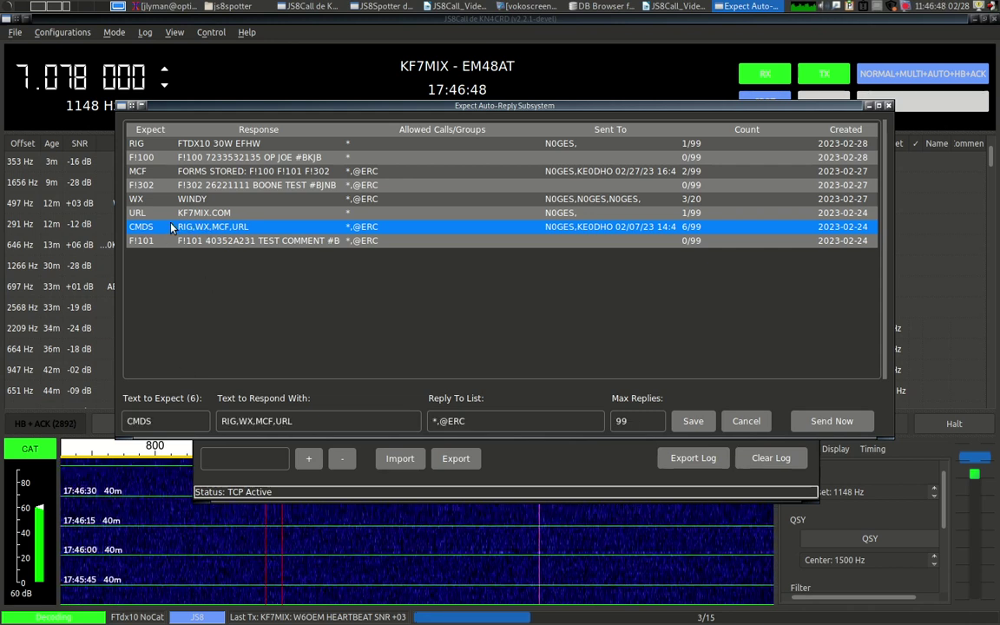
pyautogui.click(461, 420)
pyautogui.moveTo(462, 419); pyautogui.dragTo(437, 421)
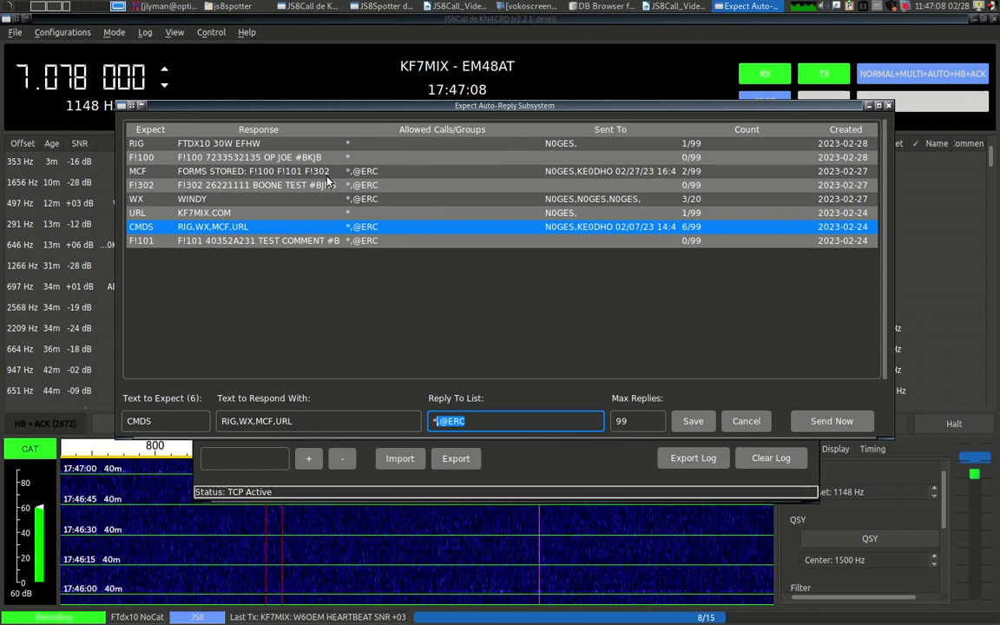
# Open the MCF entry's Expect info, examine which stations its response was sent to and when, and close it.
pyautogui.doubleClick(145, 173)
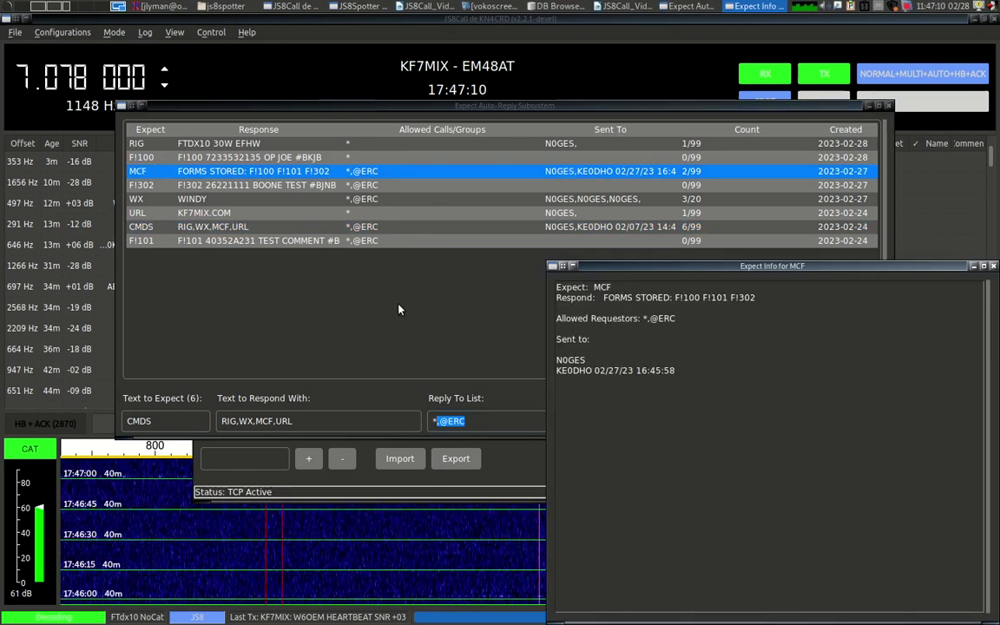
pyautogui.tripleClick(653, 365)
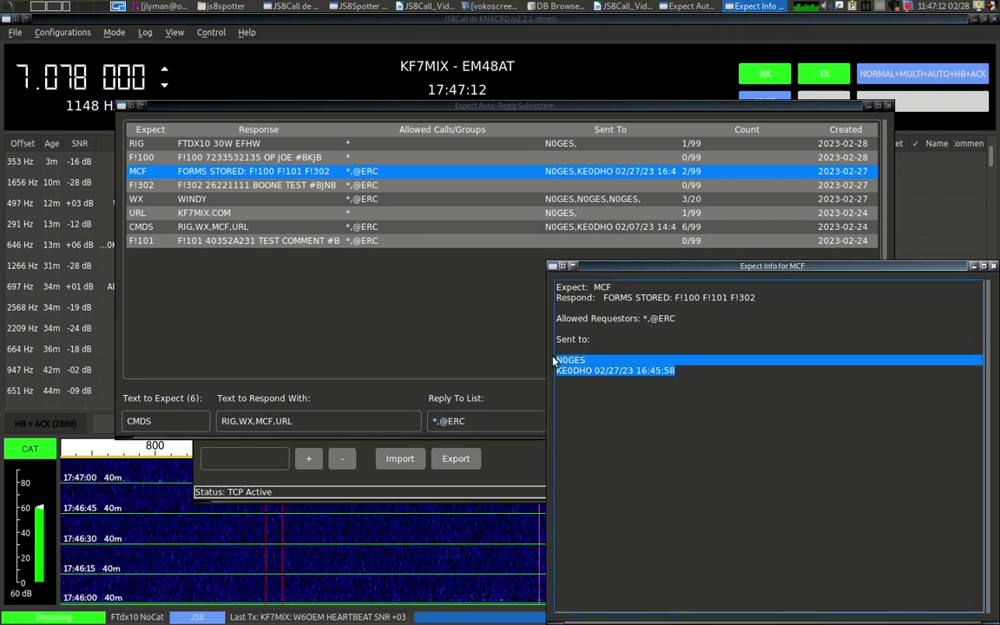
pyautogui.click(605, 364)
pyautogui.moveTo(592, 361); pyautogui.dragTo(671, 370)
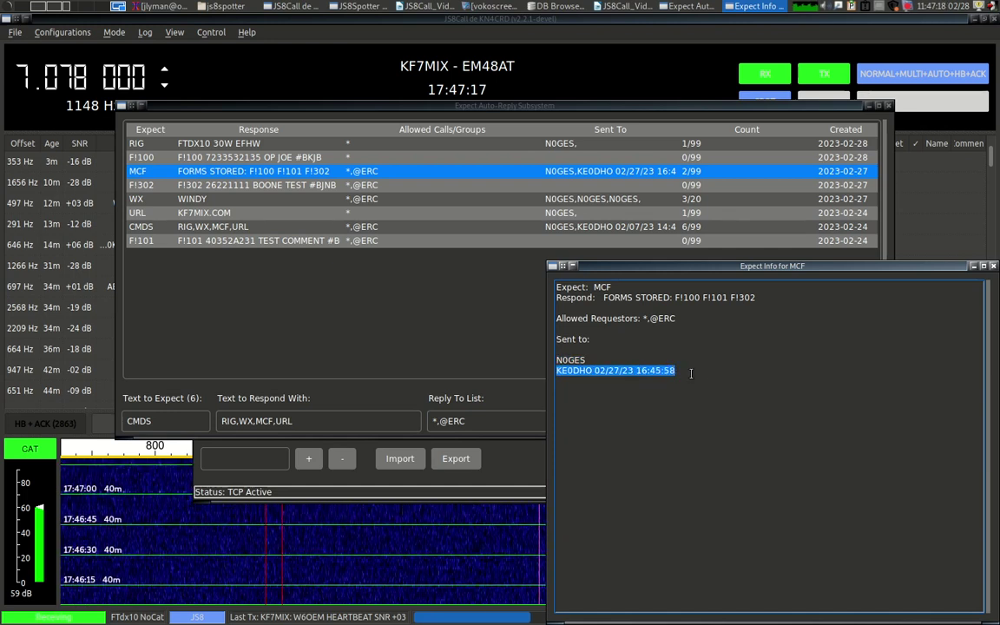
pyautogui.click(694, 369)
pyautogui.moveTo(700, 370); pyautogui.dragTo(556, 370)
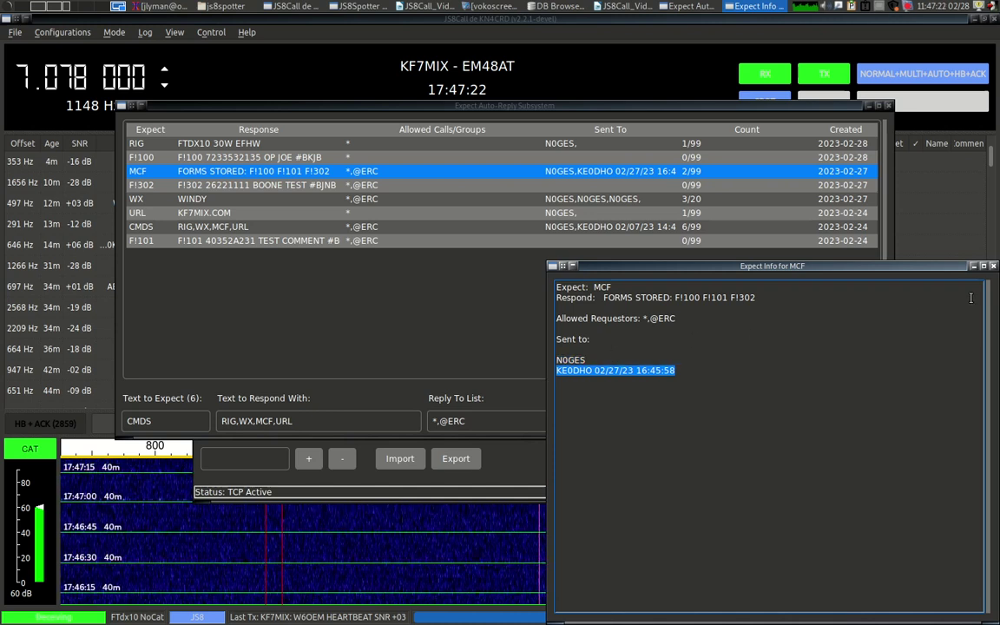
pyautogui.click(993, 265)
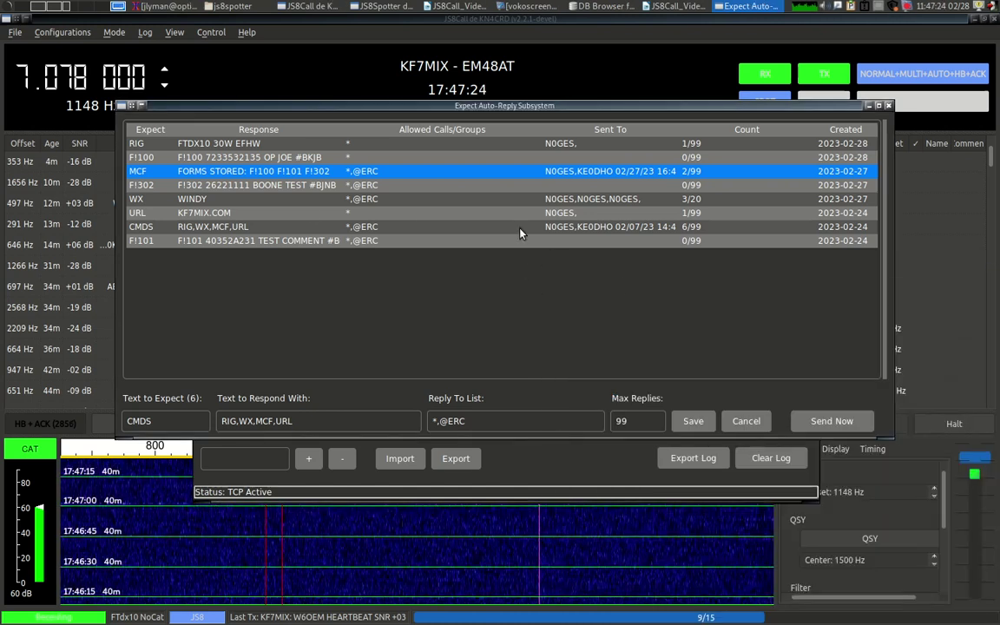
# Review the CMDS entry's send history, and check the main JS8Spotter window before returning to the Expect list.
pyautogui.doubleClick(242, 229)
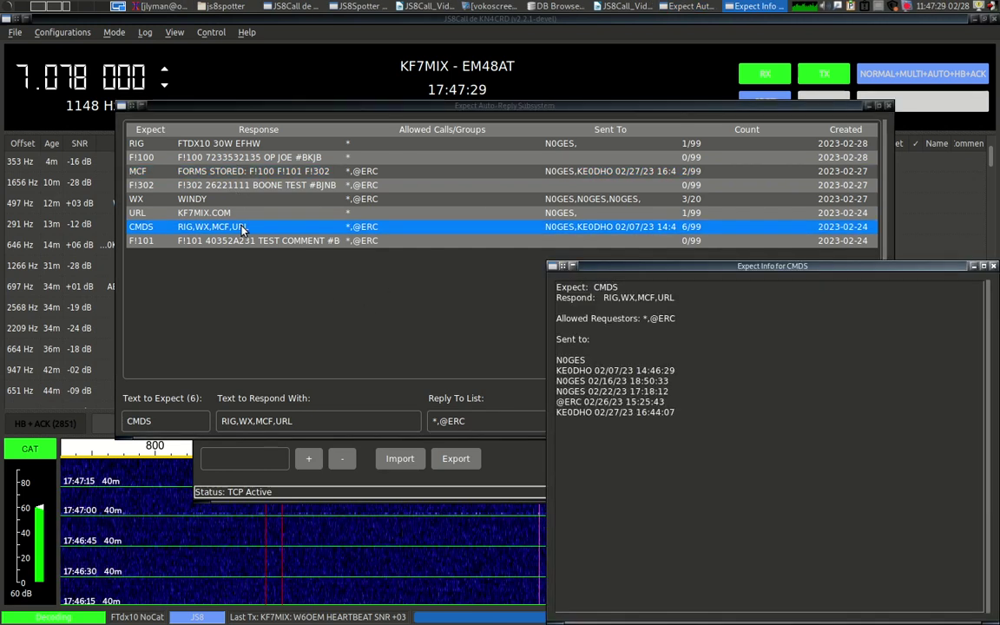
pyautogui.click(993, 266)
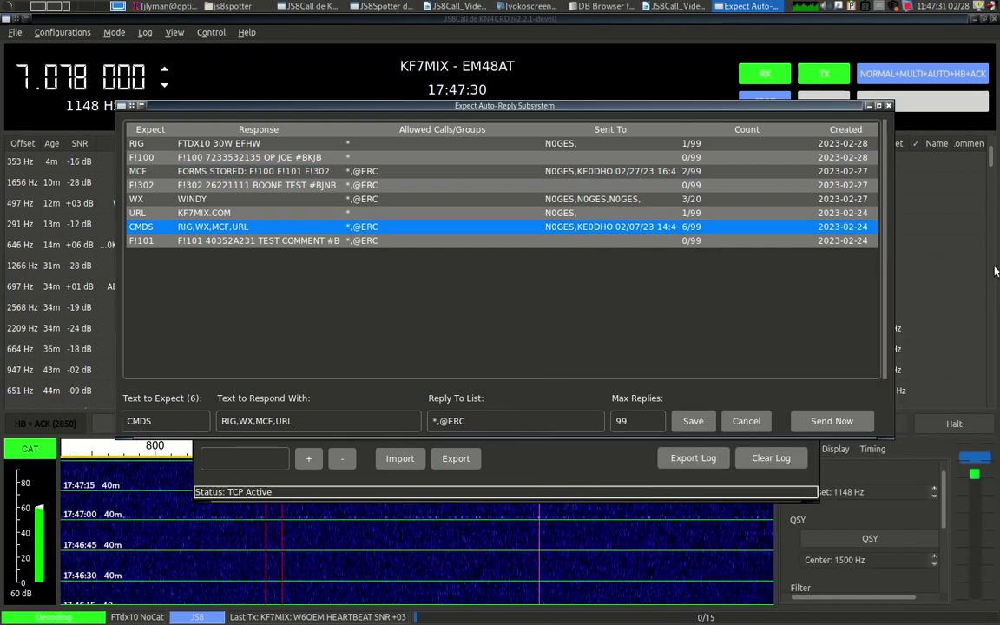
pyautogui.click(262, 497)
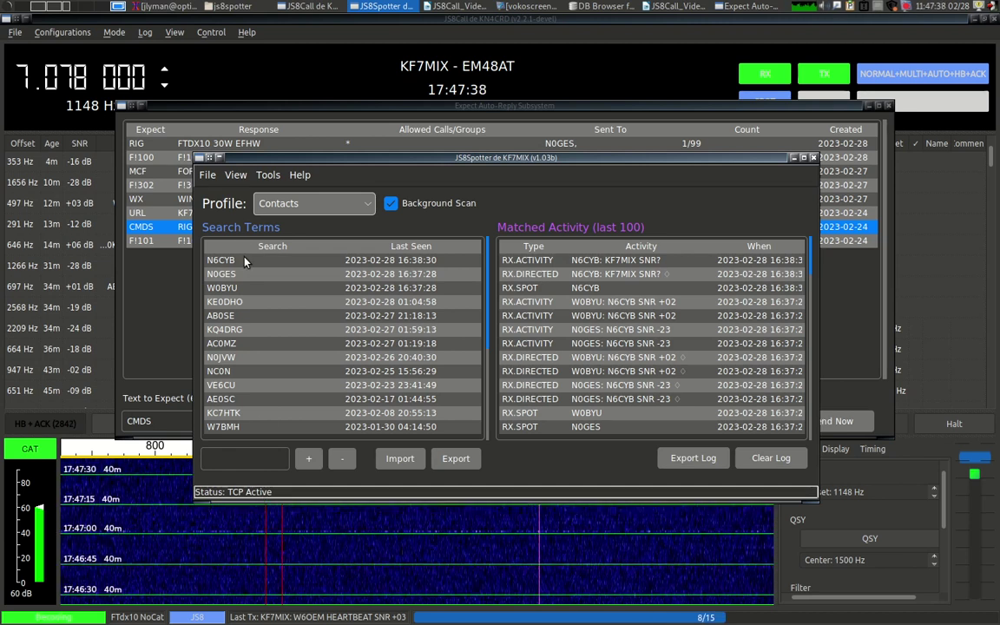
pyautogui.click(207, 105)
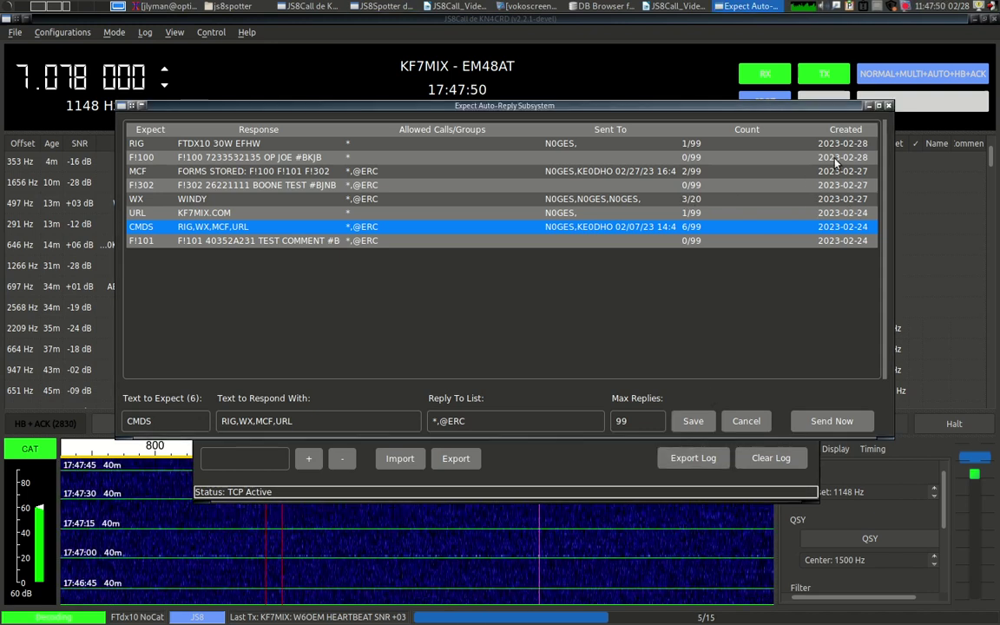
# Shift the Expect Auto-Reply Subsystem window slightly and select the F!302 entry in the list.
pyautogui.click(206, 143)
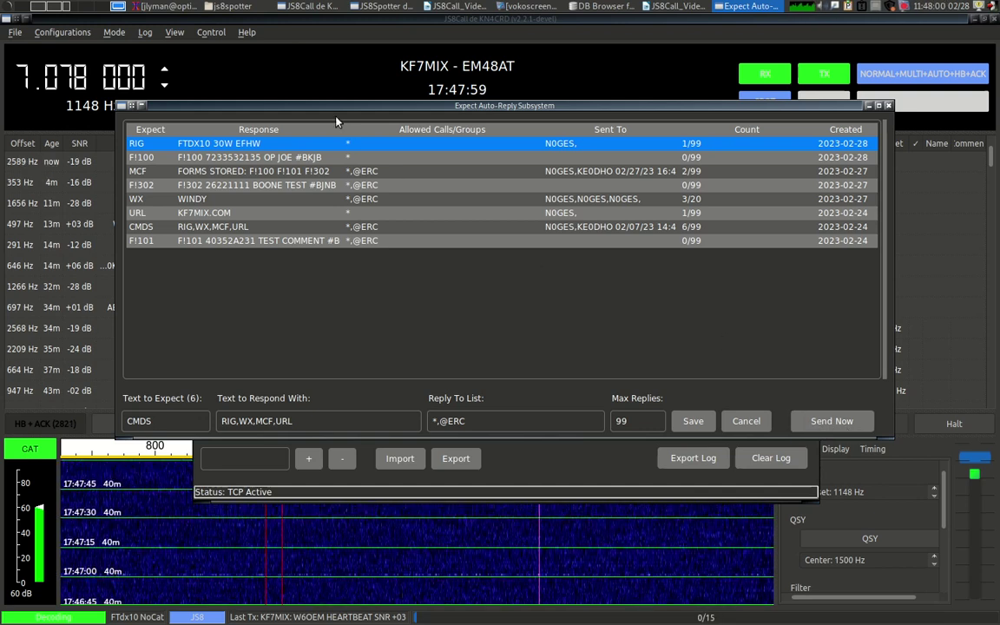
pyautogui.moveTo(297, 100); pyautogui.dragTo(286, 103)
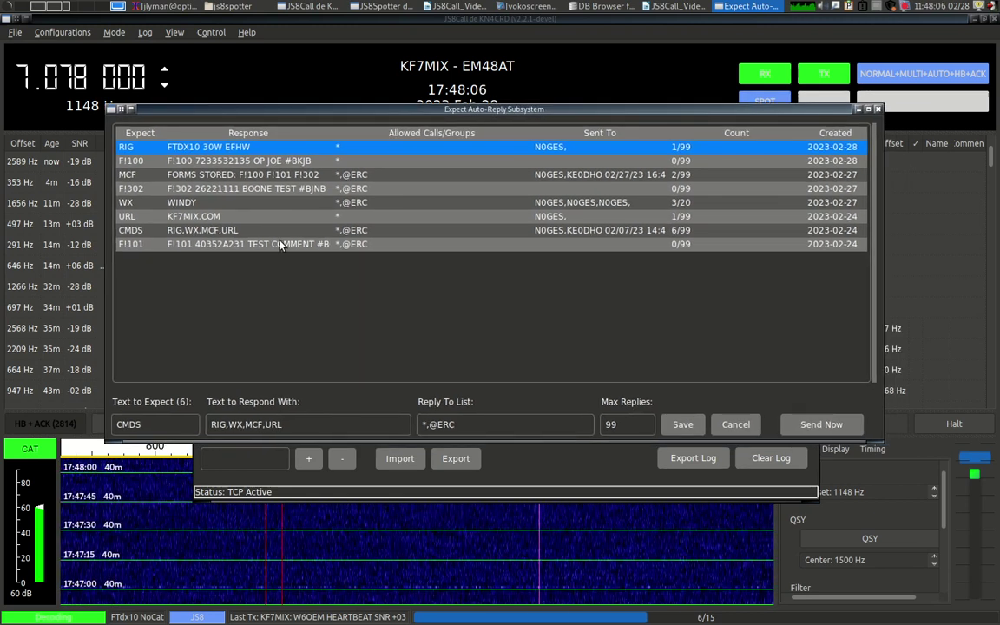
pyautogui.click(200, 178)
pyautogui.click(198, 190)
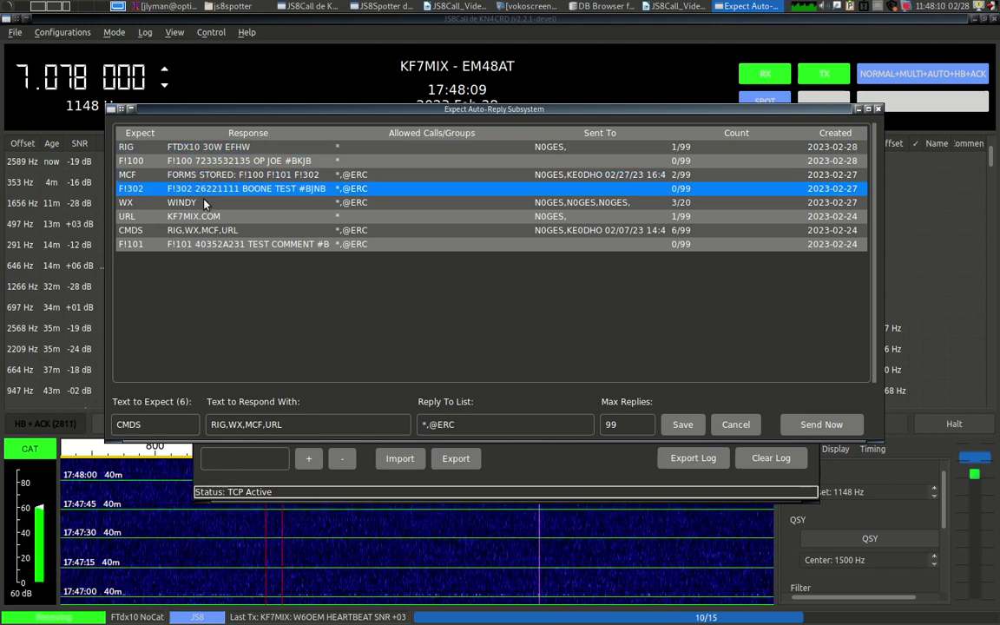
pyautogui.click(817, 429)
pyautogui.moveTo(785, 470); pyautogui.dragTo(406, 222)
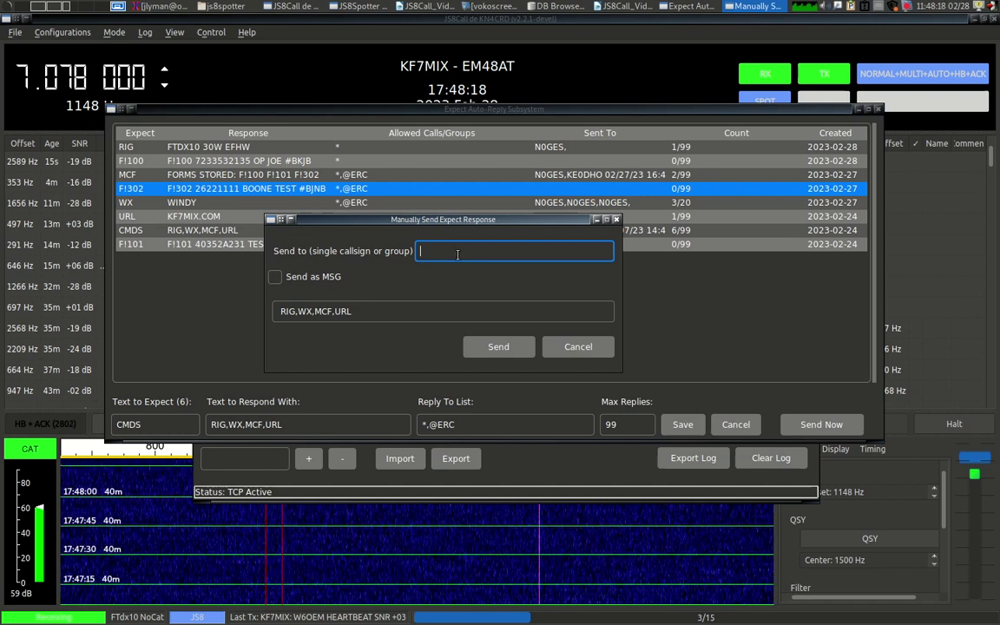
pyautogui.write('KE0DHO')
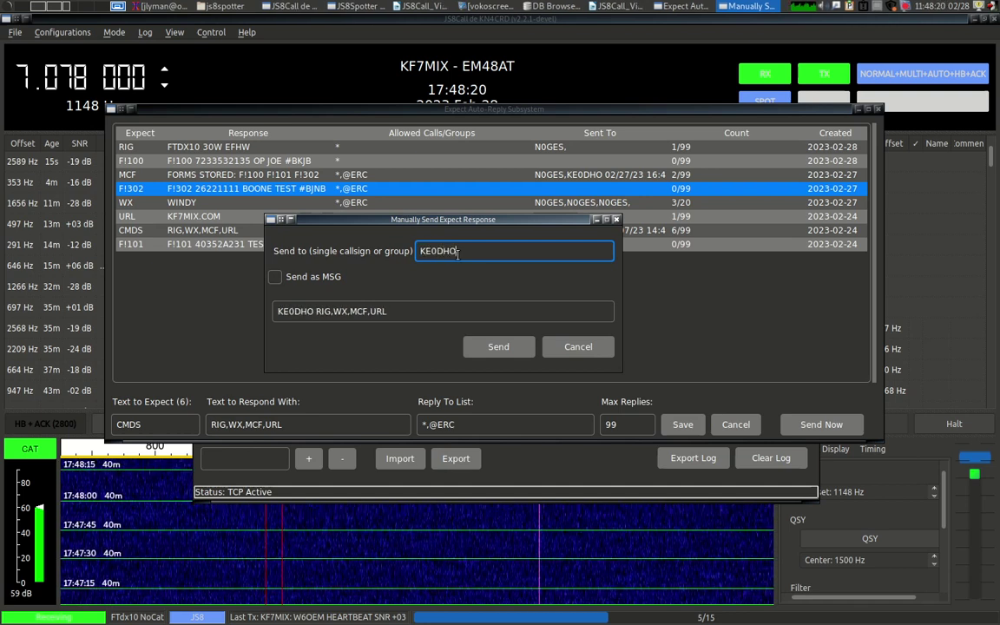
pyautogui.click(275, 278)
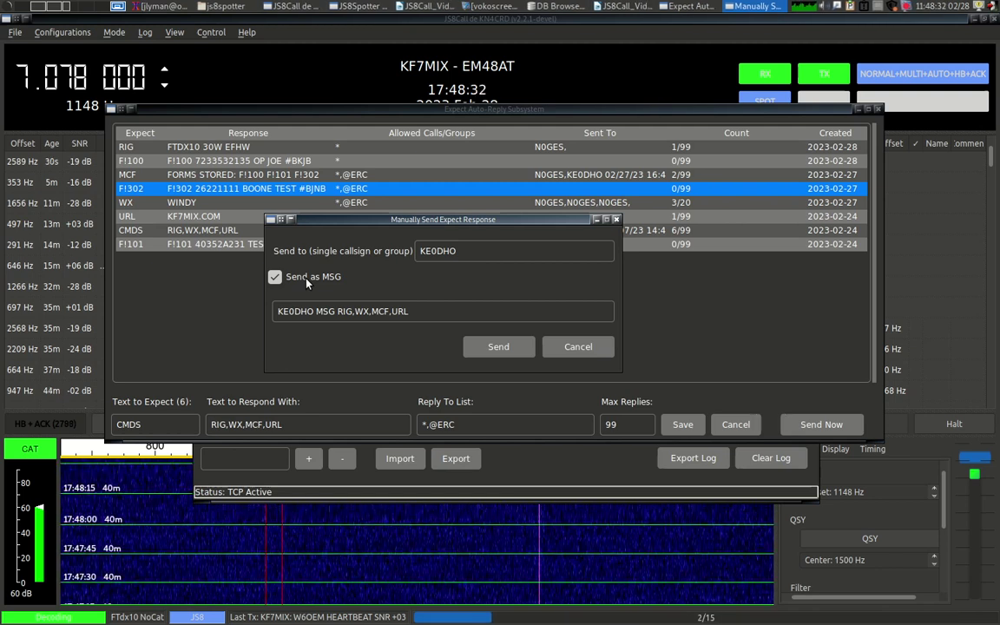
pyautogui.click(306, 279)
pyautogui.click(305, 280)
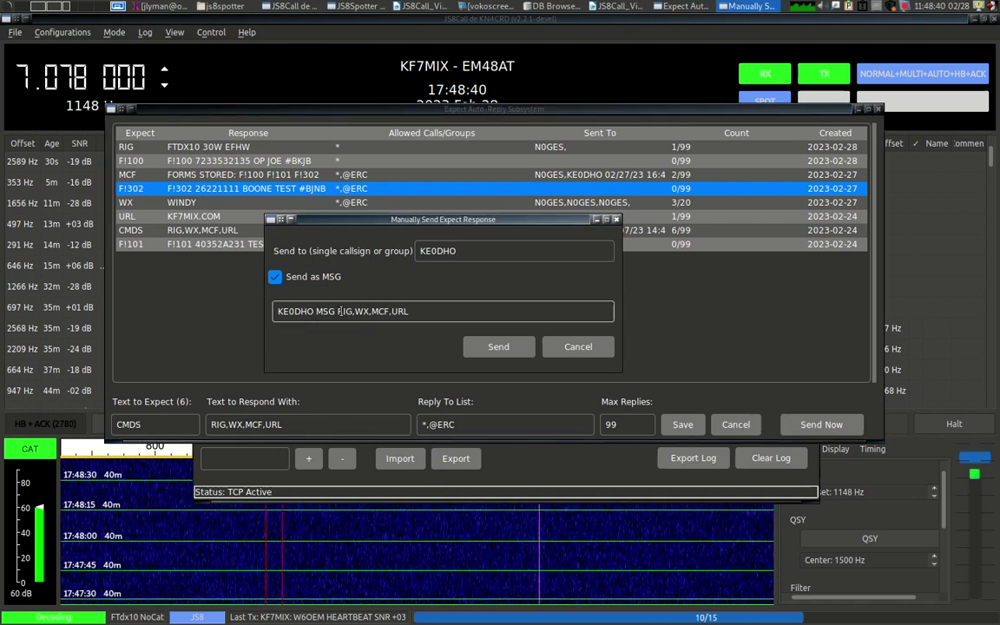
pyautogui.click(576, 347)
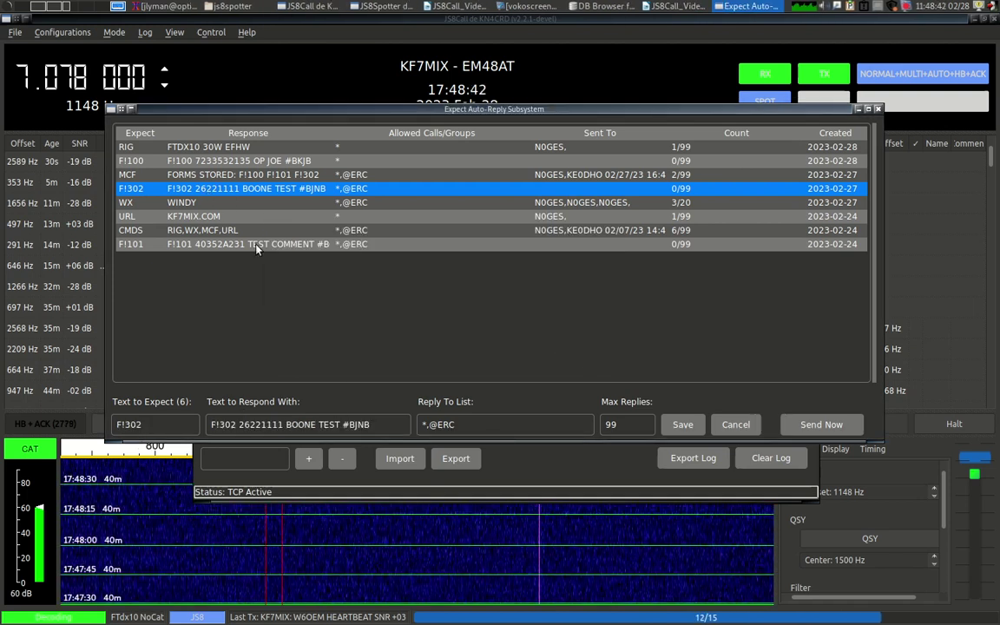
pyautogui.click(820, 424)
pyautogui.moveTo(805, 473); pyautogui.dragTo(570, 335)
pyautogui.write('KE')
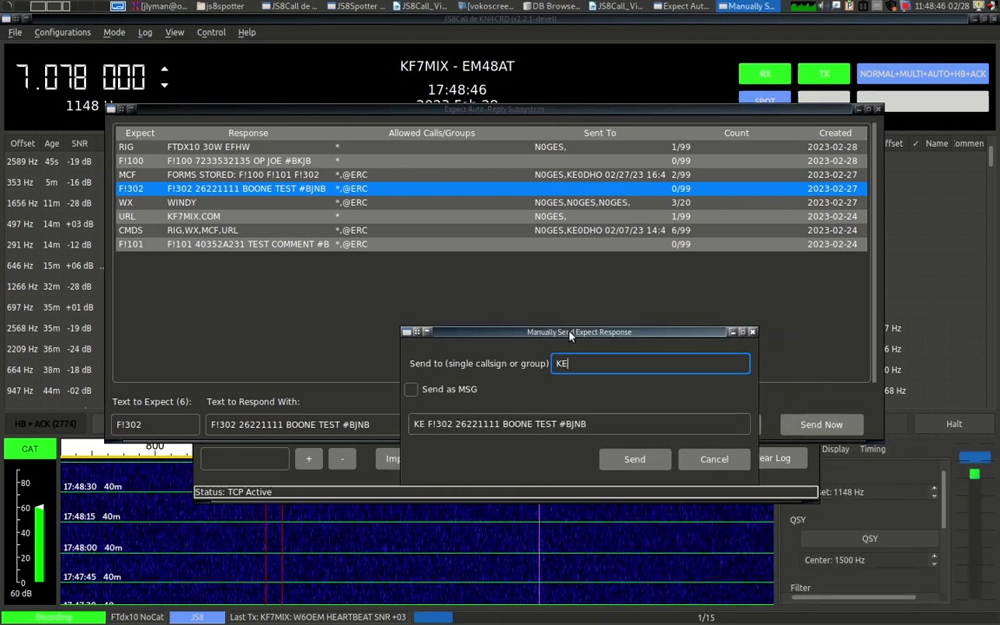
pyautogui.write('0DHO')
pyautogui.click(412, 390)
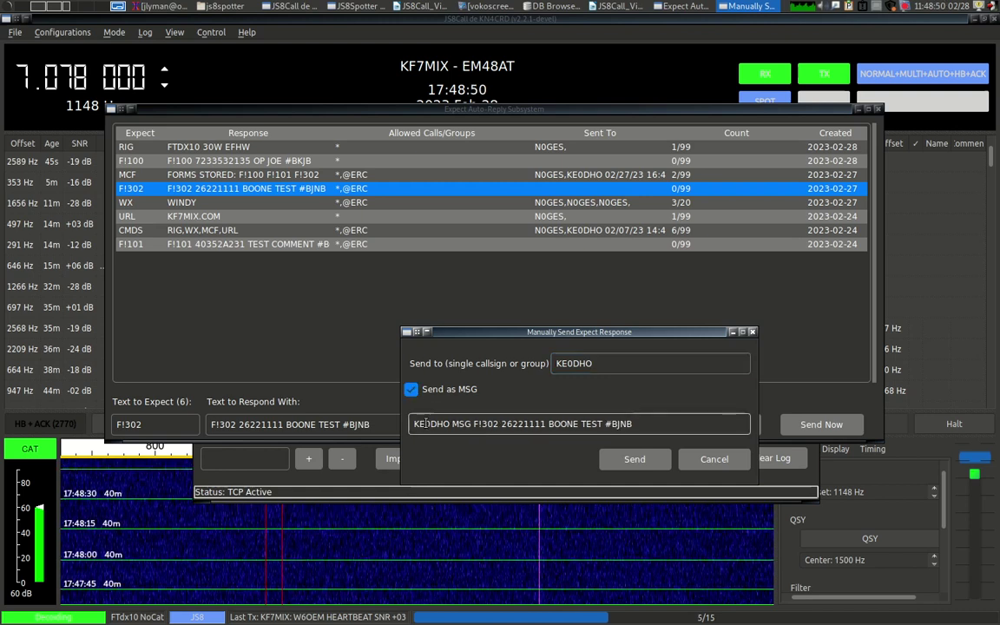
pyautogui.moveTo(647, 426); pyautogui.dragTo(362, 414)
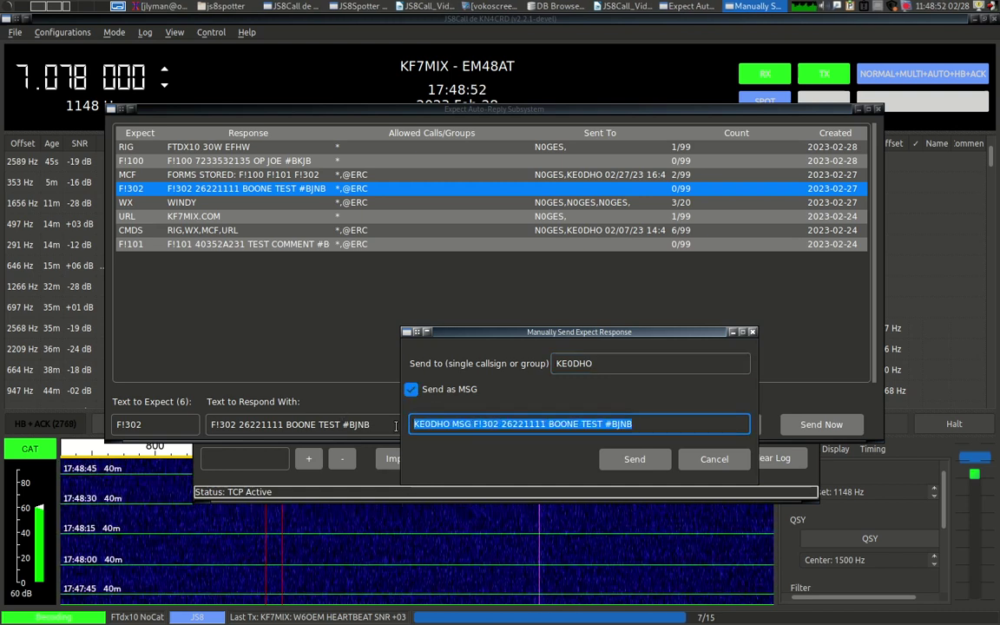
pyautogui.click(652, 465)
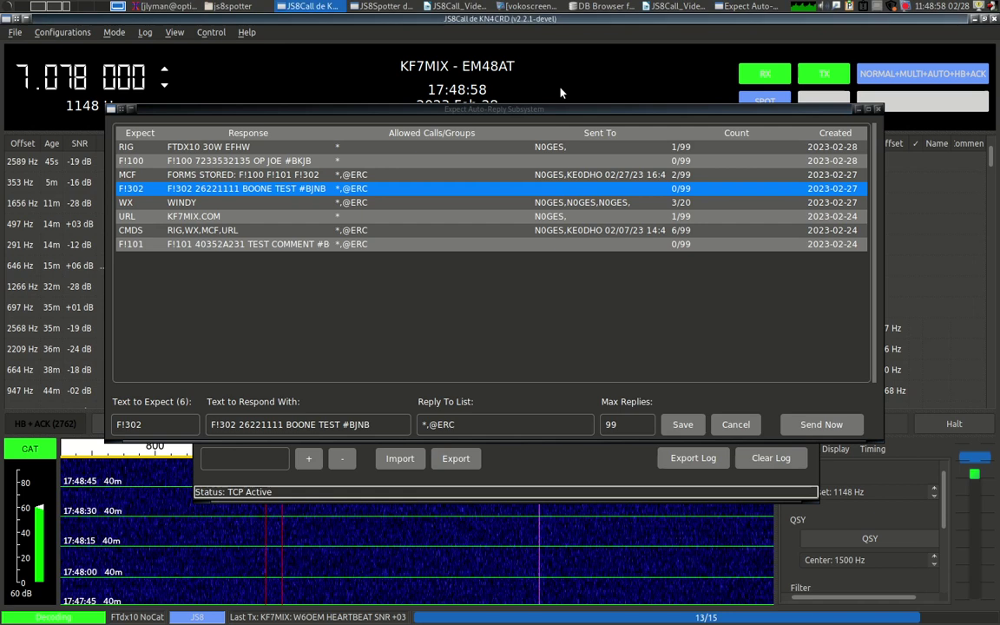
# Switch to the JS8Call_Video5.odt outline in LibreOffice Writer and highlight the "Open-ended design" item.
pyautogui.click(456, 7)
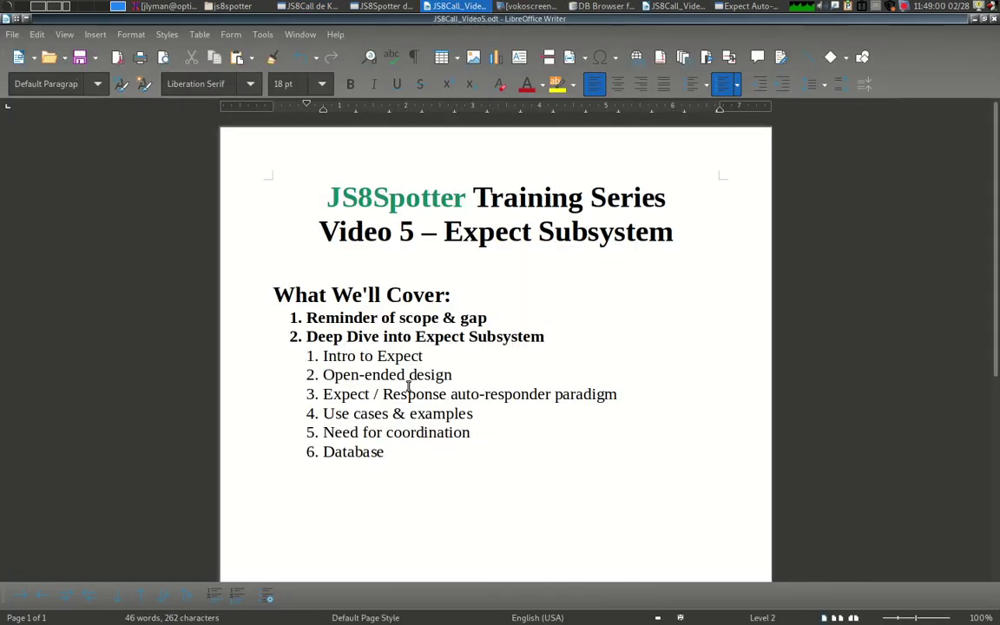
pyautogui.moveTo(455, 375); pyautogui.dragTo(323, 375)
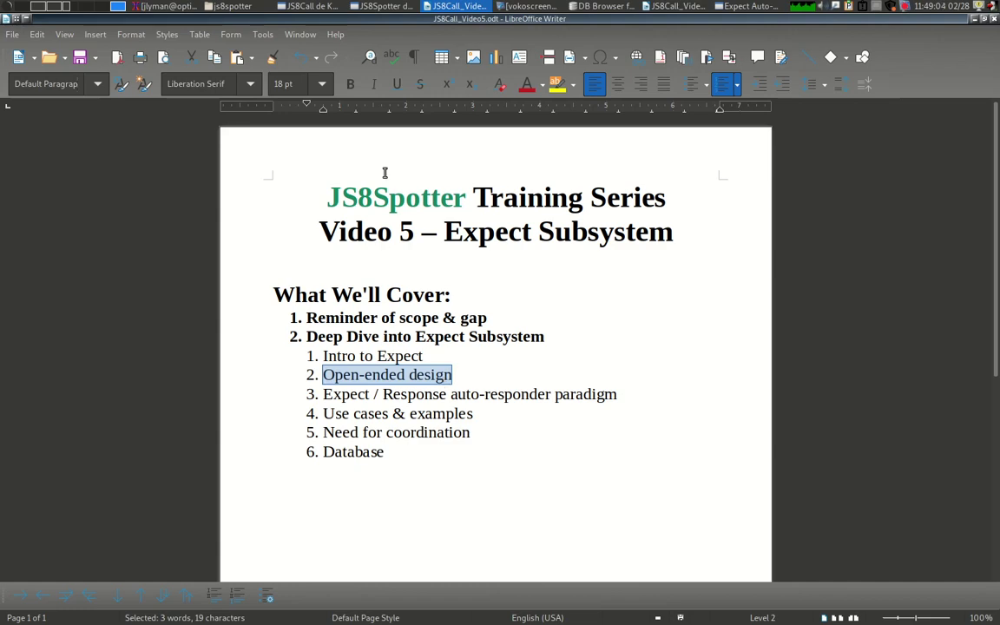
# Switch back to JS8Spotter, open an Expect Auto-Reply Subsystem window and highlight the CMDS entry followed by the RIG entry.
pyautogui.click(336, 7)
pyautogui.click(382, 8)
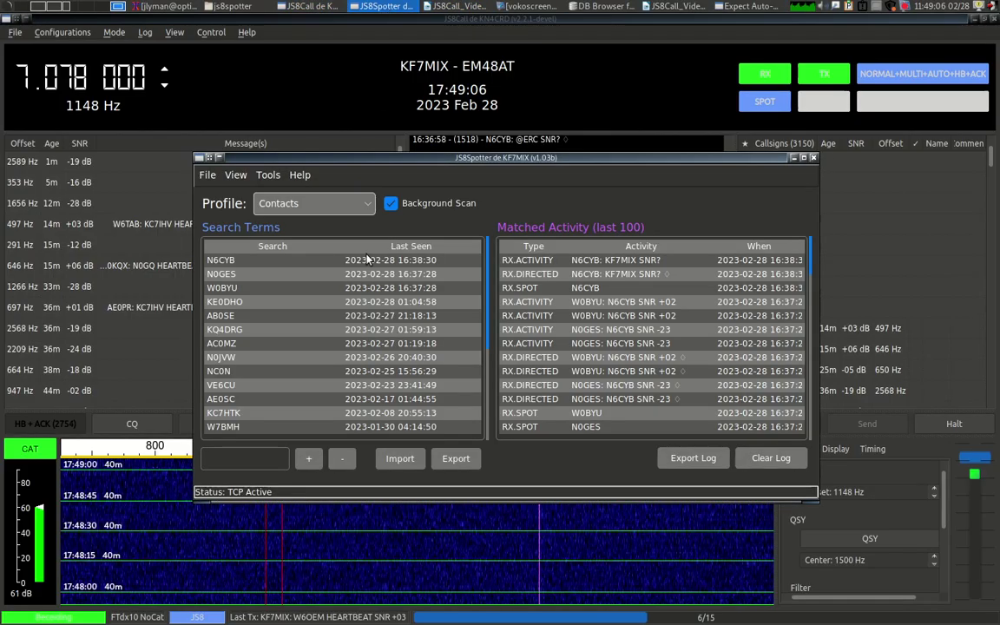
pyautogui.click(268, 174)
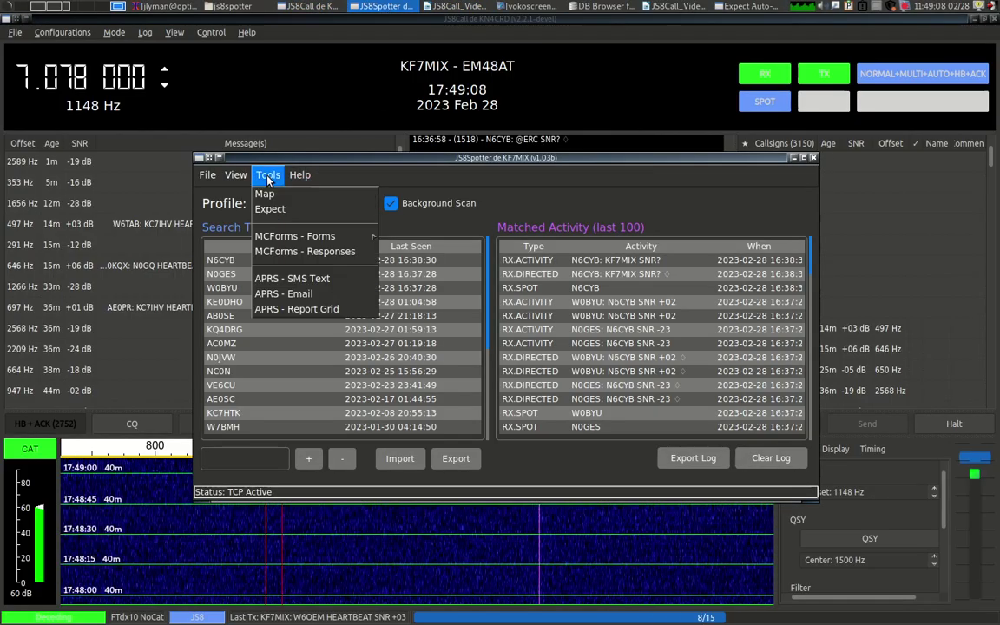
pyautogui.click(283, 220)
pyautogui.moveTo(335, 257); pyautogui.dragTo(309, 258)
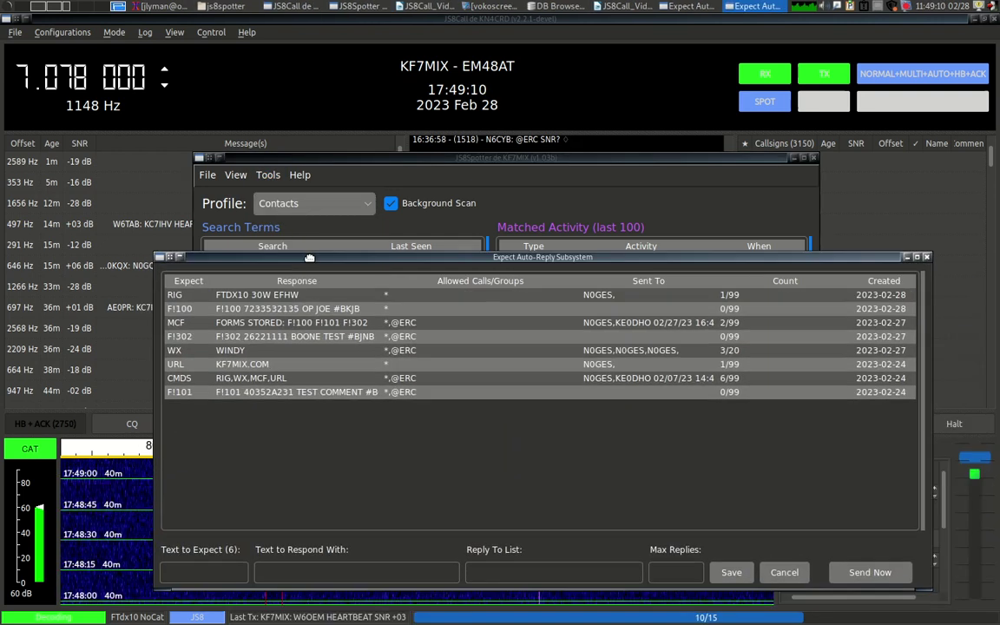
pyautogui.click(185, 380)
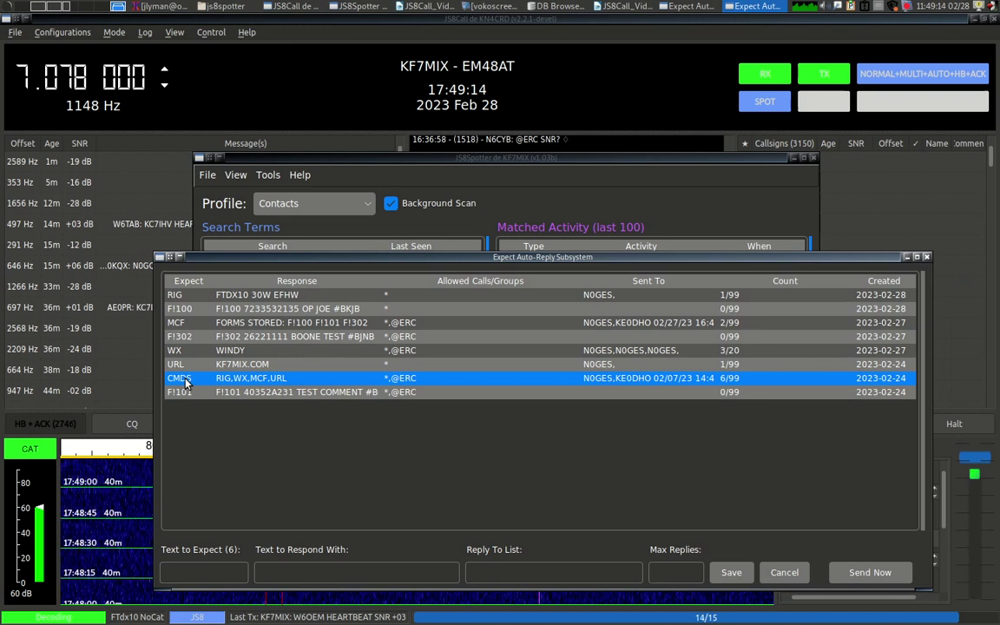
pyautogui.click(184, 295)
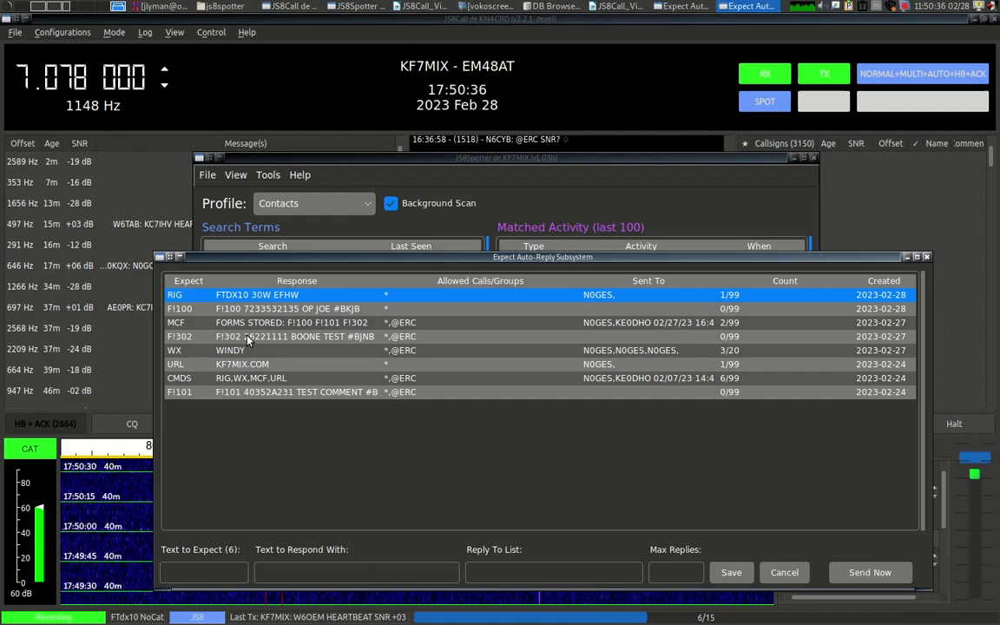
# Switch to the JS8Call_Video5.odt outline in LibreOffice Writer and highlight the "Expect / Response auto-responder paradigm" and "Use cases & examples" items.
pyautogui.click(416, 8)
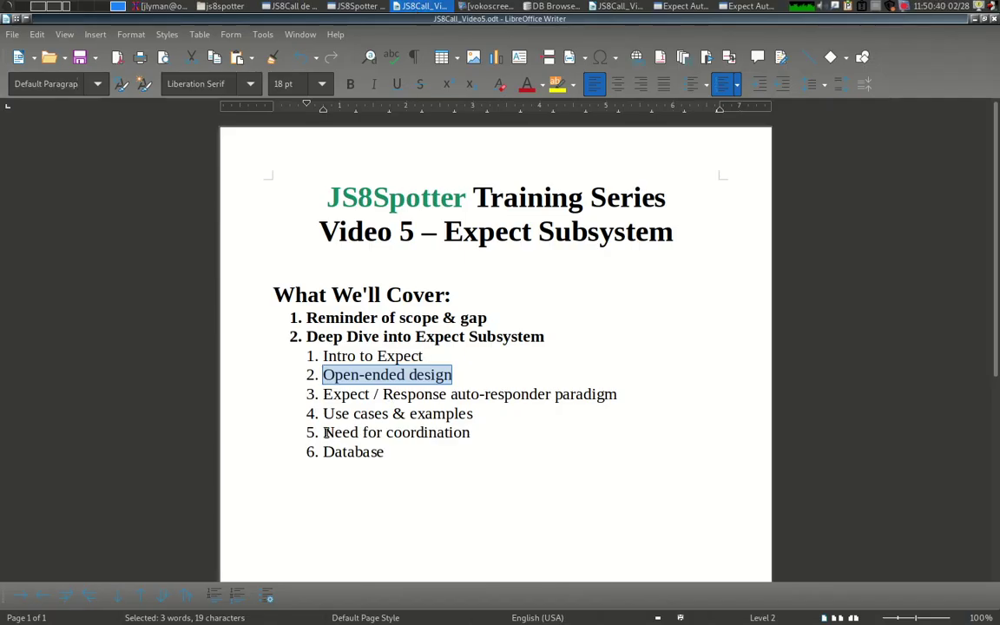
pyautogui.moveTo(325, 432); pyautogui.dragTo(470, 432)
pyautogui.moveTo(323, 394); pyautogui.dragTo(627, 402)
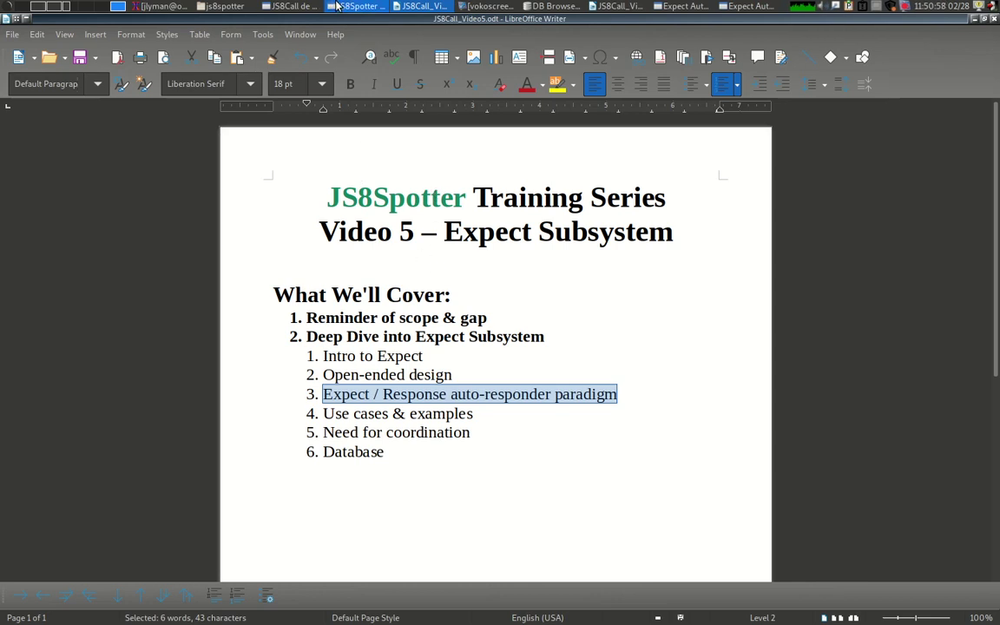
pyautogui.moveTo(467, 414); pyautogui.dragTo(321, 411)
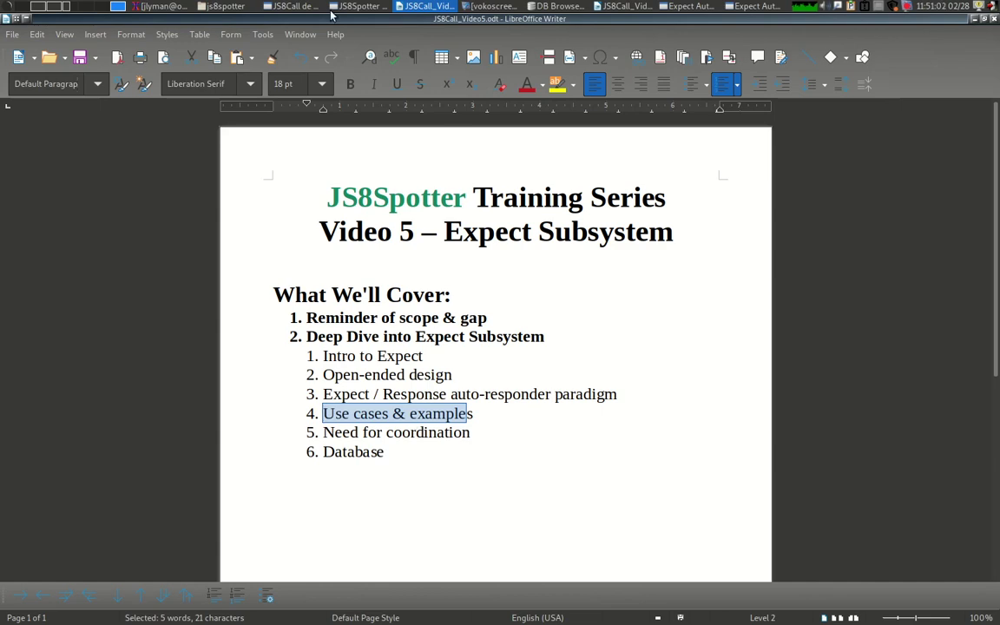
# Return to JS8Spotter, close the old Expect windows, and open a fresh Expect Auto-Reply Subsystem window positioned higher on the screen.
pyautogui.click(279, 7)
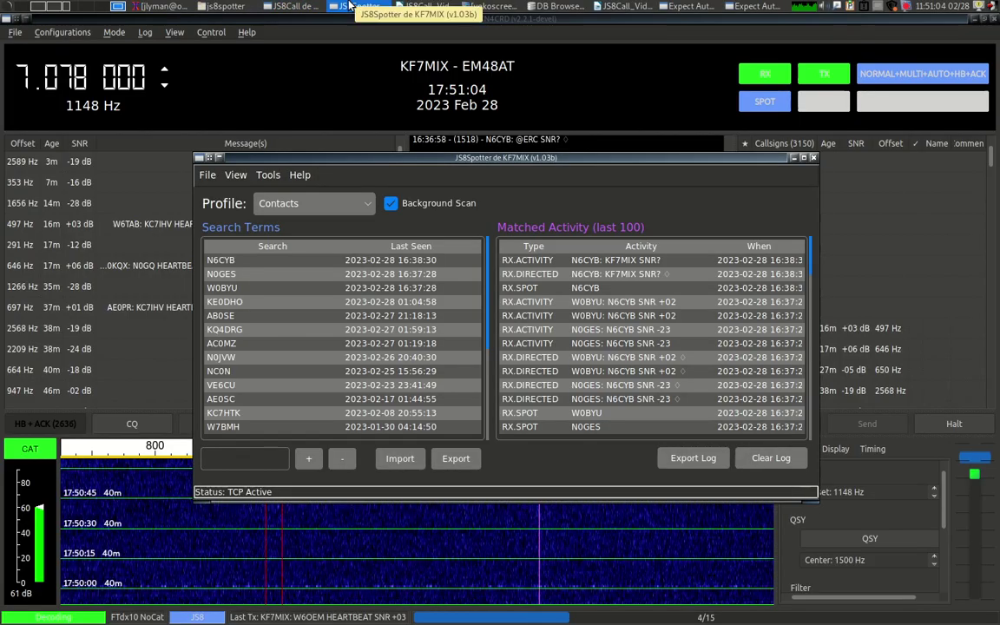
pyautogui.click(754, 6)
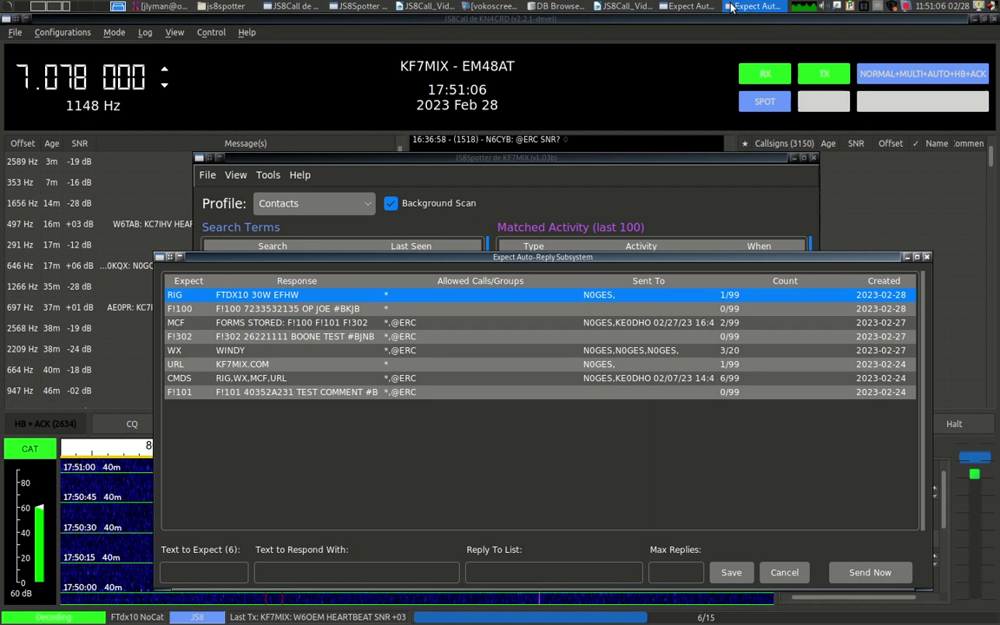
pyautogui.moveTo(759, 258); pyautogui.dragTo(711, 109)
pyautogui.click(634, 187)
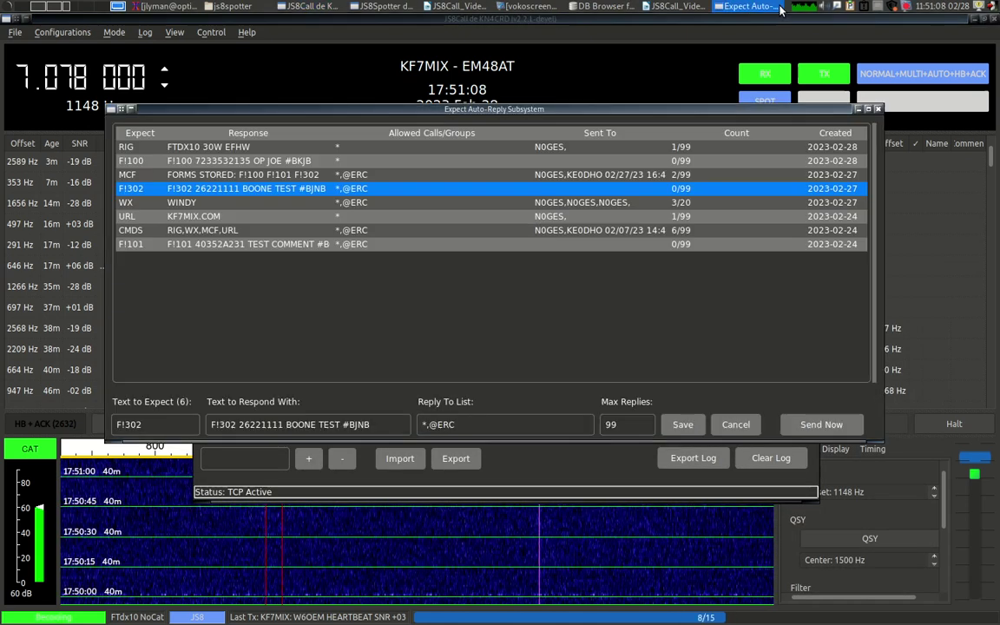
pyautogui.click(788, 99)
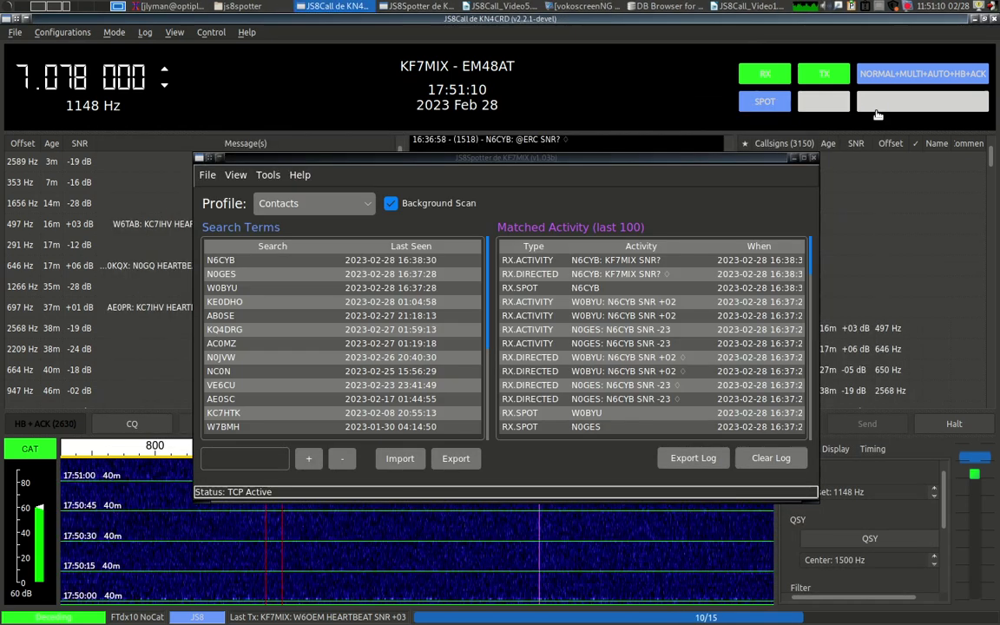
pyautogui.click(268, 175)
pyautogui.click(261, 202)
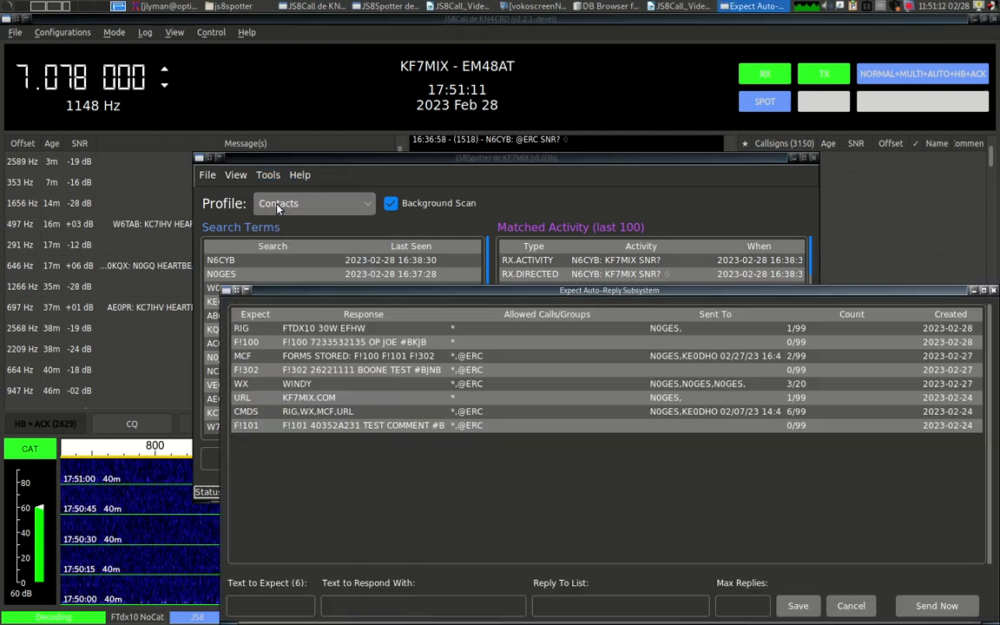
pyautogui.moveTo(348, 289); pyautogui.dragTo(240, 90)
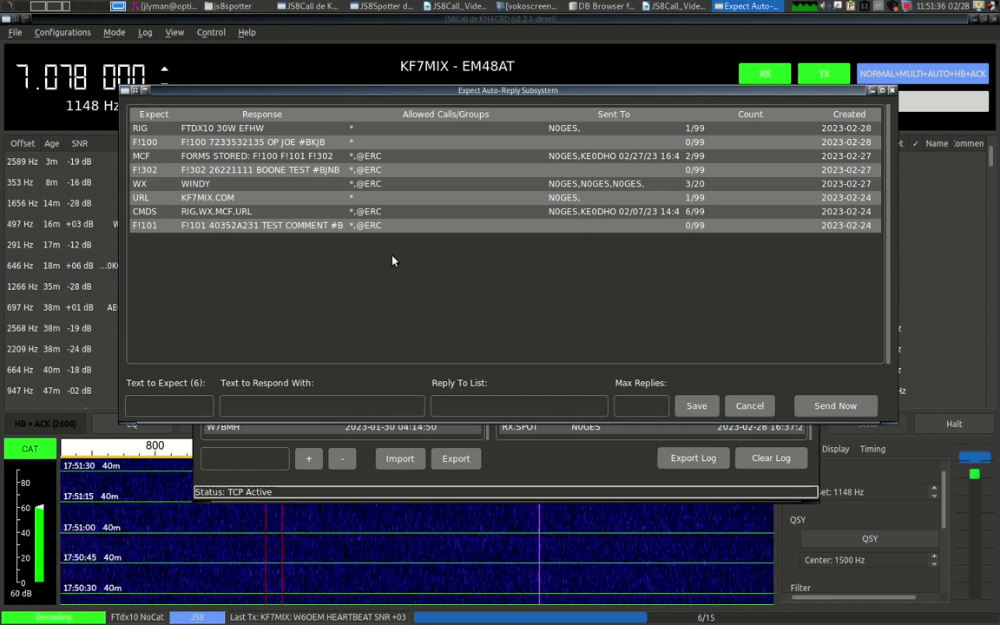
# Open JS8Call's settings to highlight the Station Info message, then close them without changes and return to the Expect Auto-Reply Subsystem window.
pyautogui.click(198, 74)
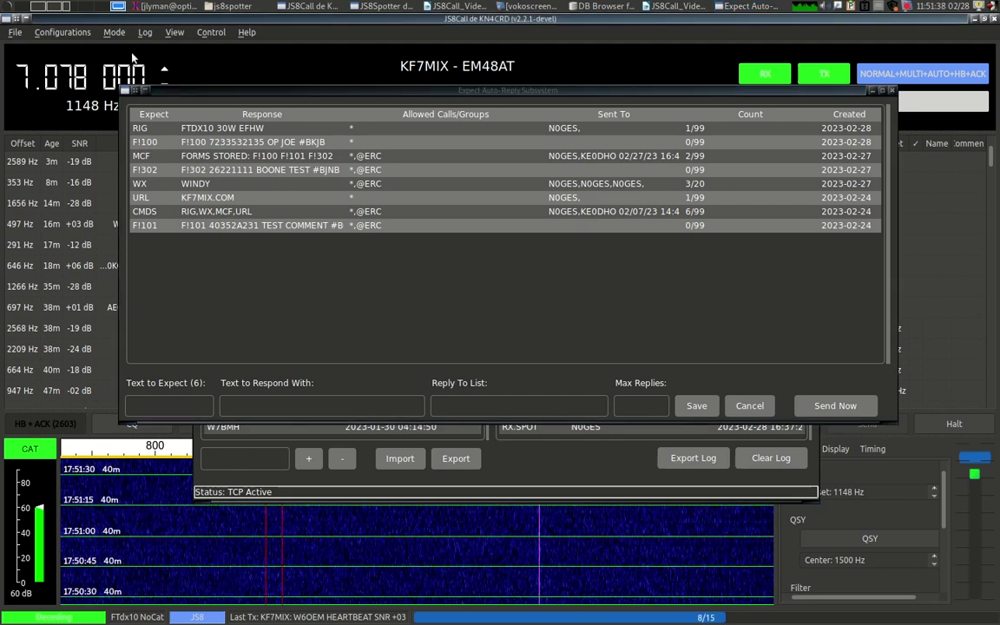
pyautogui.press('F2')
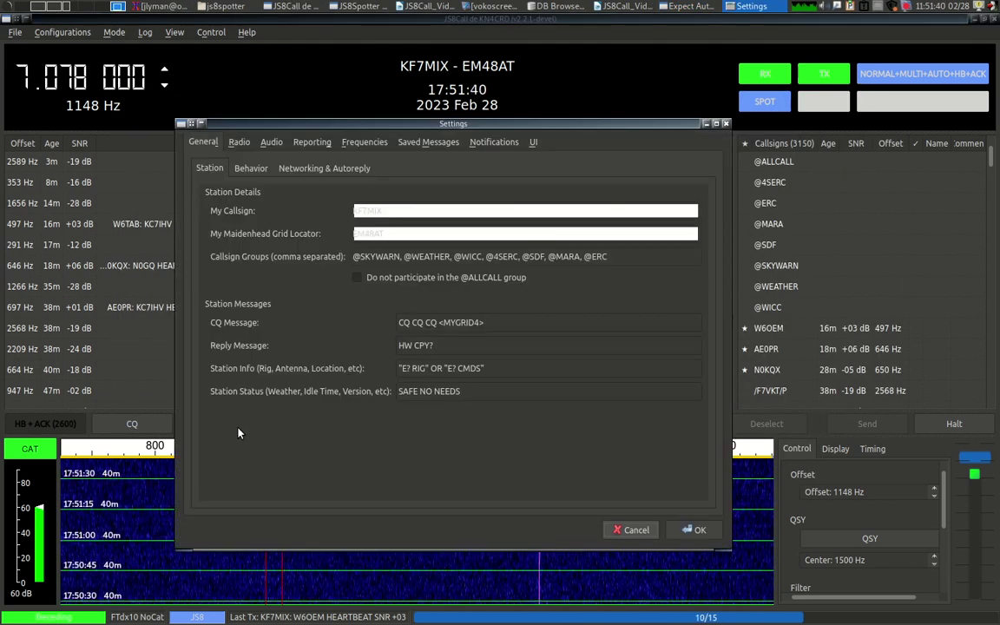
pyautogui.moveTo(484, 368); pyautogui.dragTo(394, 410)
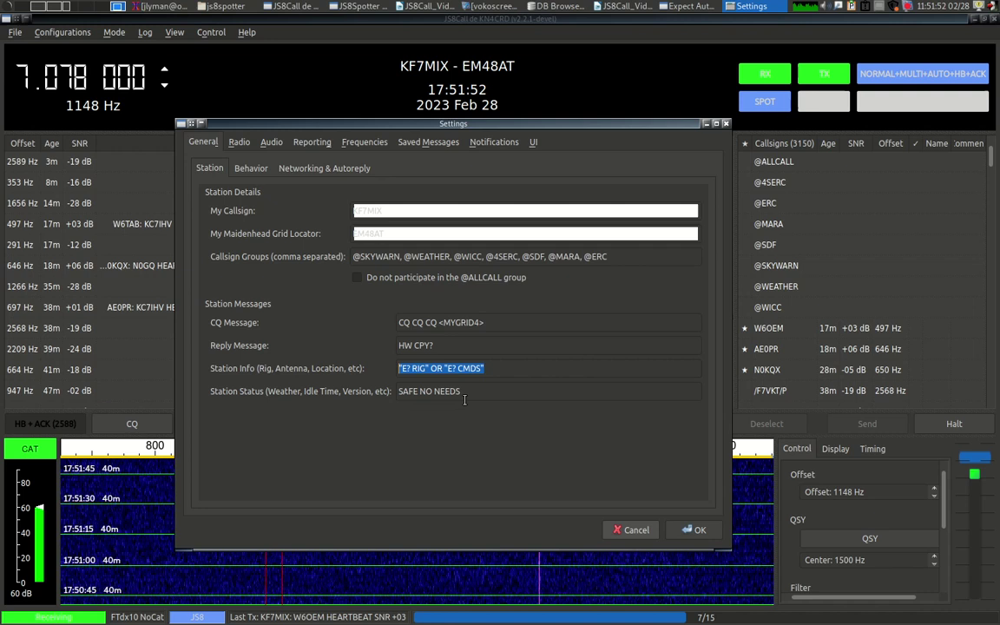
pyautogui.press('Escape')
pyautogui.hotkey('alt', 'Tab')
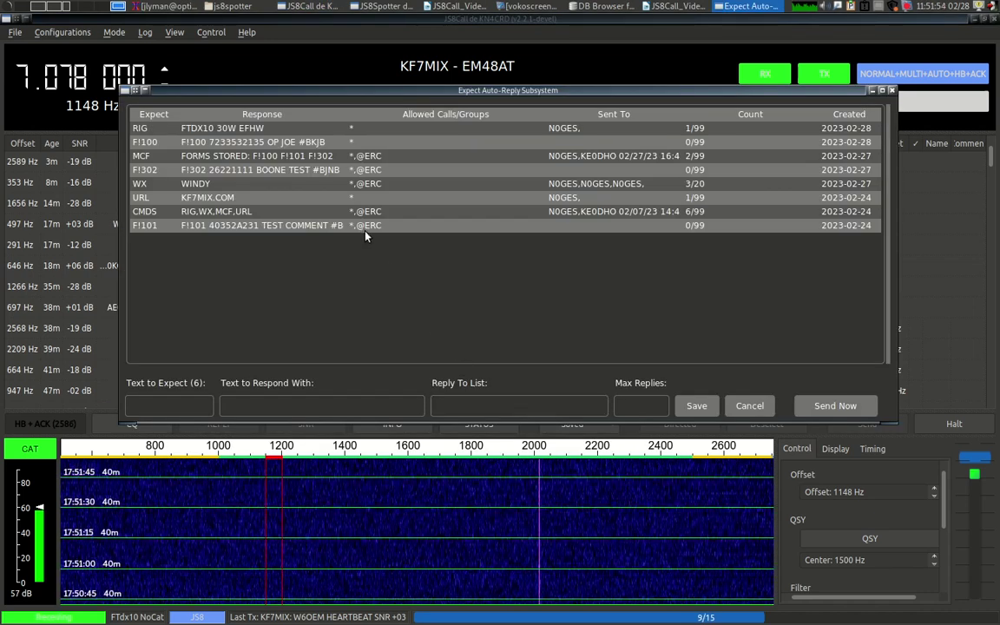
pyautogui.moveTo(335, 90); pyautogui.dragTo(329, 95)
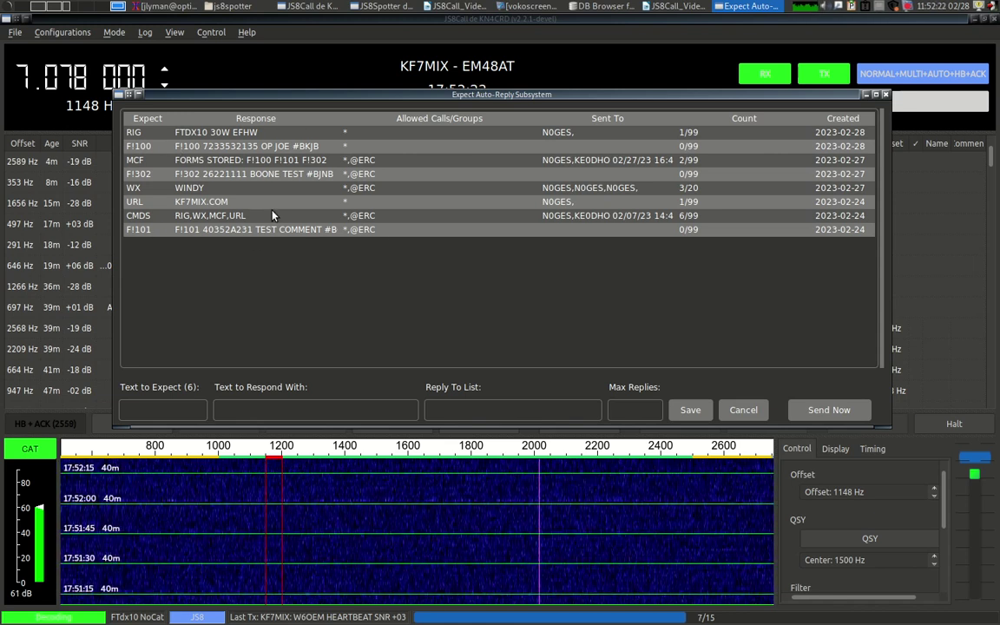
# Start a new Expect entry with "wxnet" as the text to expect and "60/33 windy" as the response.
pyautogui.click(166, 410)
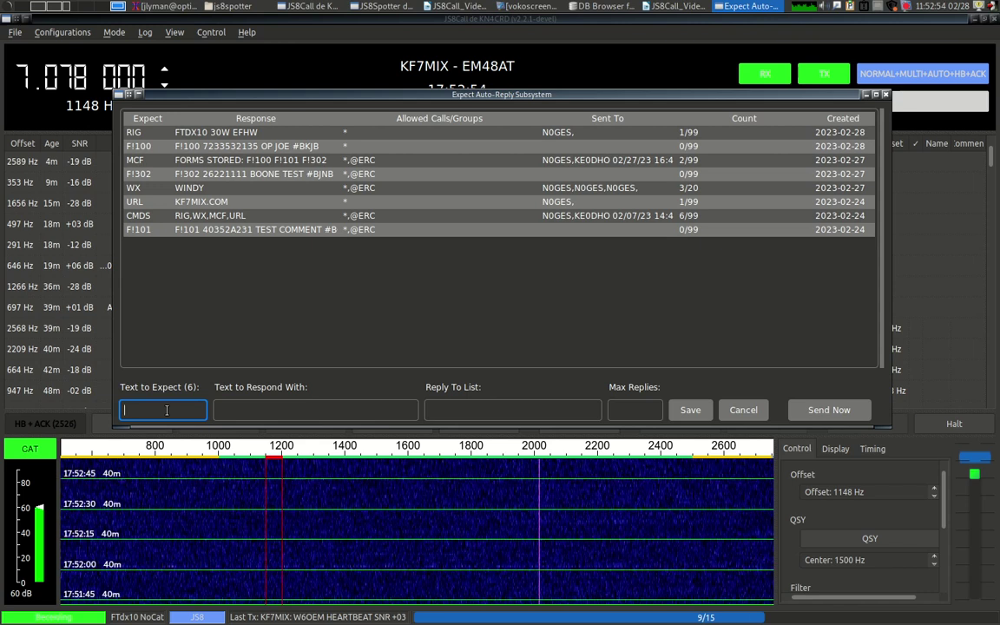
pyautogui.write('wxne')
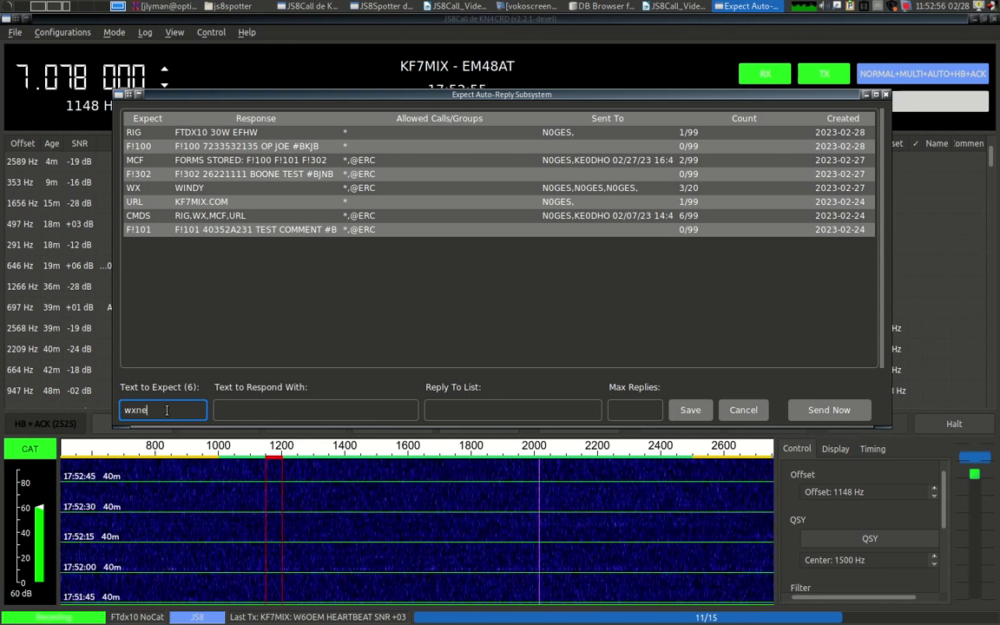
pyautogui.write('t')
pyautogui.click(224, 409)
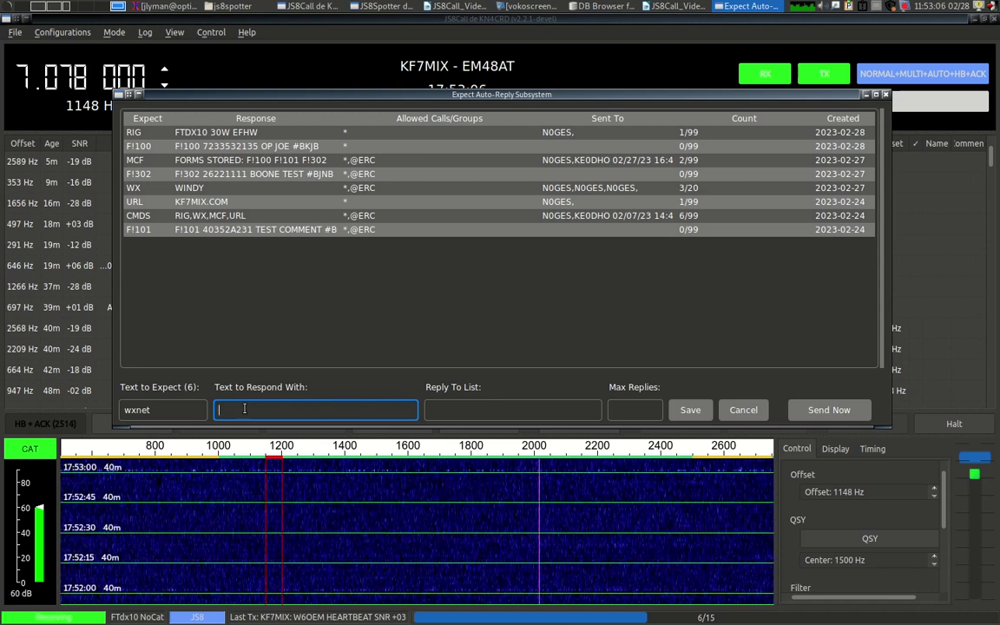
pyautogui.write('60/')
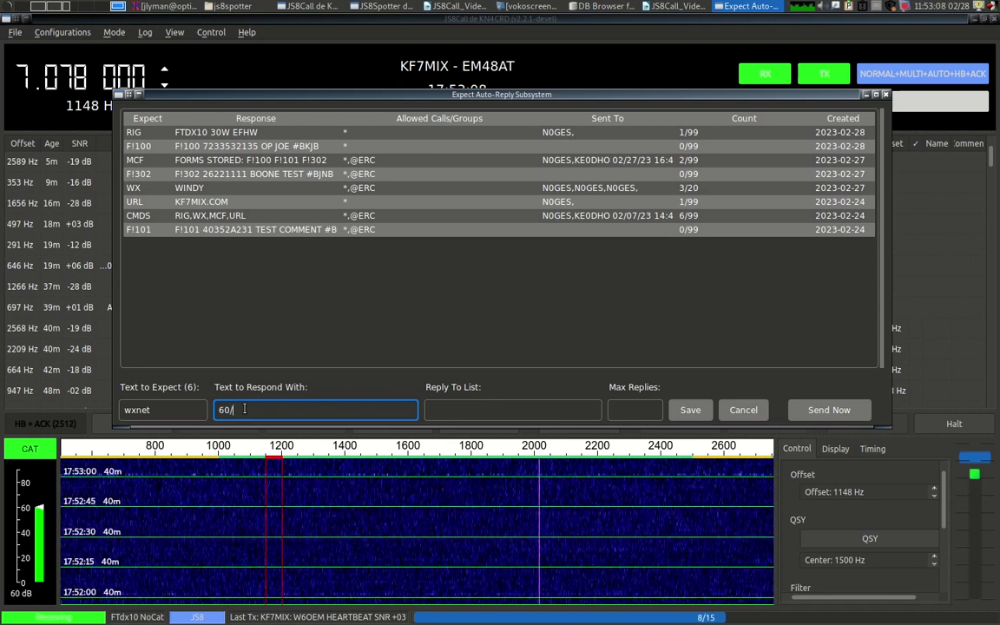
pyautogui.write('33 windy')
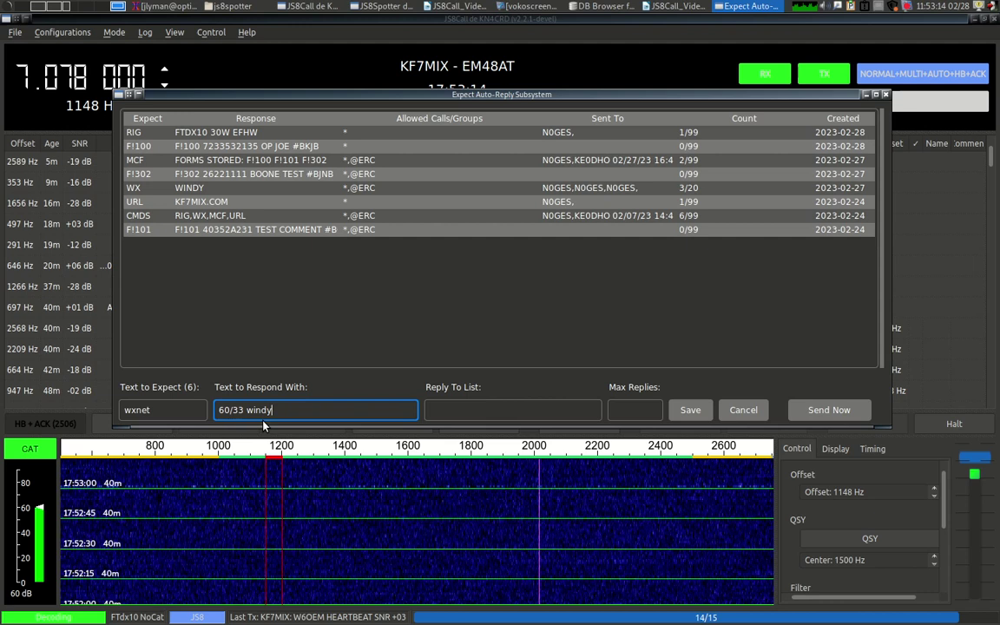
pyautogui.click(463, 411)
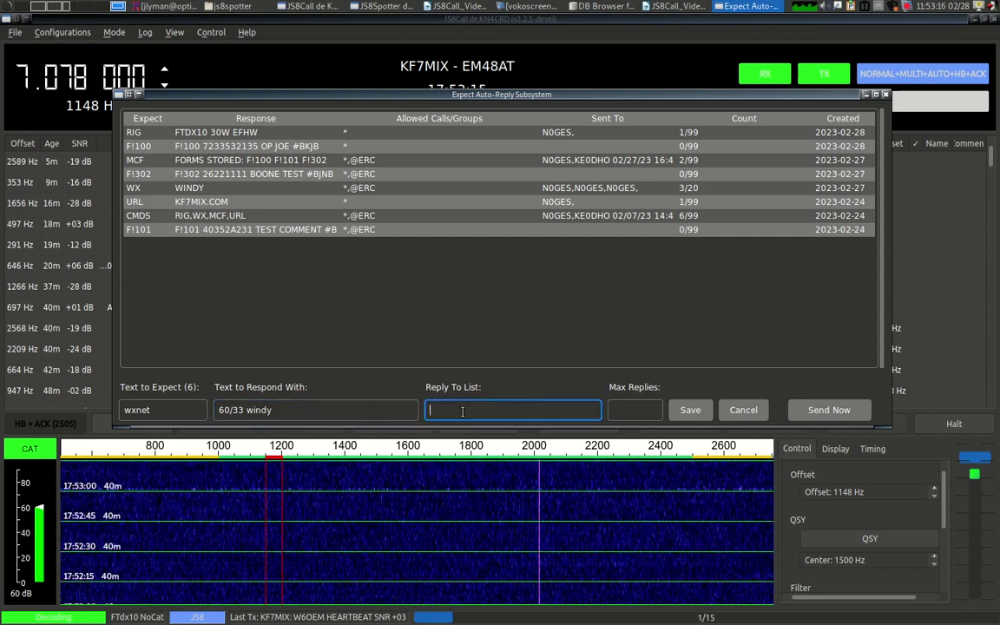
pyautogui.write('@')
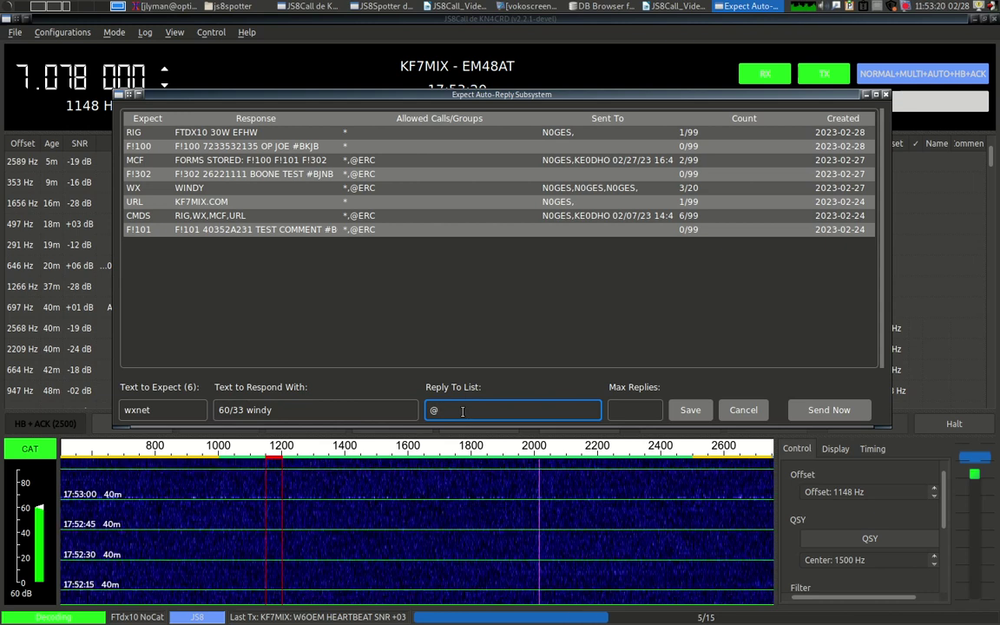
pyautogui.write('net')
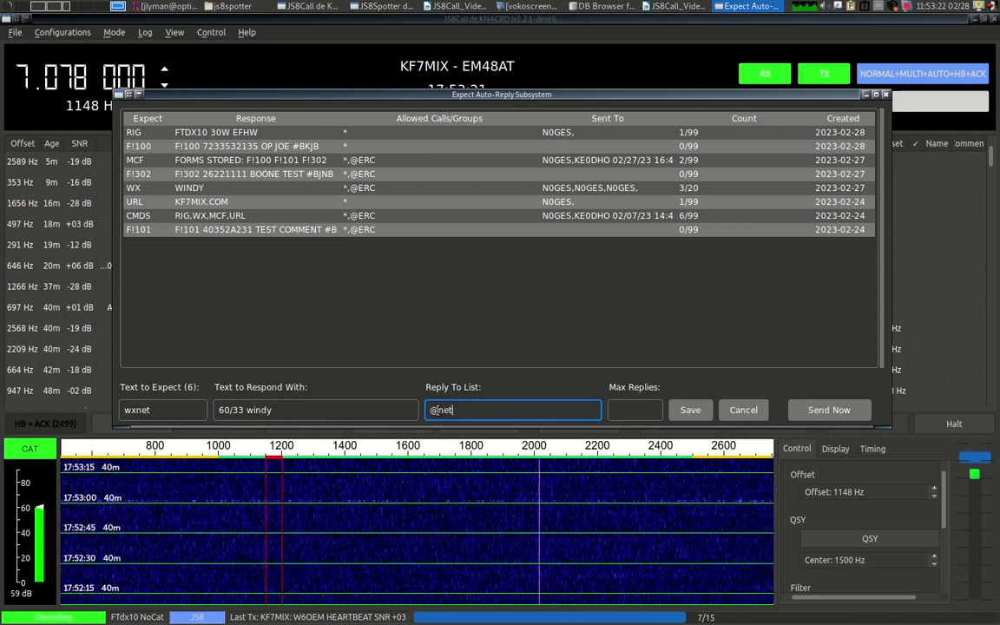
pyautogui.click(438, 409)
pyautogui.write('wx')
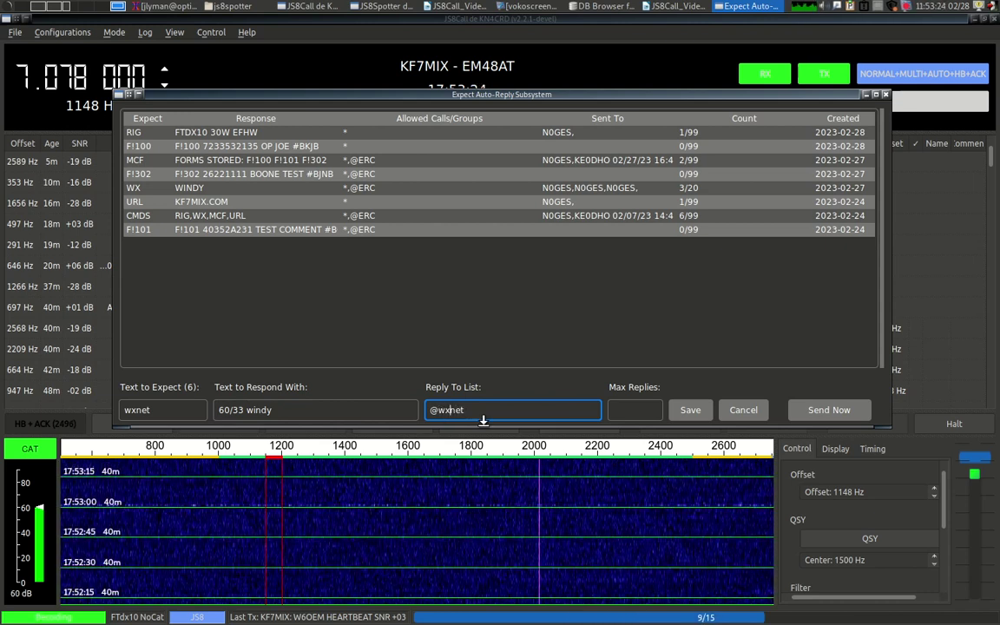
pyautogui.moveTo(425, 409); pyautogui.dragTo(486, 410)
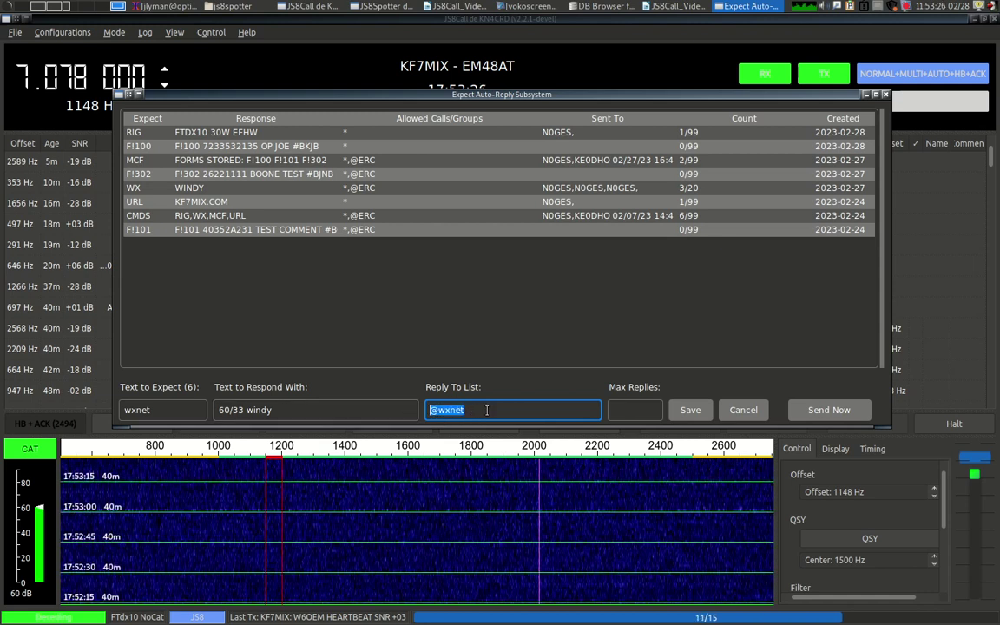
pyautogui.click(627, 410)
pyautogui.write('99')
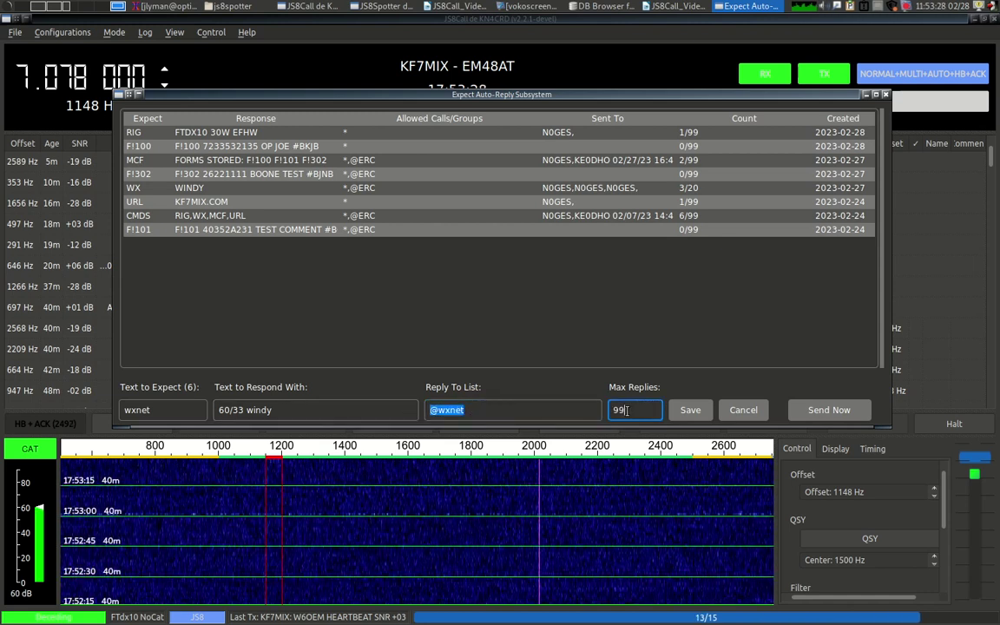
pyautogui.click(690, 410)
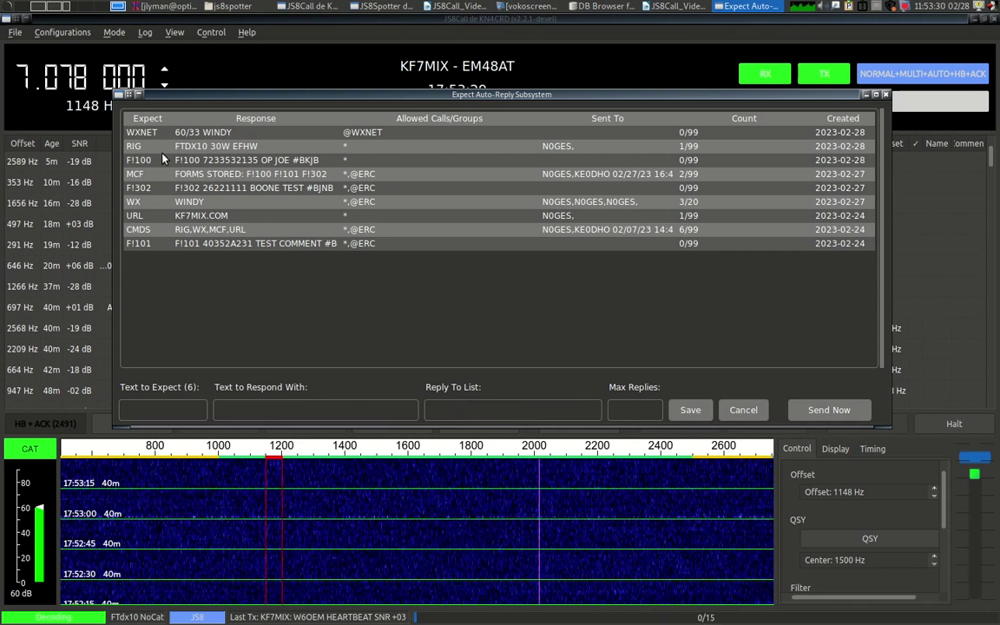
pyautogui.click(142, 133)
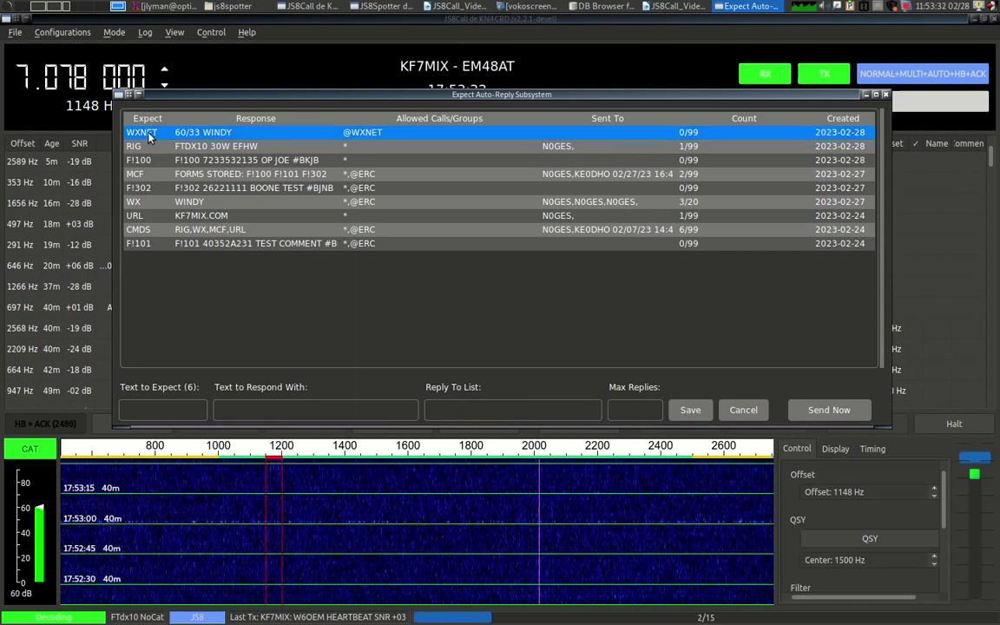
pyautogui.click(295, 7)
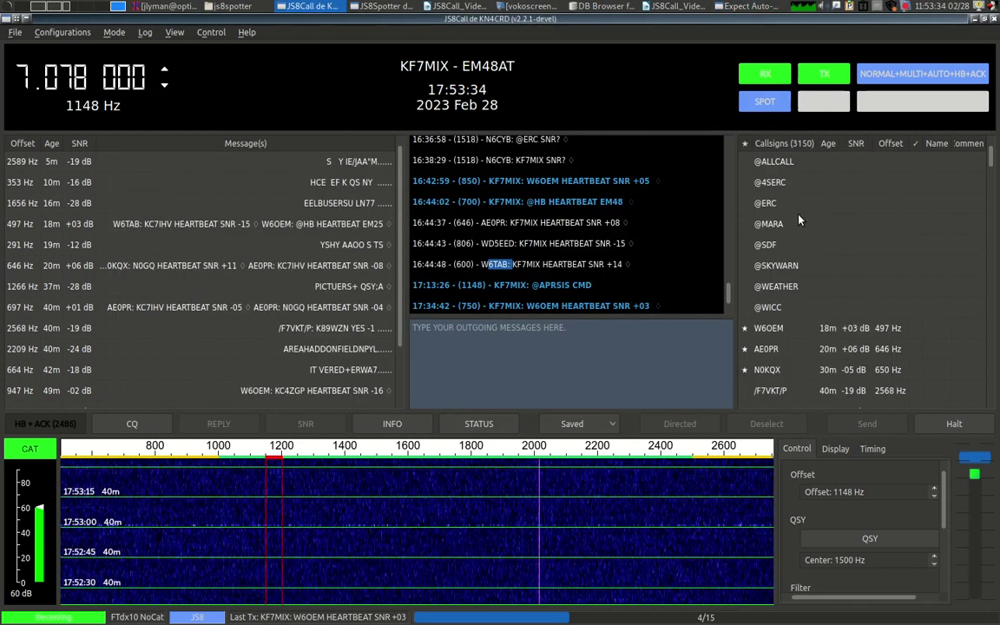
pyautogui.click(478, 365)
pyautogui.write('@WXNET')
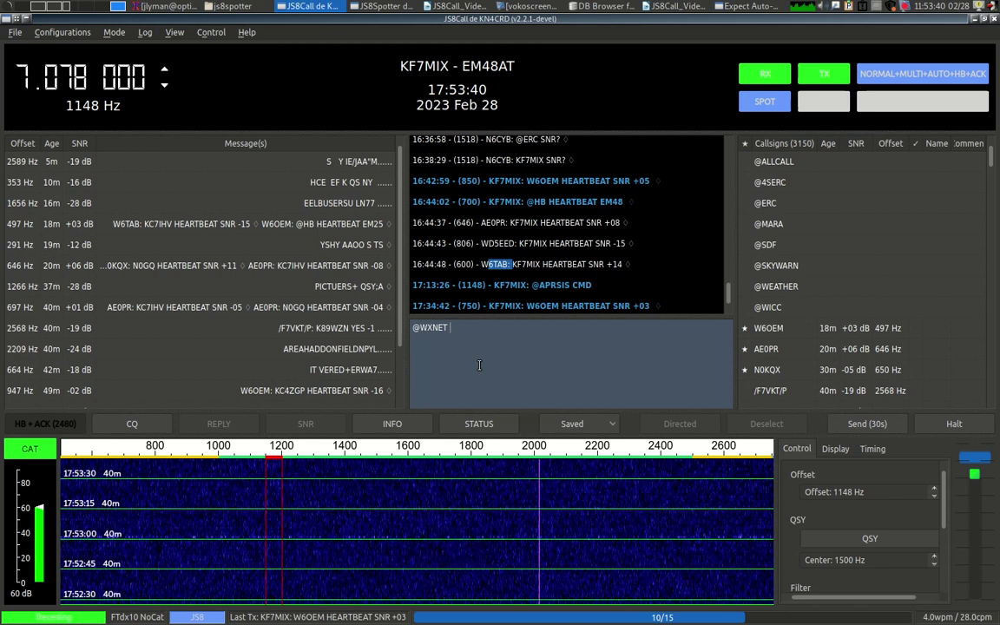
pyautogui.write(' E? WXNET')
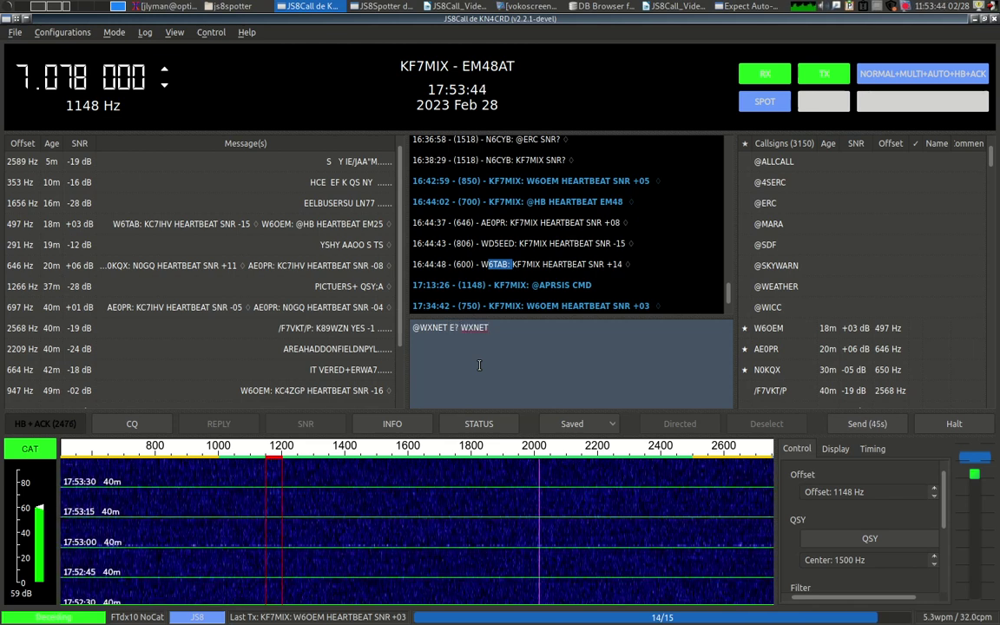
# Move the Expect Auto-Reply Subsystem window below the outgoing message and compare the WXNET entry with the composed query.
pyautogui.click(757, 6)
pyautogui.moveTo(438, 94); pyautogui.dragTo(469, 406)
pyautogui.click(414, 327)
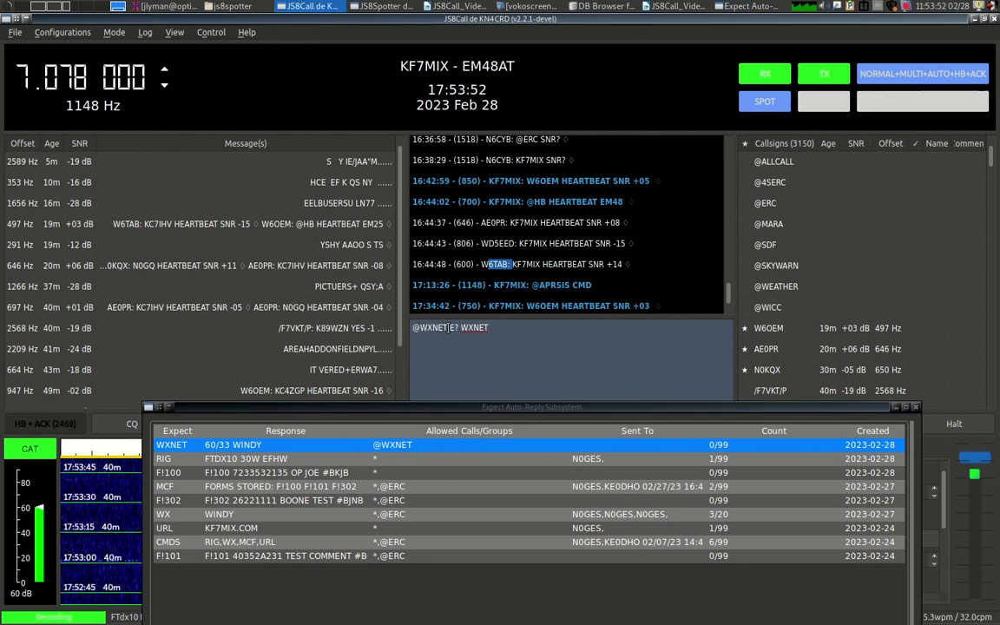
pyautogui.click(362, 408)
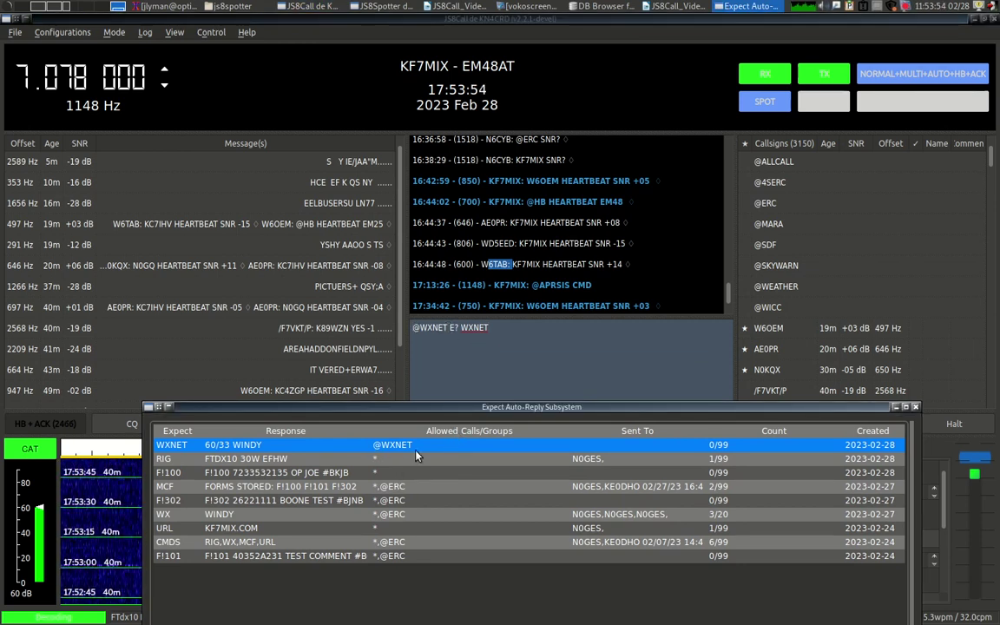
pyautogui.click(466, 330)
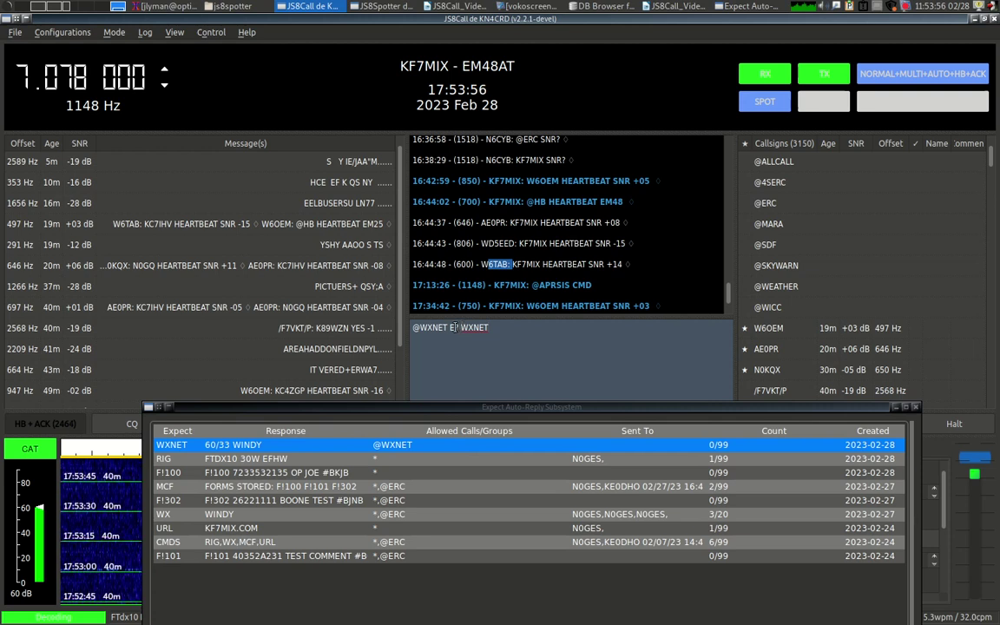
pyautogui.click(416, 408)
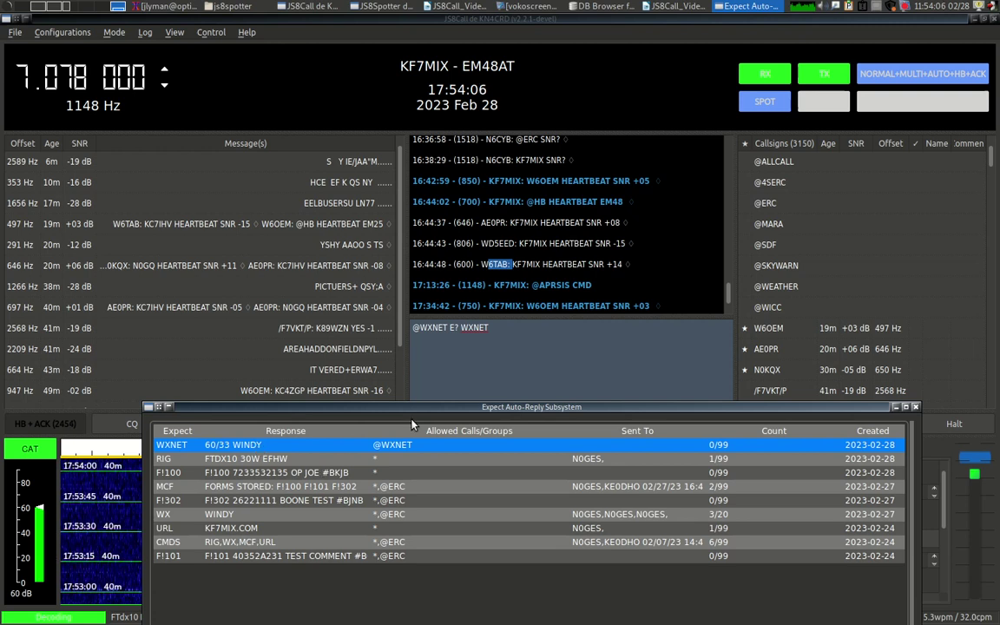
pyautogui.click(426, 341)
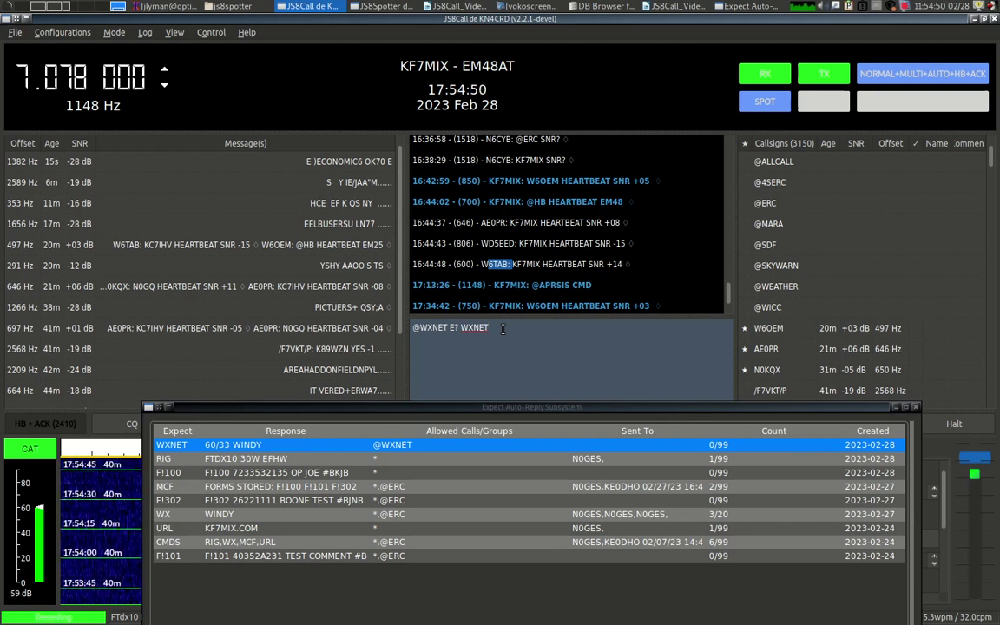
# Start a new Expect entry with "wxtraf" as the text to expect and "no" as the response.
pyautogui.click(536, 407)
pyautogui.moveTo(538, 414); pyautogui.dragTo(530, 202)
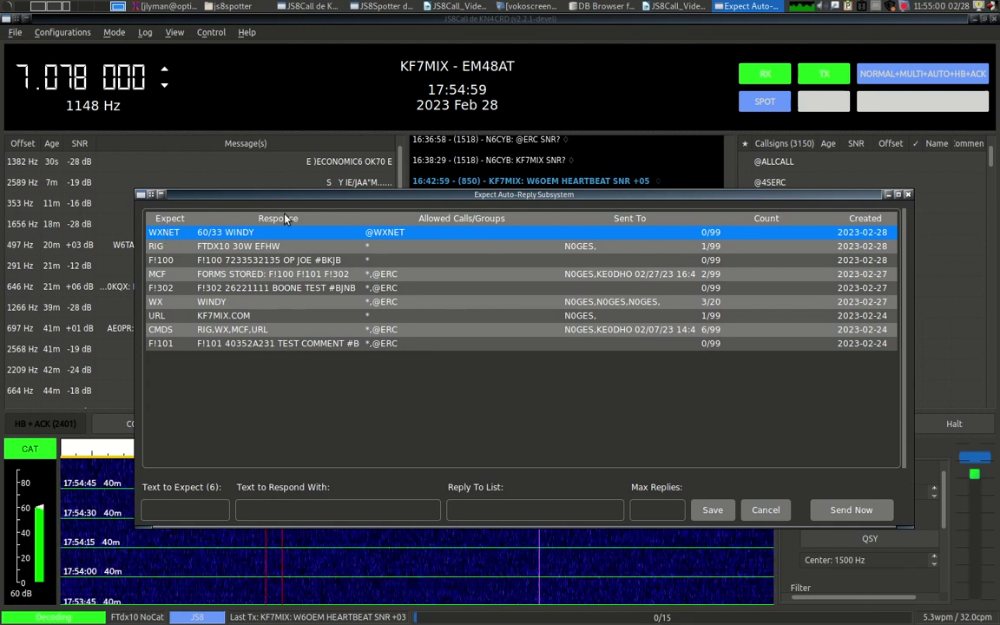
pyautogui.click(163, 512)
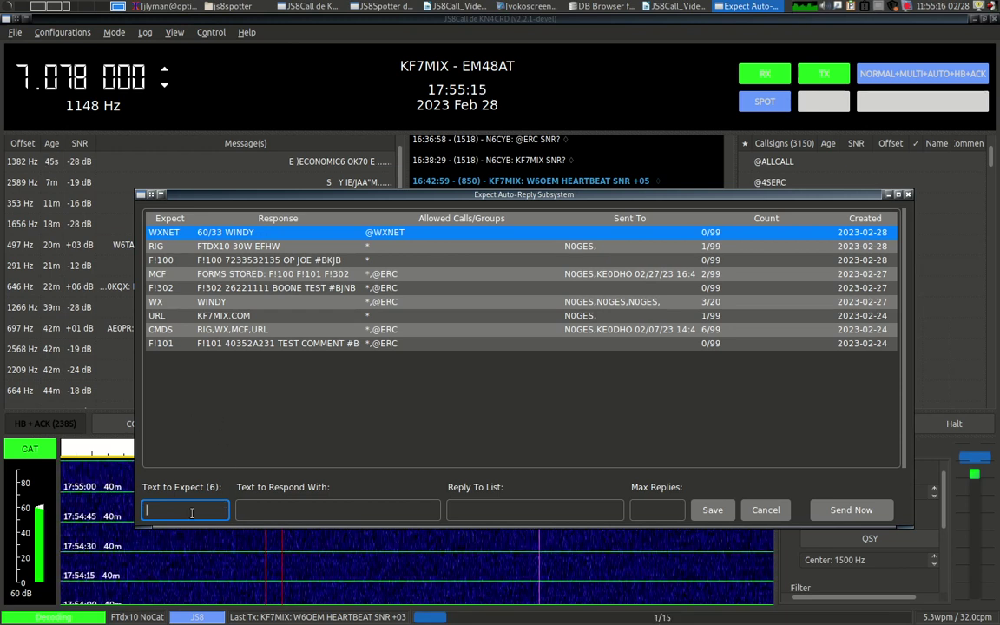
pyautogui.write('wxtraf')
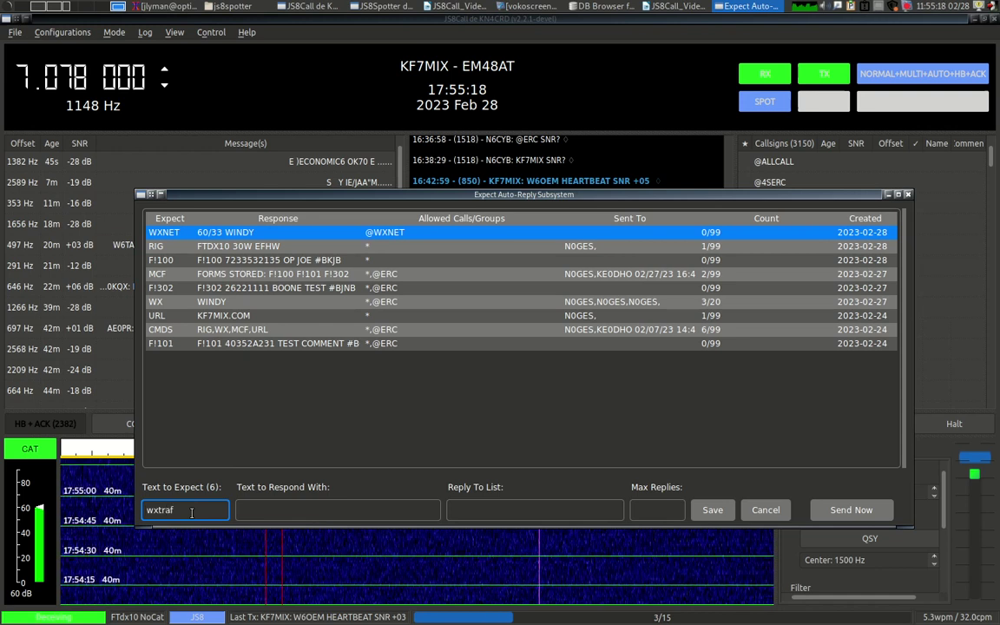
pyautogui.click(278, 503)
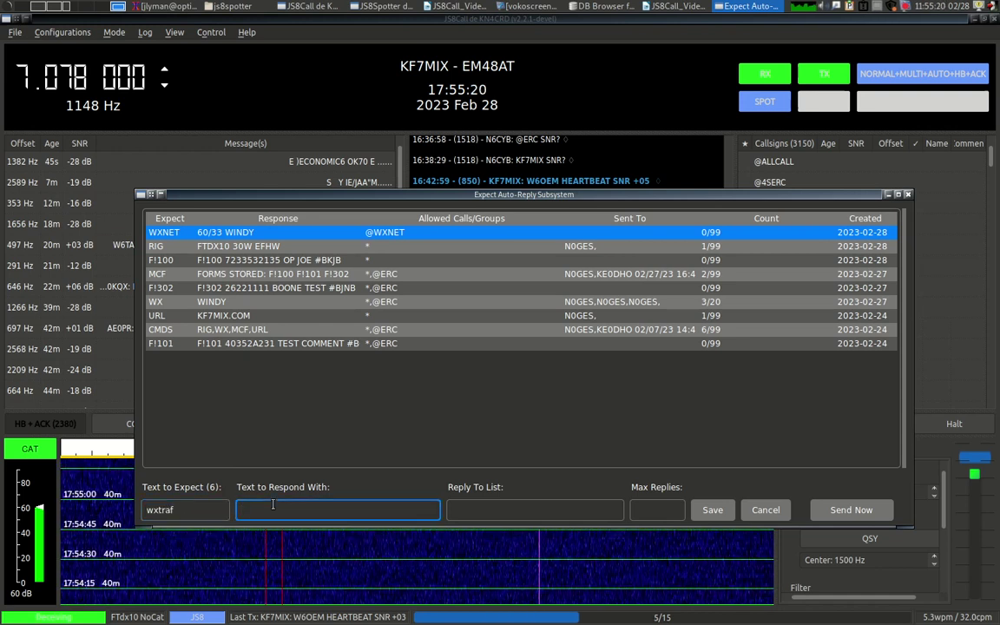
pyautogui.write('no')
pyautogui.click(453, 513)
pyautogui.write('@wxnet')
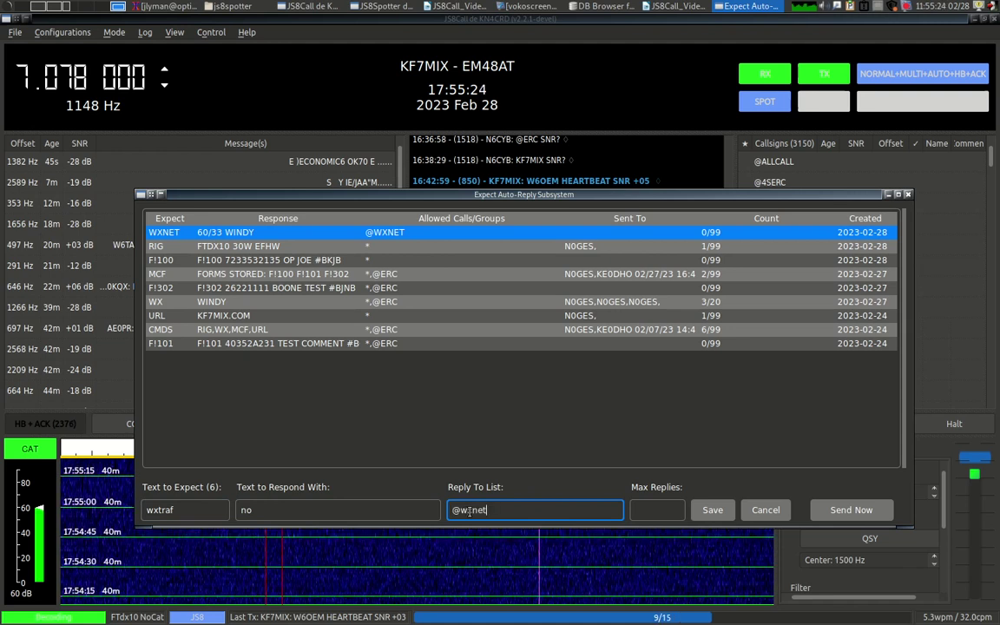
pyautogui.click(656, 510)
pyautogui.write('99')
pyautogui.click(707, 511)
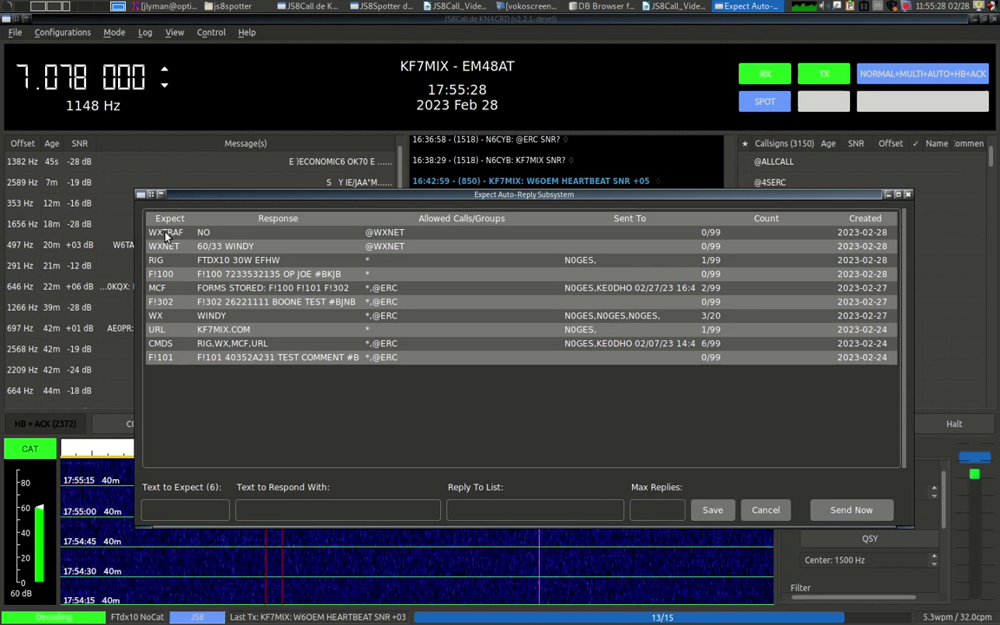
pyautogui.moveTo(386, 195); pyautogui.dragTo(353, 358)
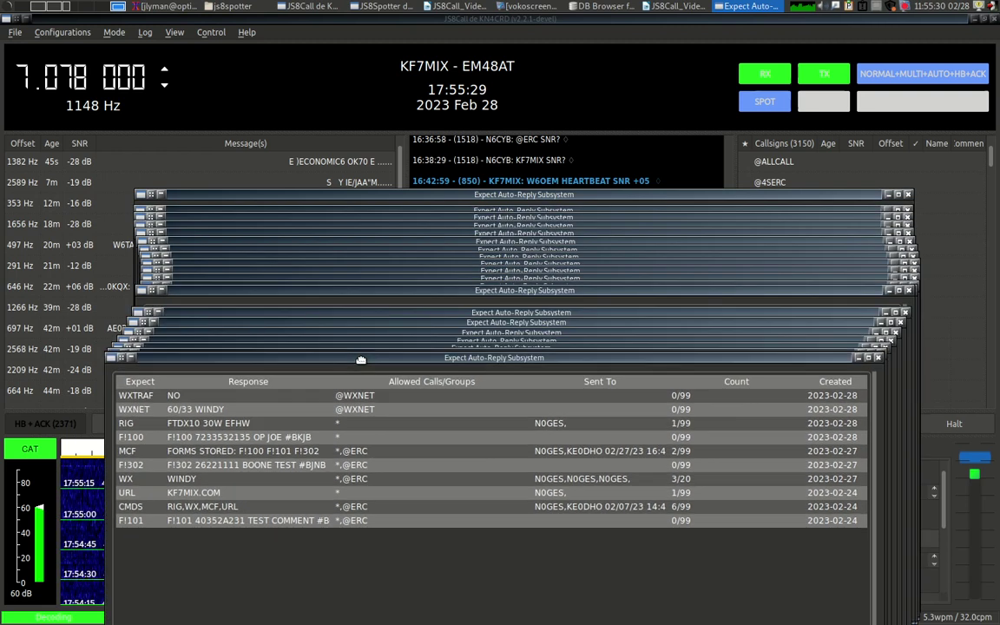
pyautogui.click(502, 327)
pyautogui.moveTo(502, 327); pyautogui.dragTo(427, 318)
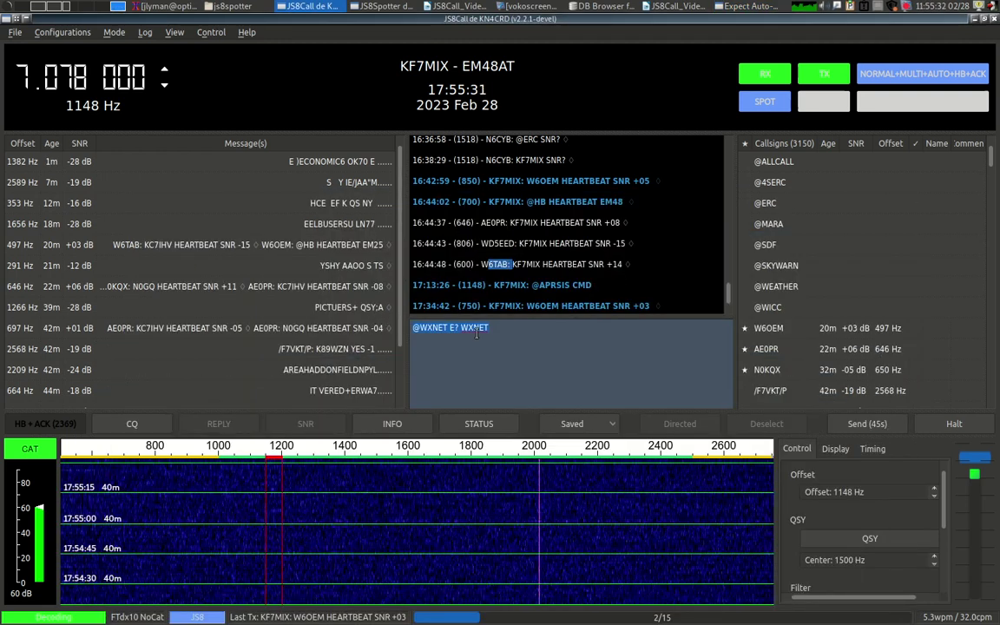
pyautogui.click(483, 335)
pyautogui.press('BackSpace')
pyautogui.press('BackSpace')
pyautogui.press('BackSpace')
pyautogui.write('TRAF')
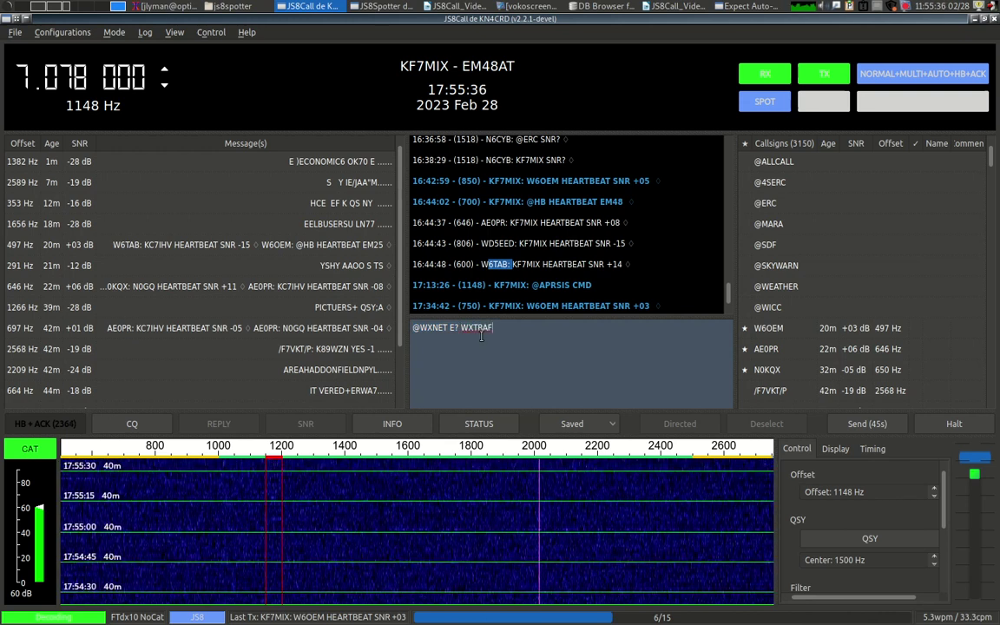
# Bring back the Expect Auto-Reply Subsystem window and compare the WXTRAF entry with the composed query.
pyautogui.hotkey('alt', 'Tab')
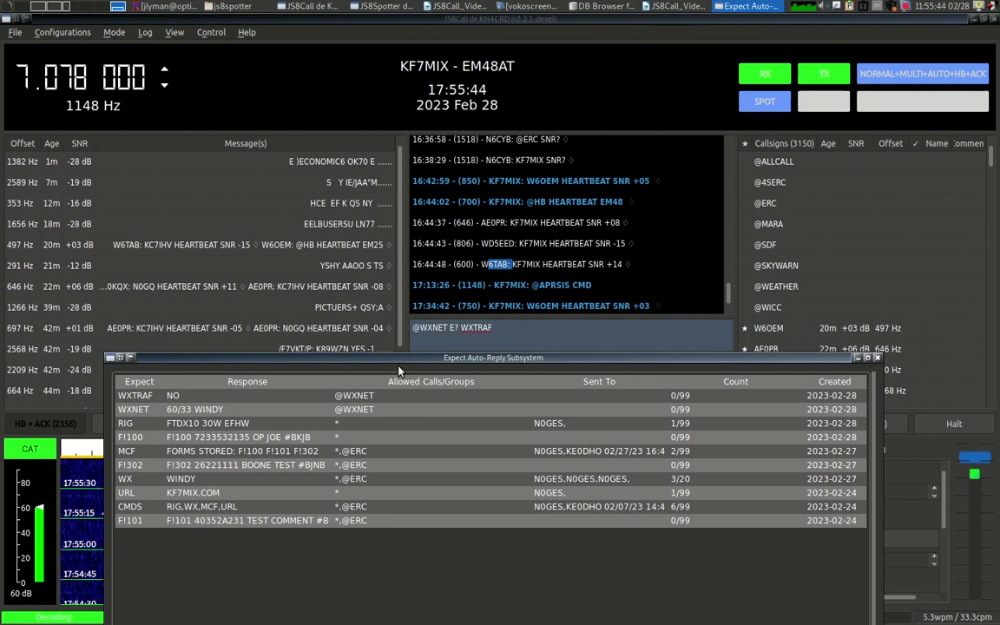
pyautogui.click(451, 333)
pyautogui.click(311, 356)
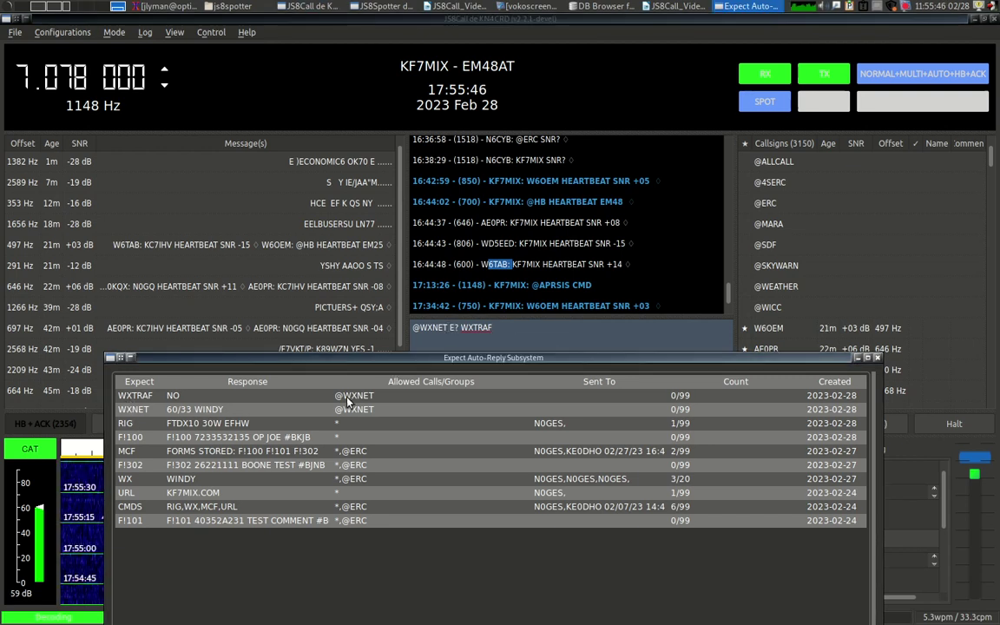
pyautogui.click(463, 329)
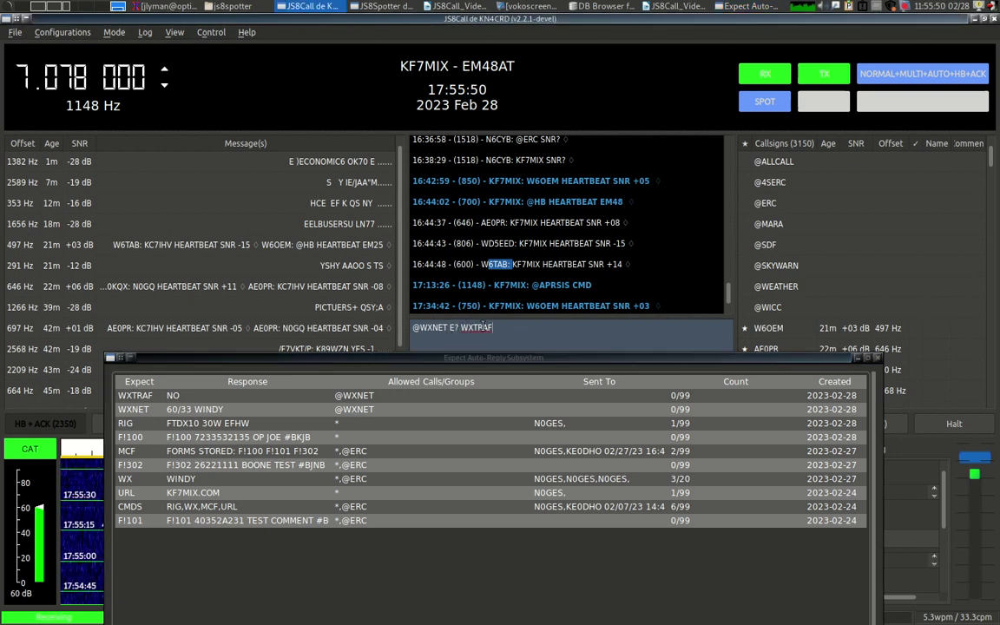
pyautogui.click(144, 404)
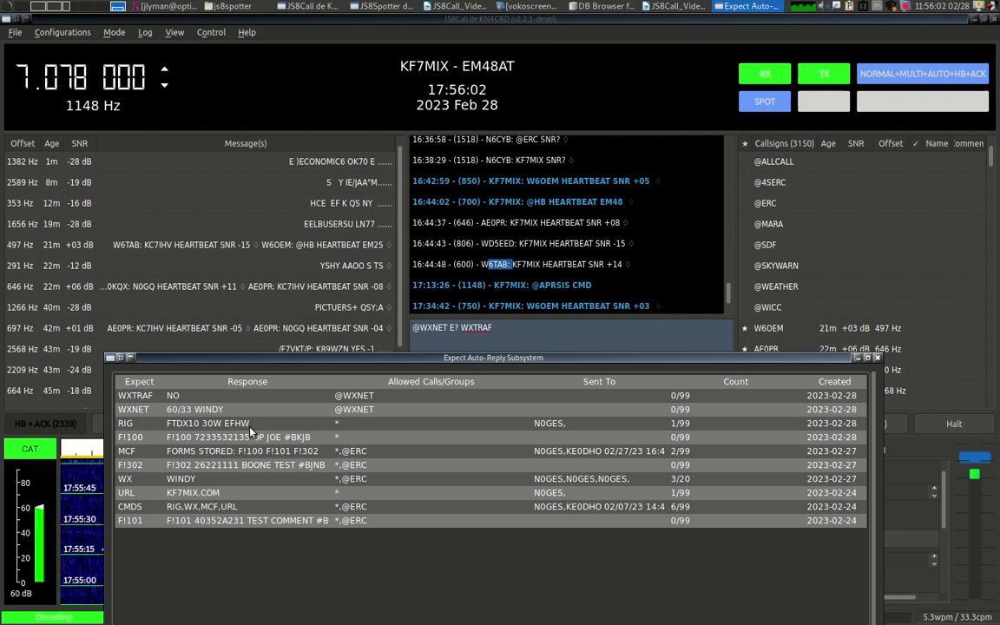
# Change the WXTRAF entry's response to "YES" and save it.
pyautogui.moveTo(337, 358); pyautogui.dragTo(382, 293)
pyautogui.click(277, 334)
pyautogui.doubleClick(263, 608)
pyautogui.write('YES')
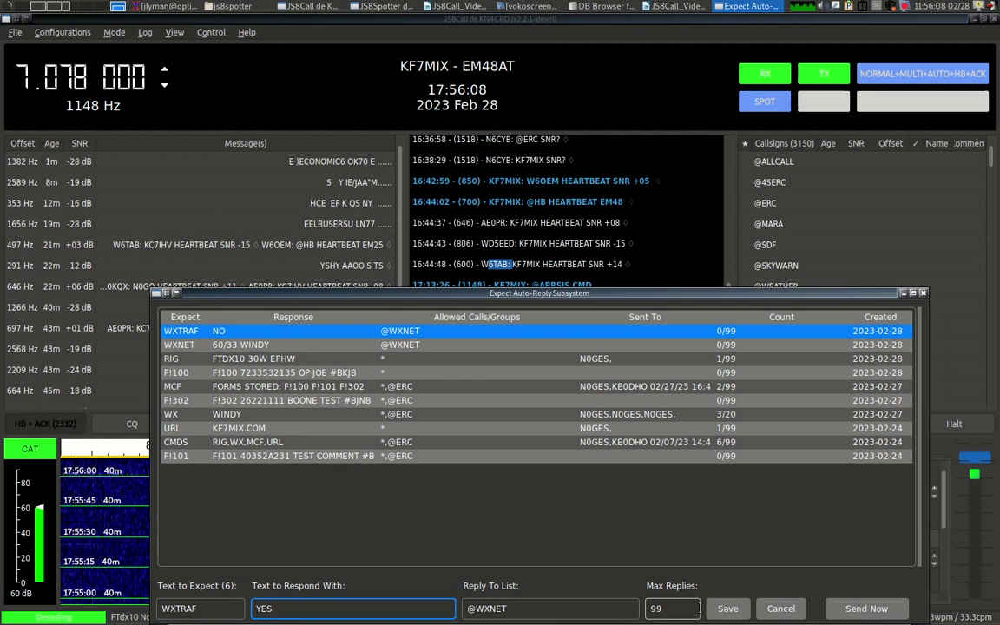
pyautogui.click(727, 607)
# Start a new Expect entry with "TRAF" as the text to expect and "storm damage friday" as the response.
pyautogui.click(208, 605)
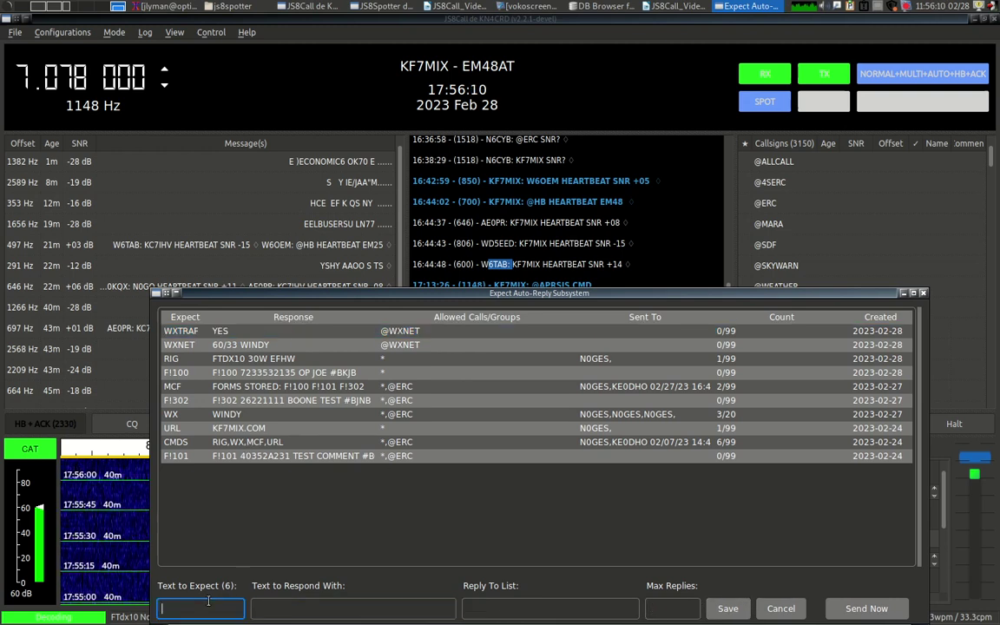
pyautogui.write('TRAF')
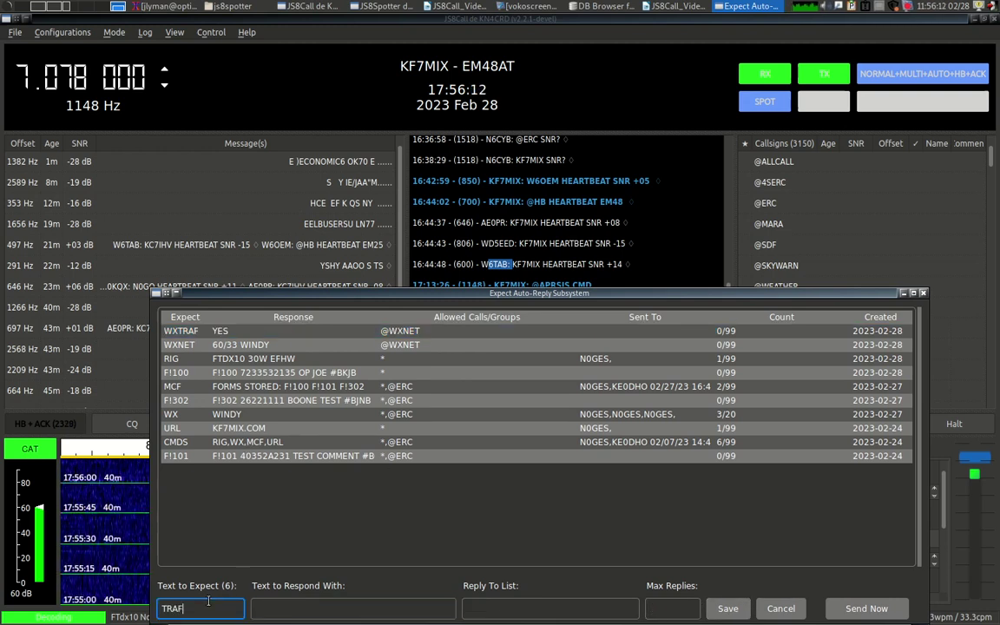
pyautogui.click(308, 612)
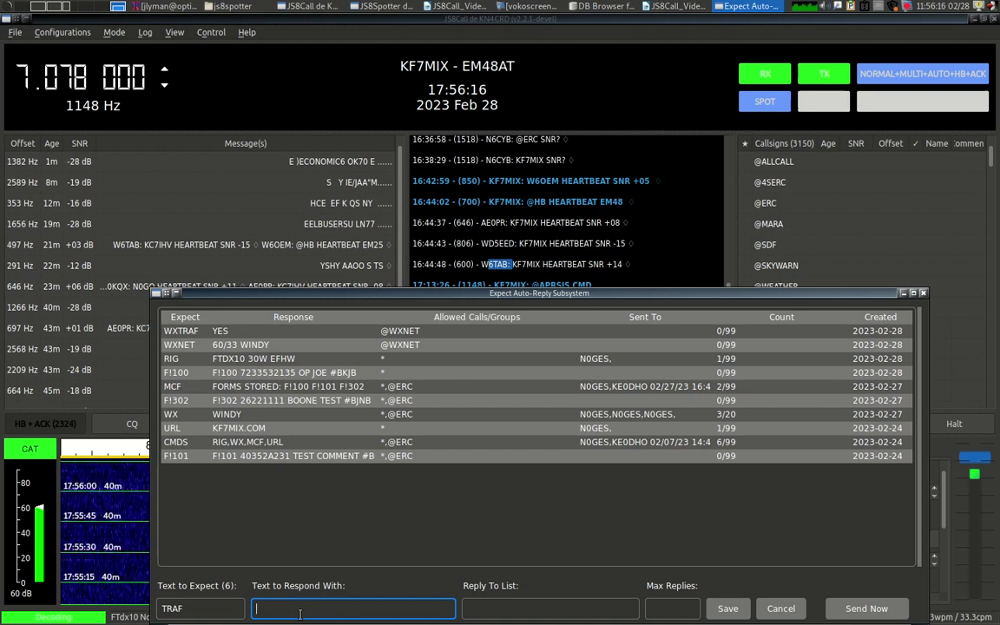
pyautogui.hotkey('shift', 'Tab')
pyautogui.click(299, 611)
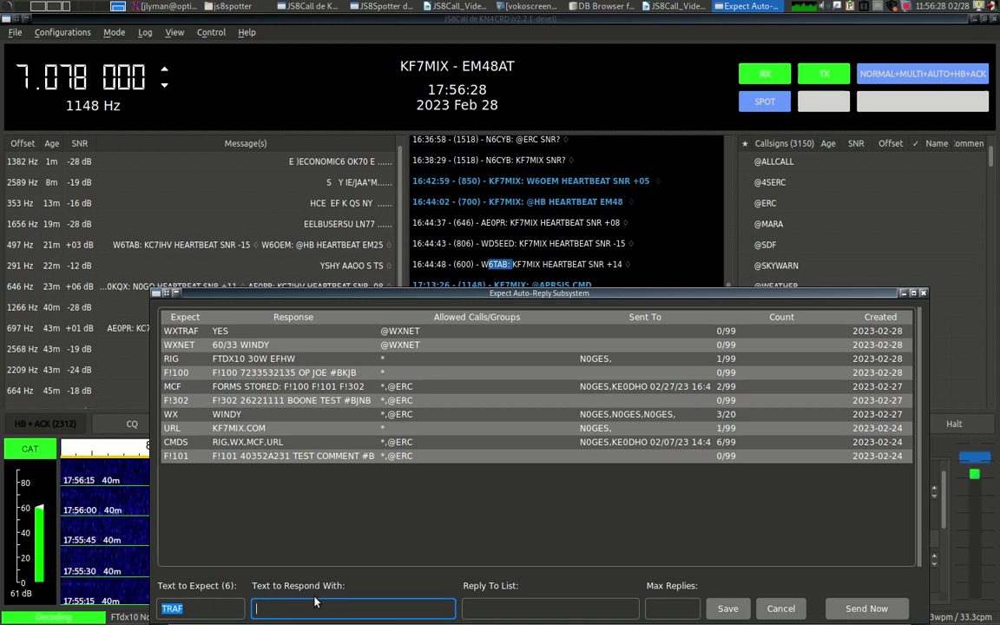
pyautogui.write('torm samage')
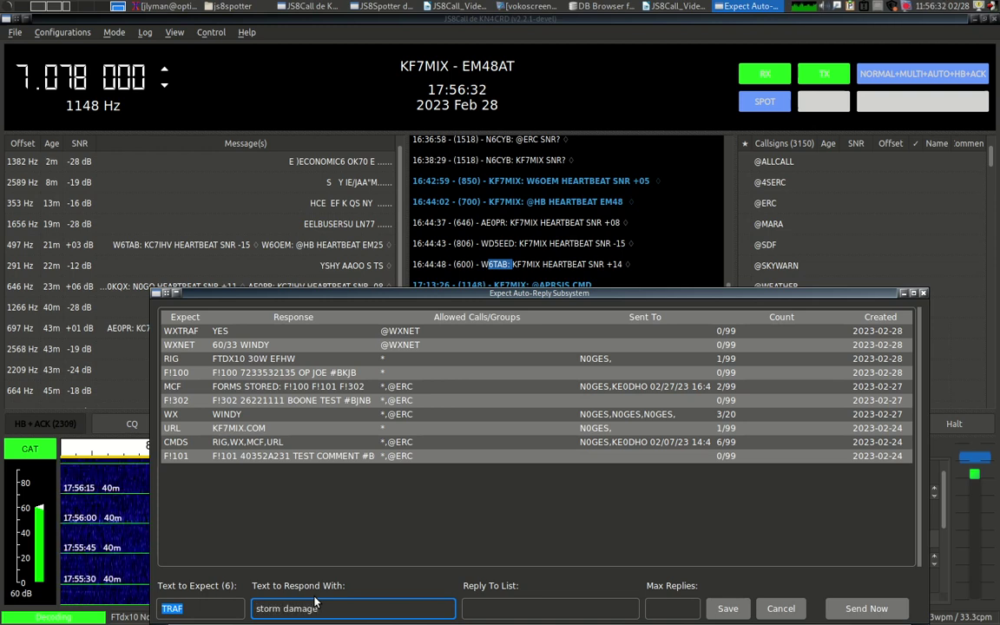
pyautogui.write(' friday')
pyautogui.click(505, 607)
pyautogui.write('@wxnet')
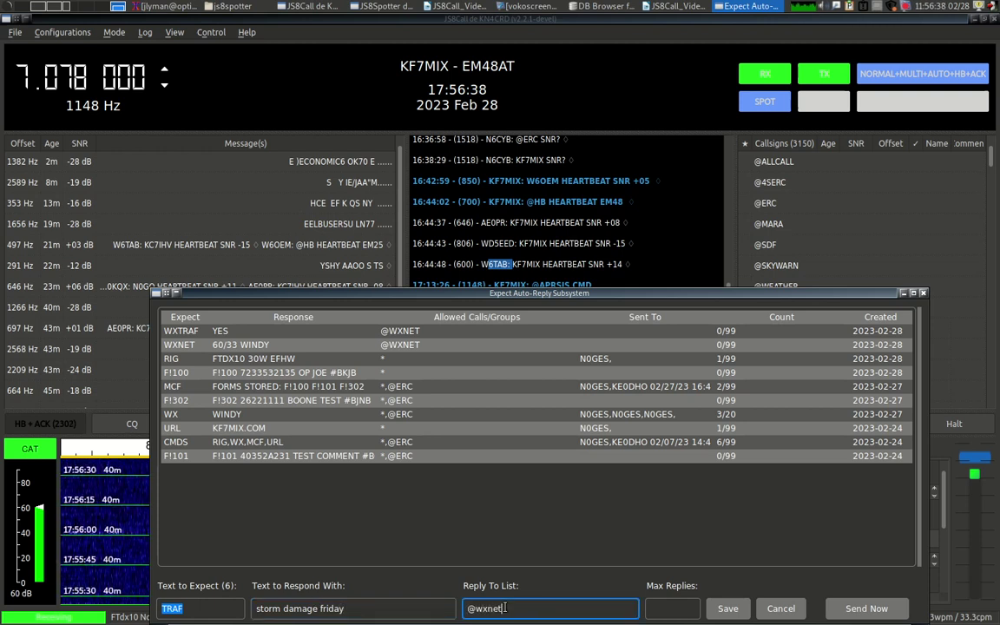
pyautogui.click(653, 610)
pyautogui.write('99')
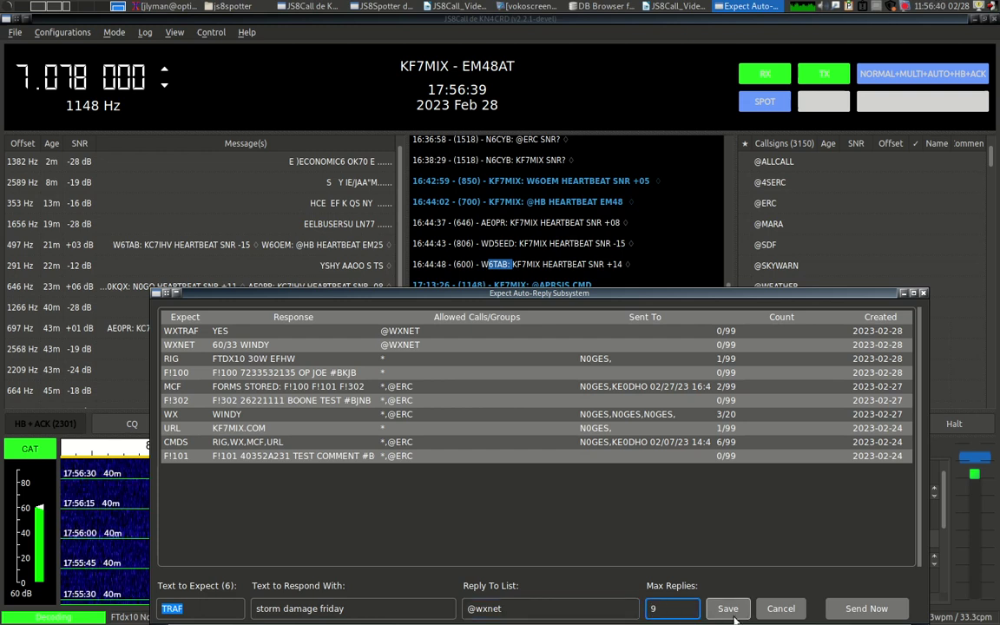
pyautogui.click(727, 608)
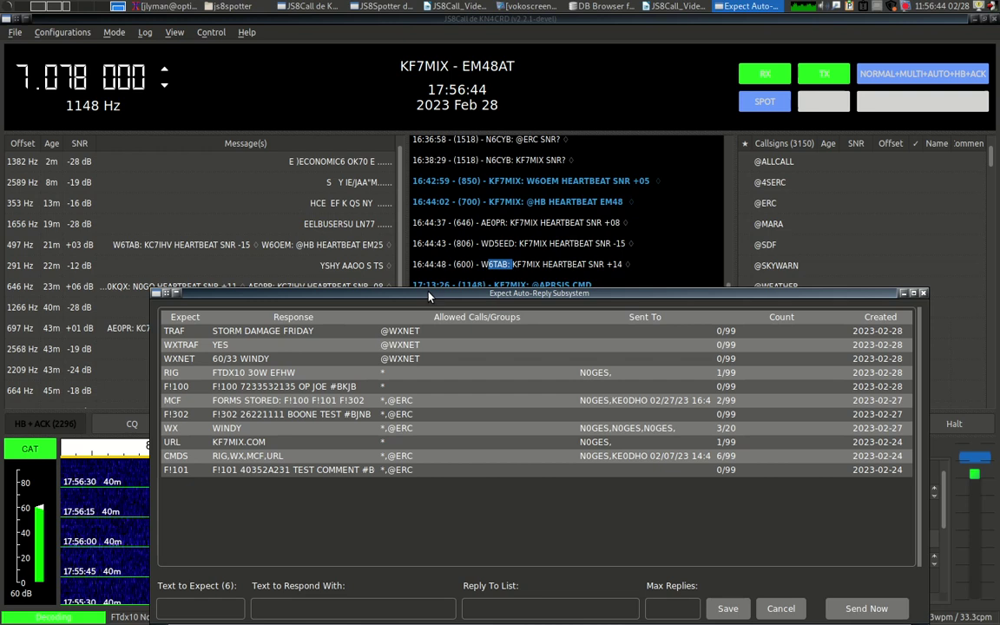
# Uncover JS8Call's outgoing message and rewrite it as the direct query "KF7MIX E? TRAF".
pyautogui.moveTo(427, 293); pyautogui.dragTo(427, 401)
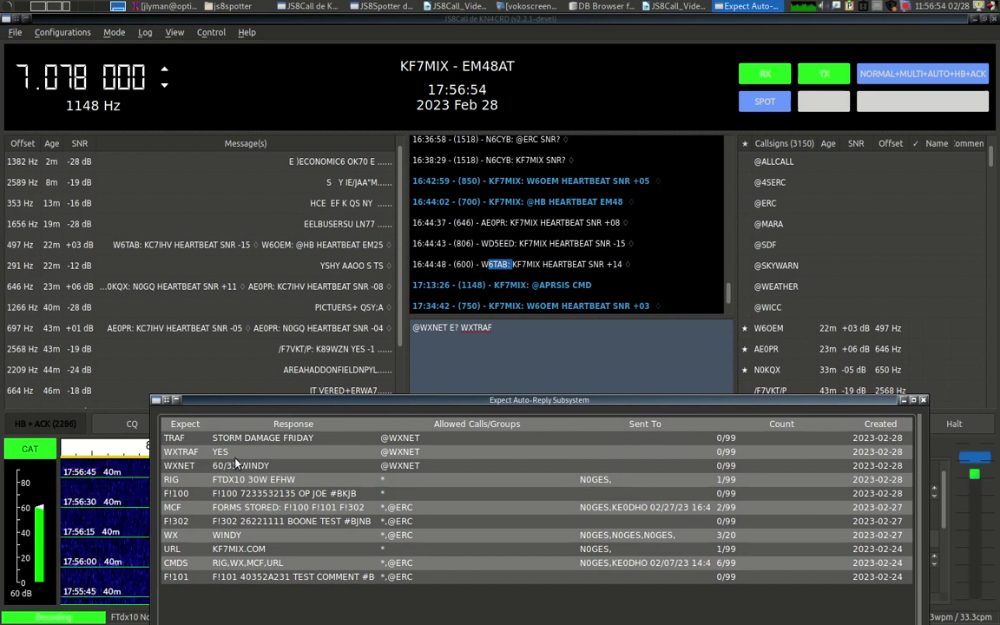
pyautogui.click(460, 327)
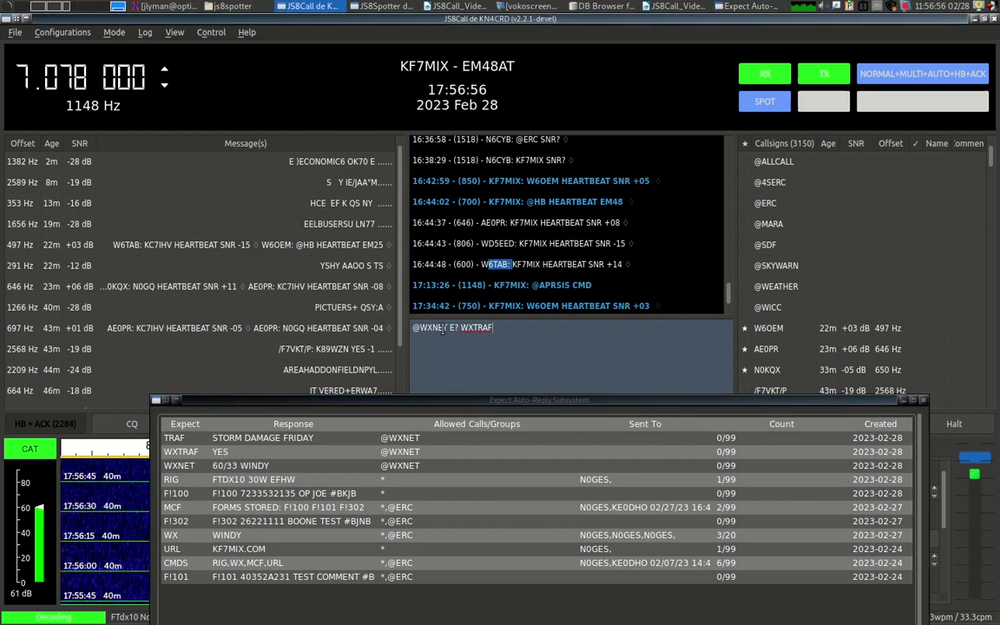
pyautogui.doubleClick(448, 327)
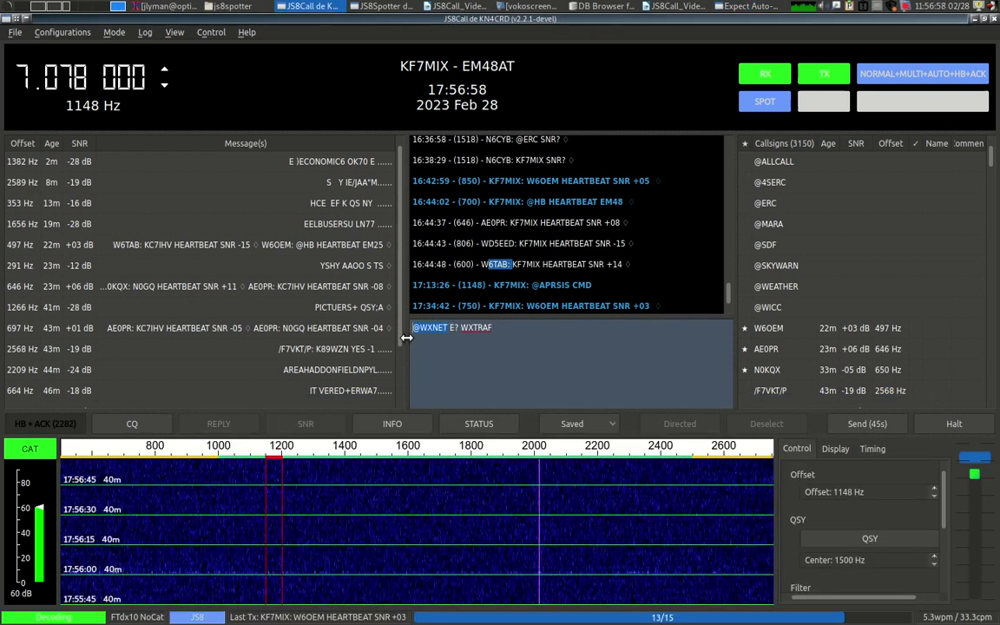
pyautogui.write('KF7')
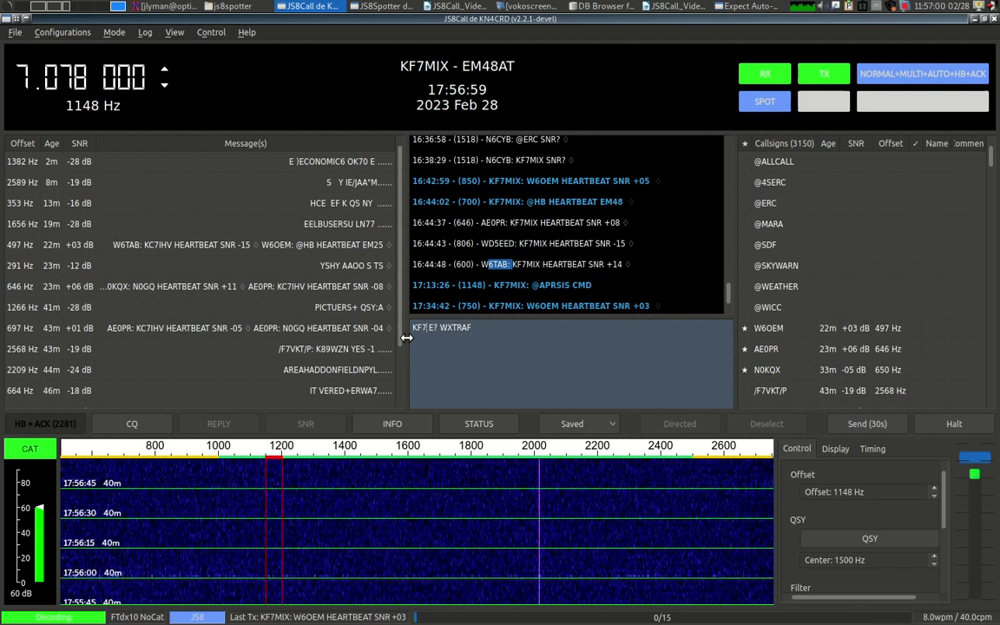
pyautogui.write('MIX')
pyautogui.press('End')
pyautogui.press('BackSpace')
pyautogui.press('BackSpace')
pyautogui.press('BackSpace')
pyautogui.press('BackSpace')
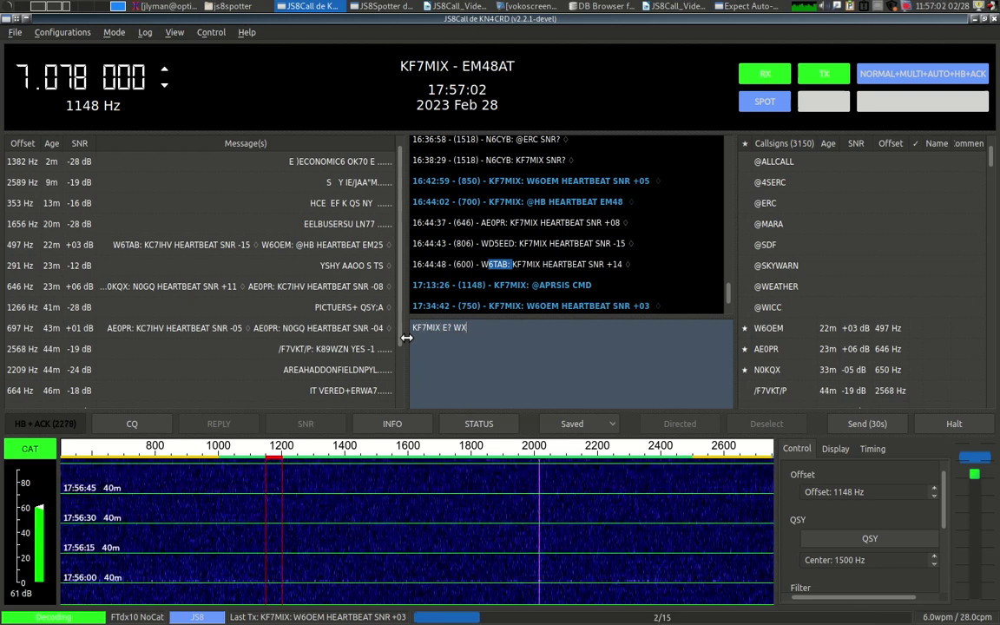
pyautogui.press('BackSpace')
pyautogui.press('BackSpace')
pyautogui.press('BackSpace')
pyautogui.write('TRAF')
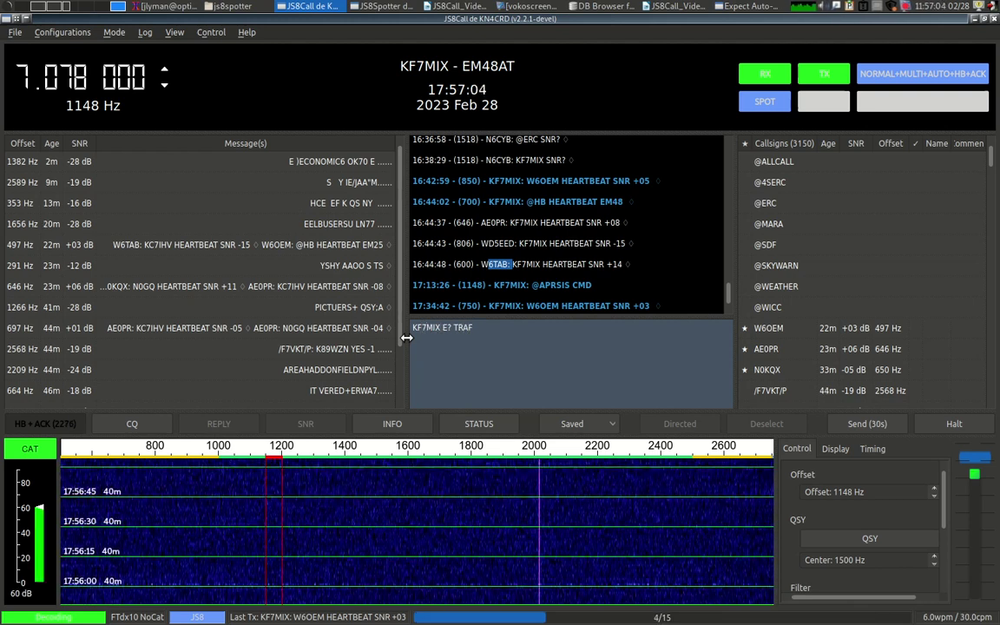
# Remove the TRAF, WXTRAF and WXNET entries from the Expect Auto-Reply Subsystem, confirming each removal.
pyautogui.hotkey('alt', 'Tab')
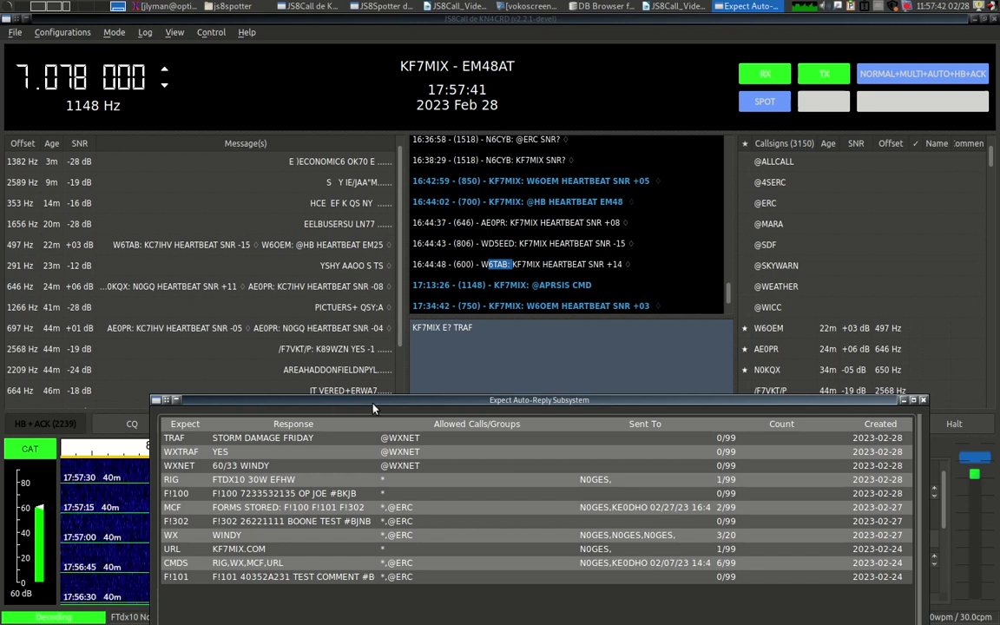
pyautogui.moveTo(373, 408); pyautogui.dragTo(360, 234)
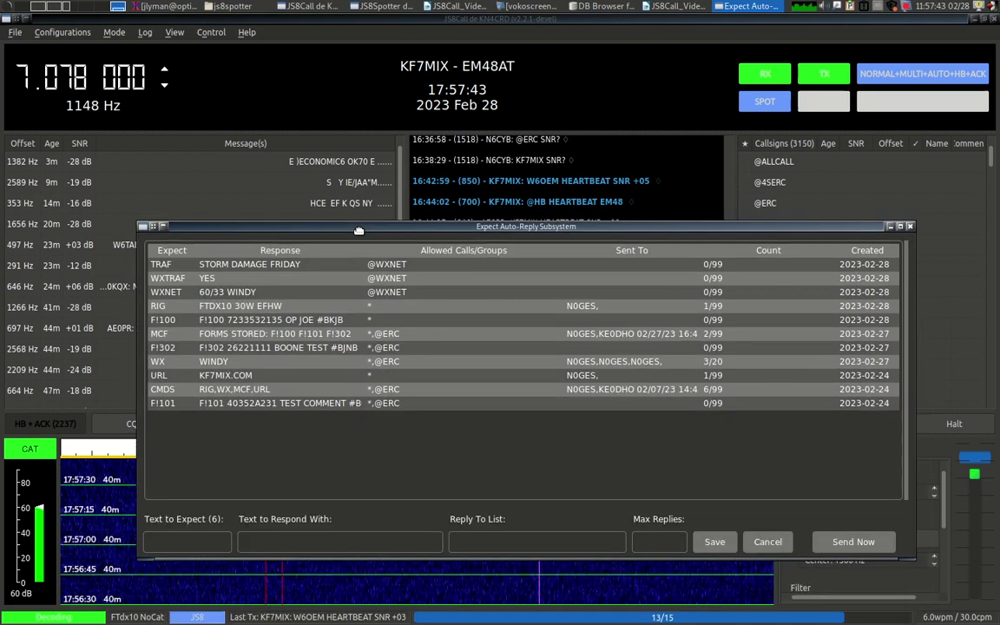
pyautogui.click(171, 265)
pyautogui.press('Delete')
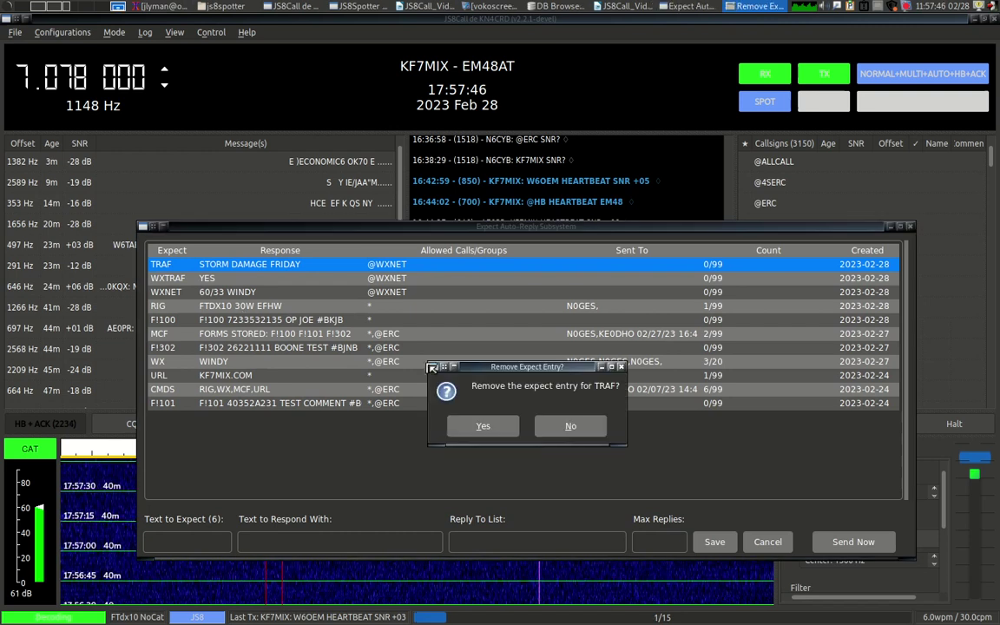
pyautogui.press('Return')
pyautogui.click(166, 264)
pyautogui.press('Delete')
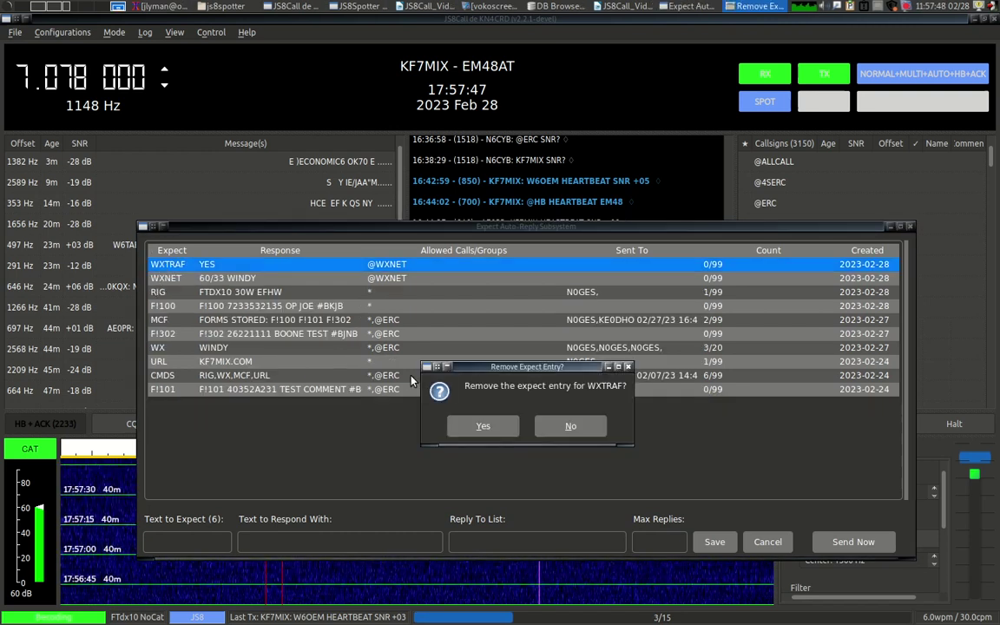
pyautogui.click(445, 384)
pyautogui.click(184, 264)
pyautogui.press('Delete')
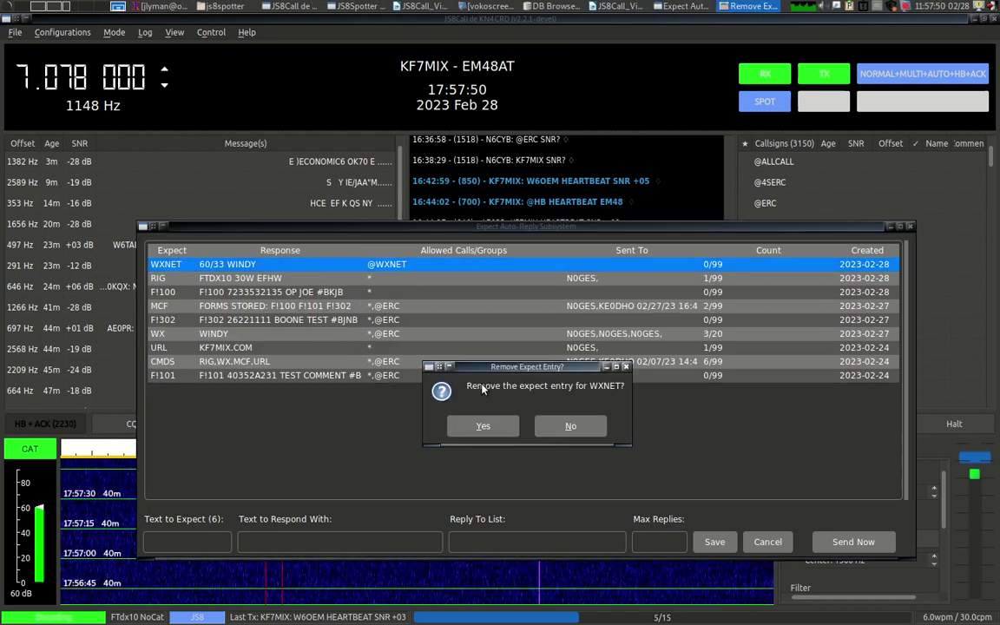
pyautogui.click(499, 431)
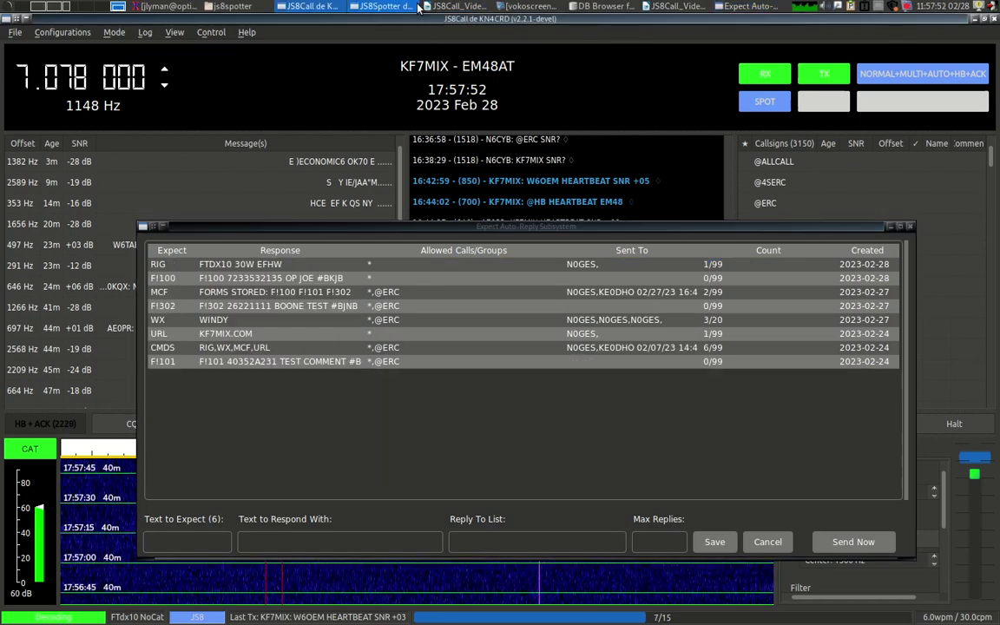
# Switch to the JS8Call_Video5.odt outline in LibreOffice Writer.
pyautogui.click(433, 5)
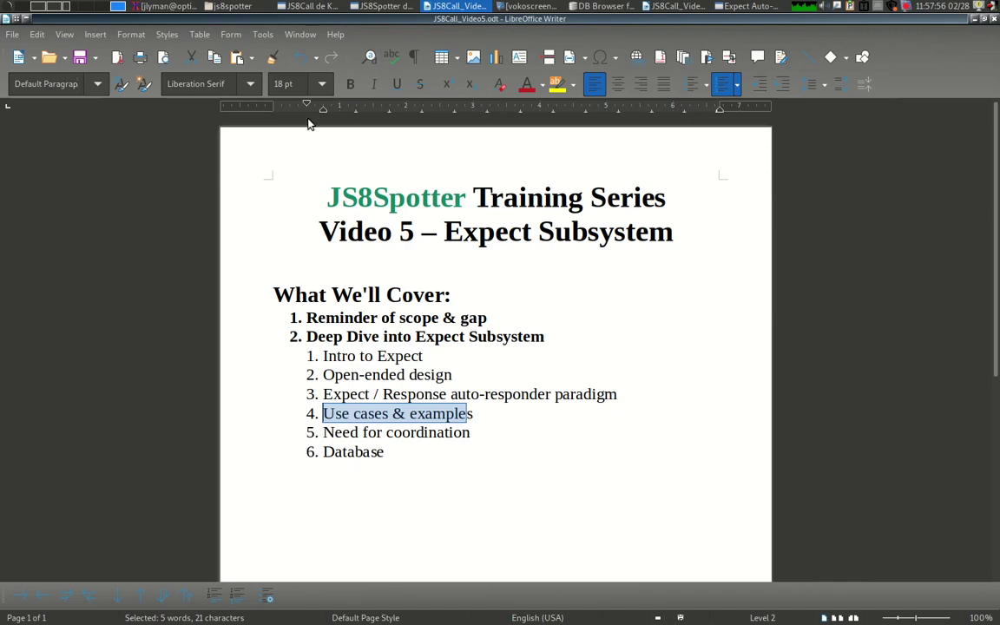
# Switch back to JS8Spotter's Expect Auto-Reply Subsystem window and shift it slightly over the main window.
pyautogui.click(340, 6)
pyautogui.click(357, 6)
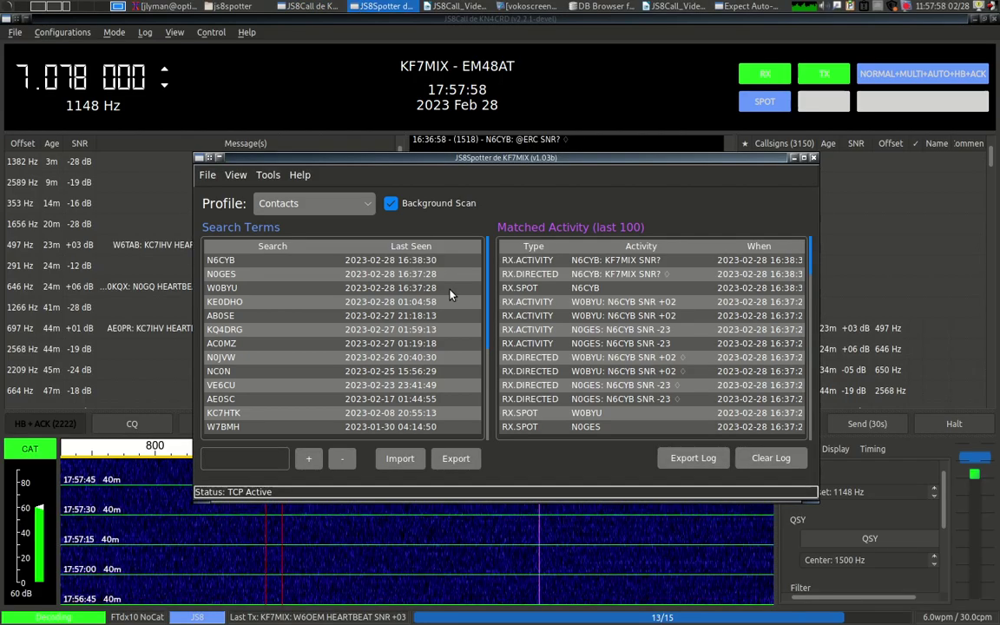
pyautogui.click(753, 6)
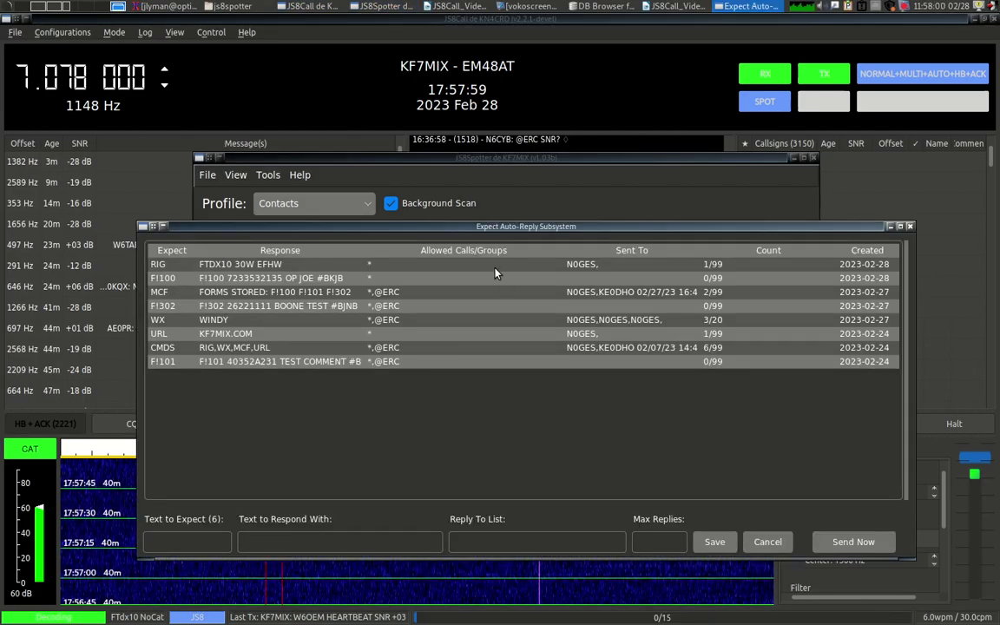
pyautogui.moveTo(468, 227); pyautogui.dragTo(429, 224)
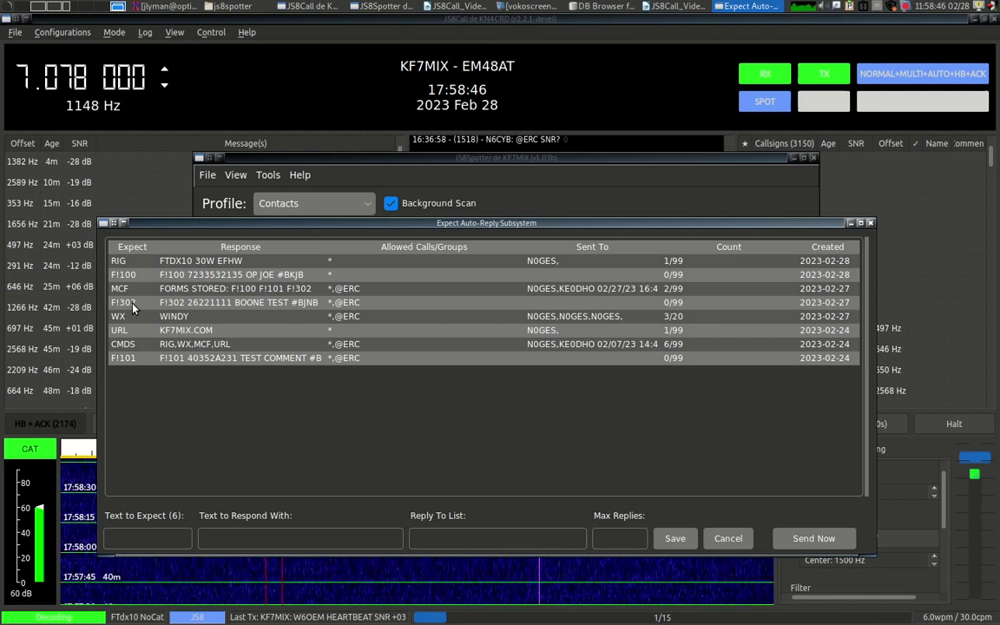
pyautogui.click(158, 538)
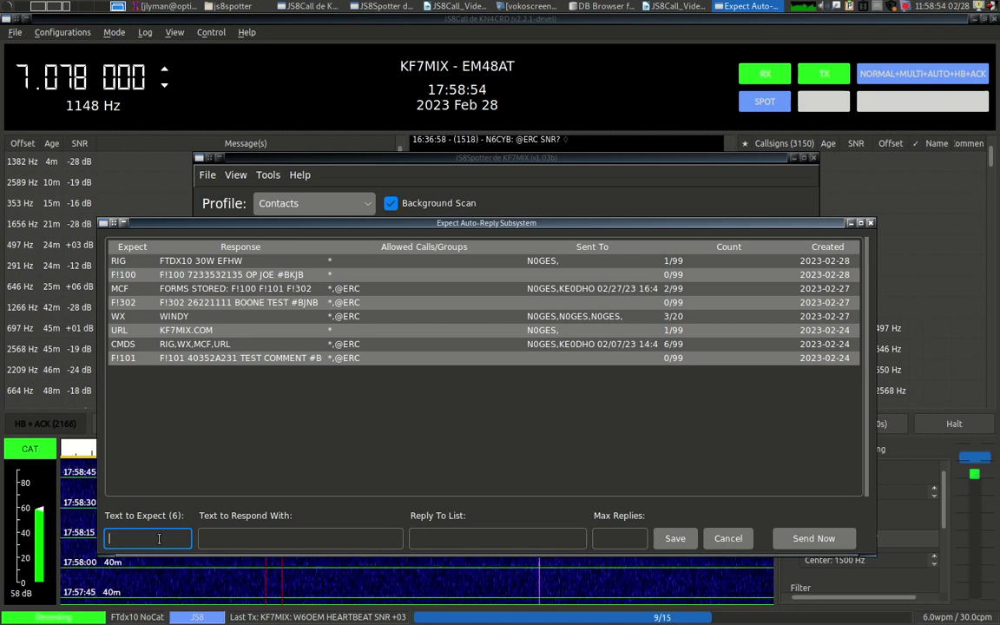
pyautogui.click(433, 545)
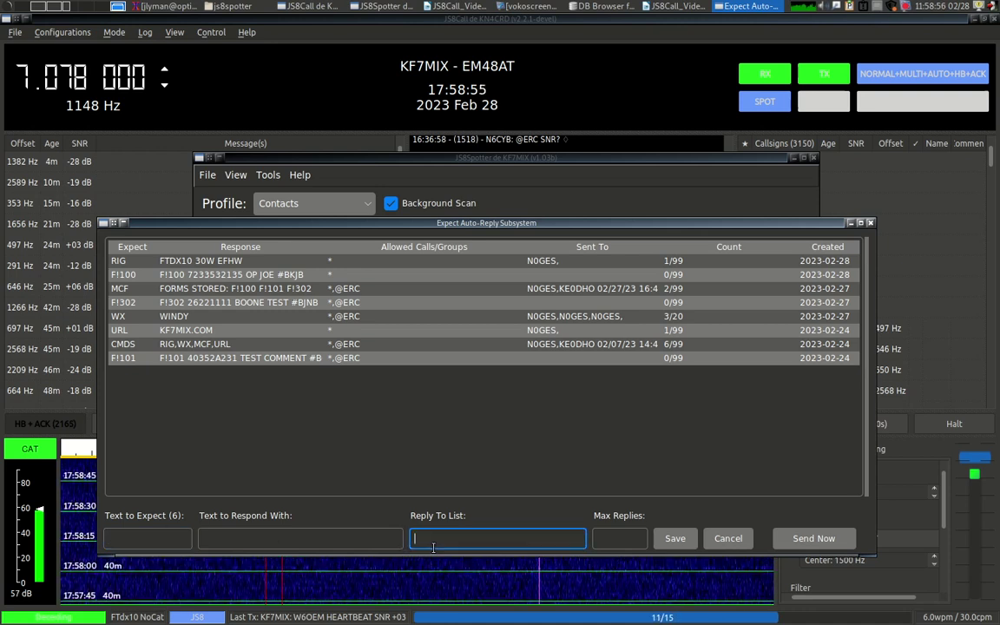
pyautogui.write('KE0DHO')
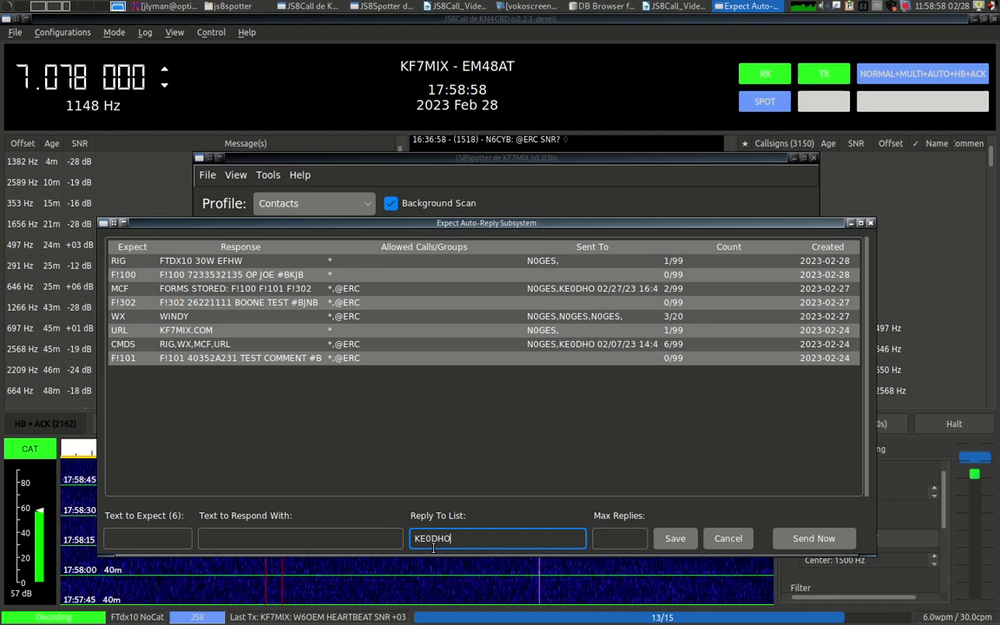
pyautogui.click(144, 539)
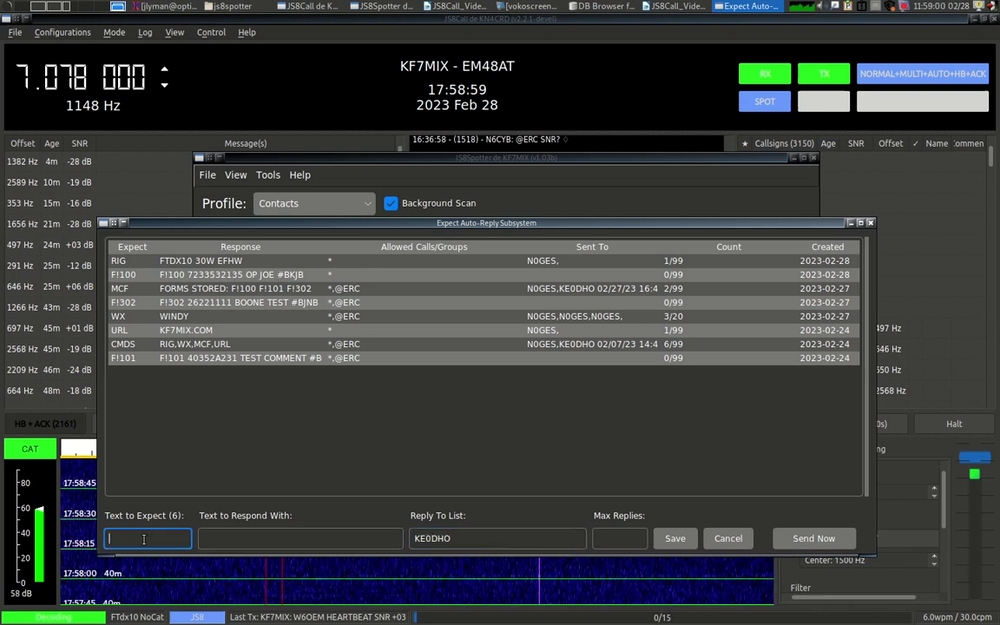
pyautogui.write('move')
pyautogui.click(251, 544)
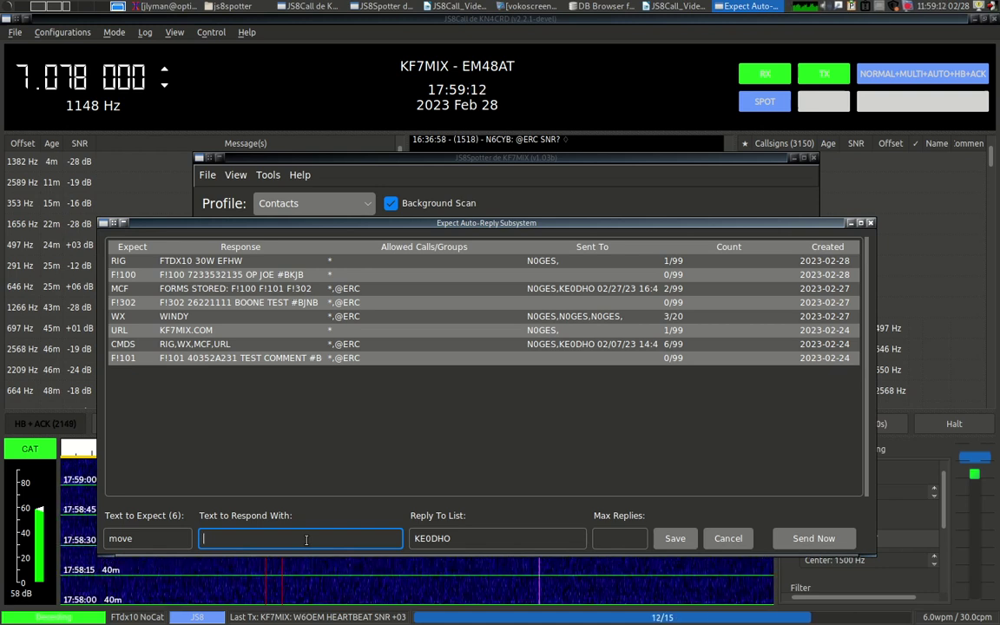
pyautogui.write('M')
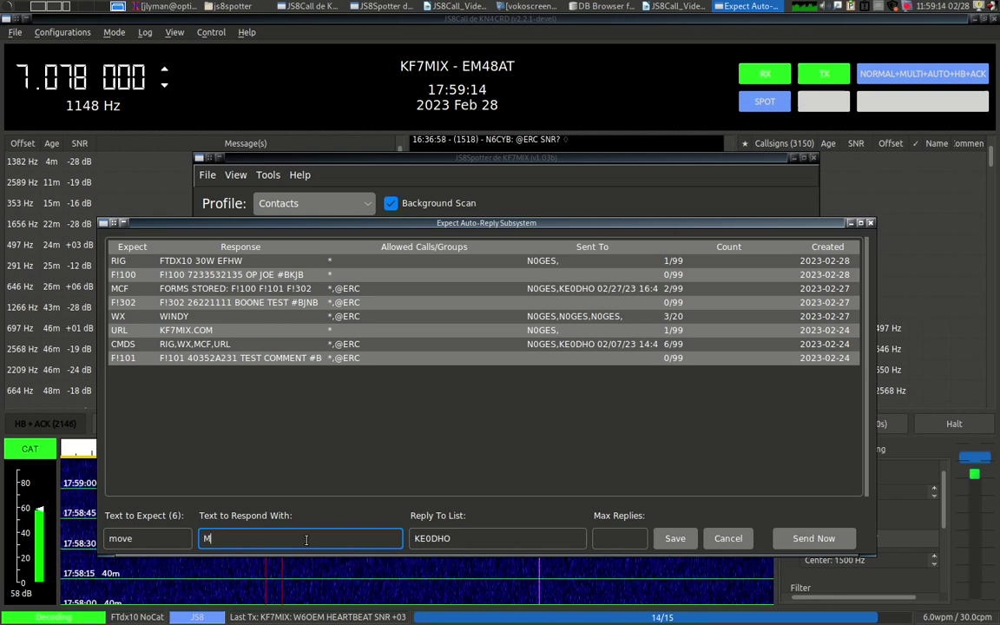
pyautogui.write('OVE HERE')
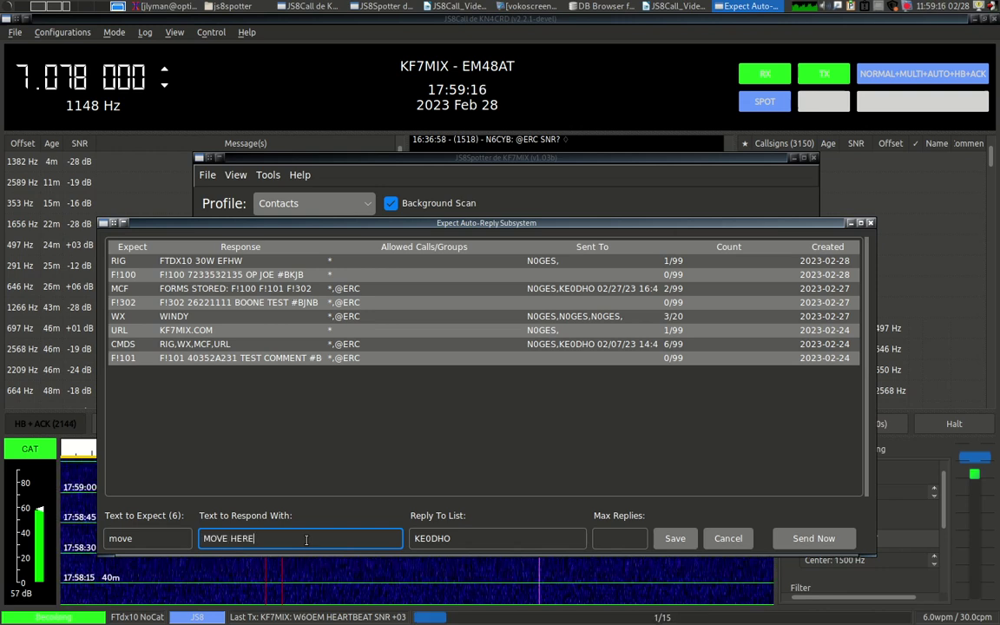
pyautogui.click(622, 535)
pyautogui.write('12')
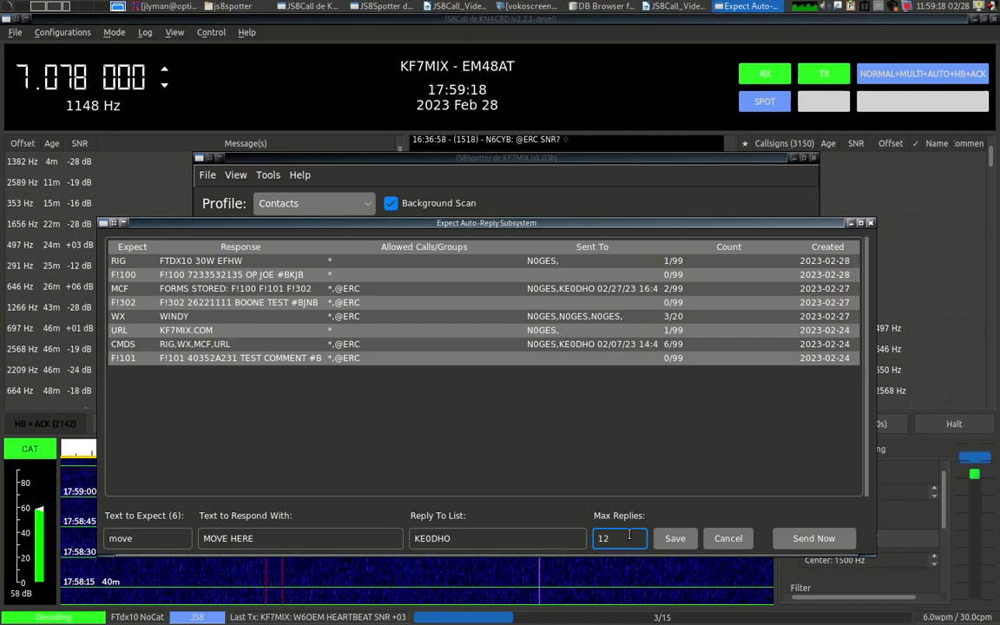
pyautogui.click(674, 538)
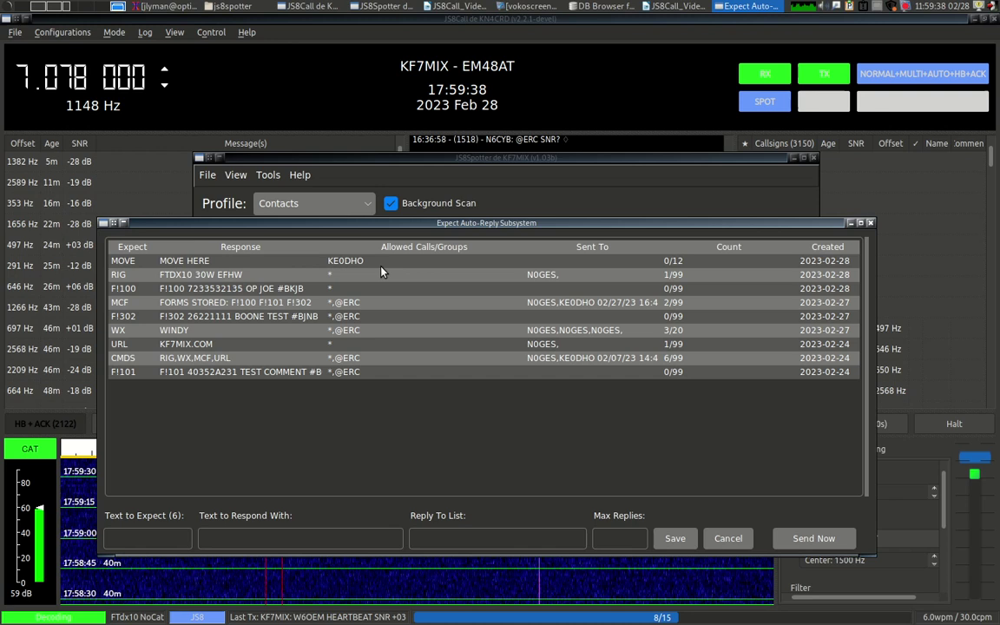
pyautogui.click(492, 73)
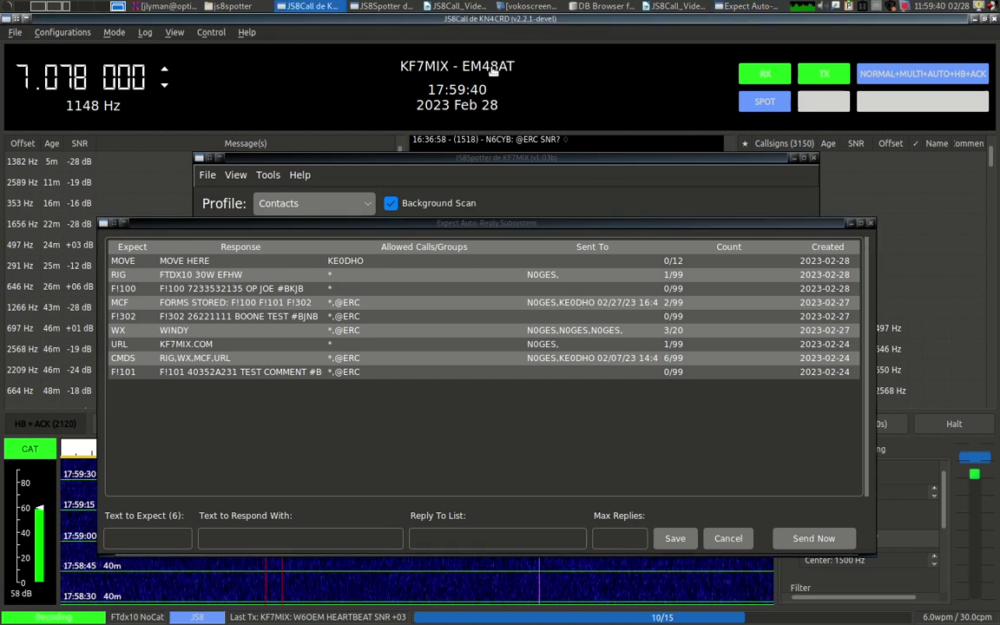
pyautogui.click(339, 338)
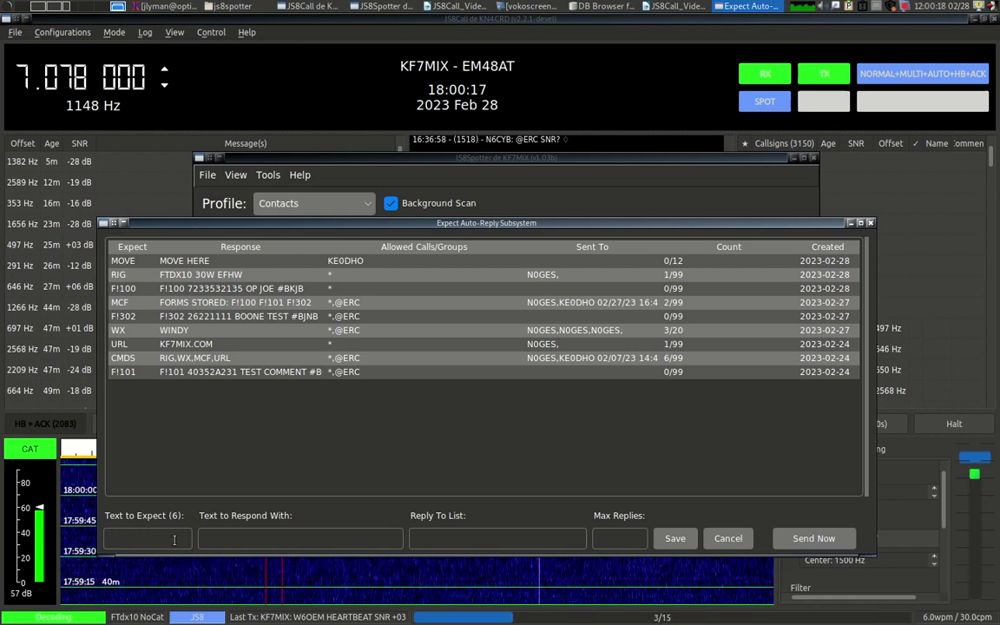
pyautogui.click(137, 538)
pyautogui.write('move')
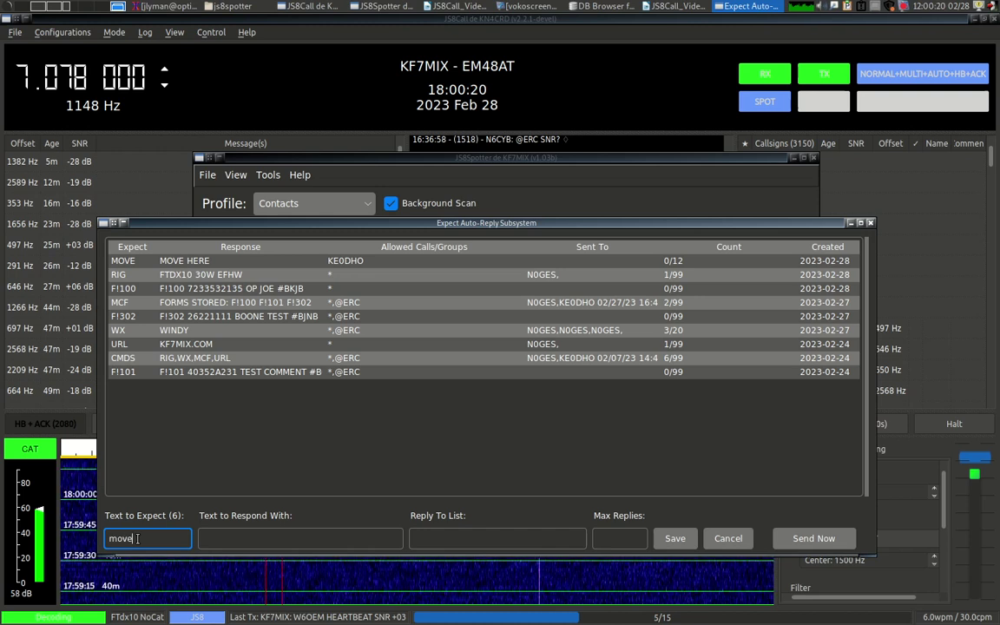
pyautogui.press('BackSpace')
pyautogui.press('BackSpace')
pyautogui.press('BackSpace')
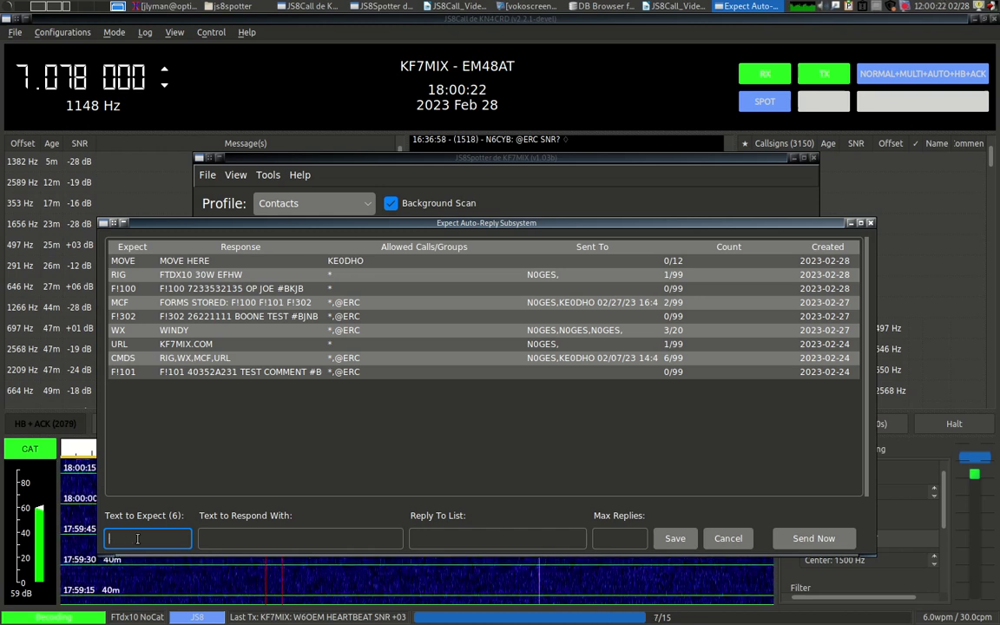
# Load the MOVE entry, replace its expected text with G1, and save it as an additional entry.
pyautogui.click(132, 260)
pyautogui.doubleClick(152, 538)
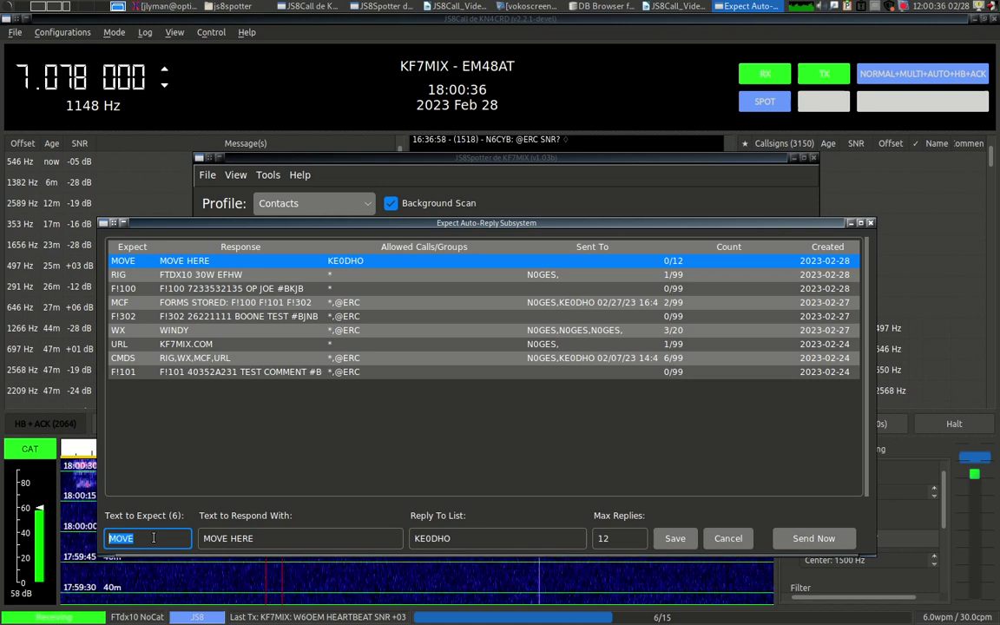
pyautogui.write('G1')
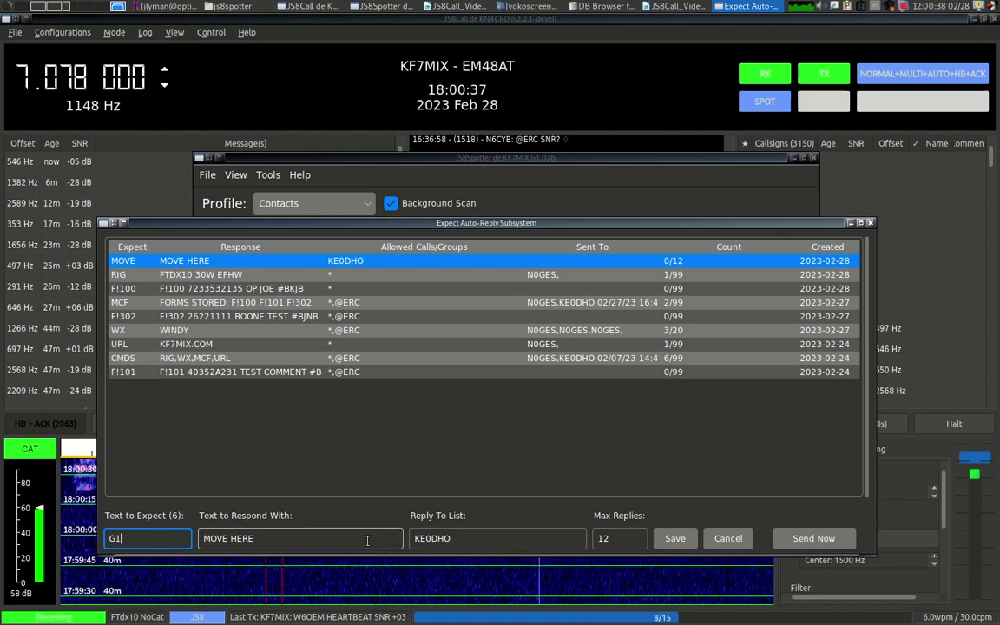
pyautogui.click(686, 543)
# Add an Expect entry G2 that responds "MOVE HERE" to N0GES with a maximum of 99 replies, and save it.
pyautogui.click(153, 538)
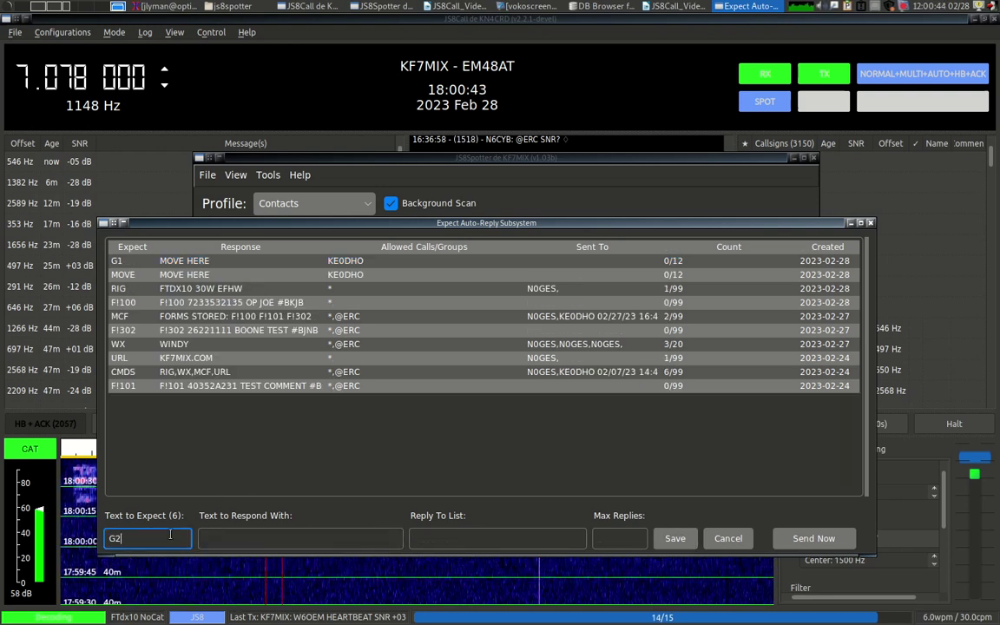
pyautogui.click(258, 541)
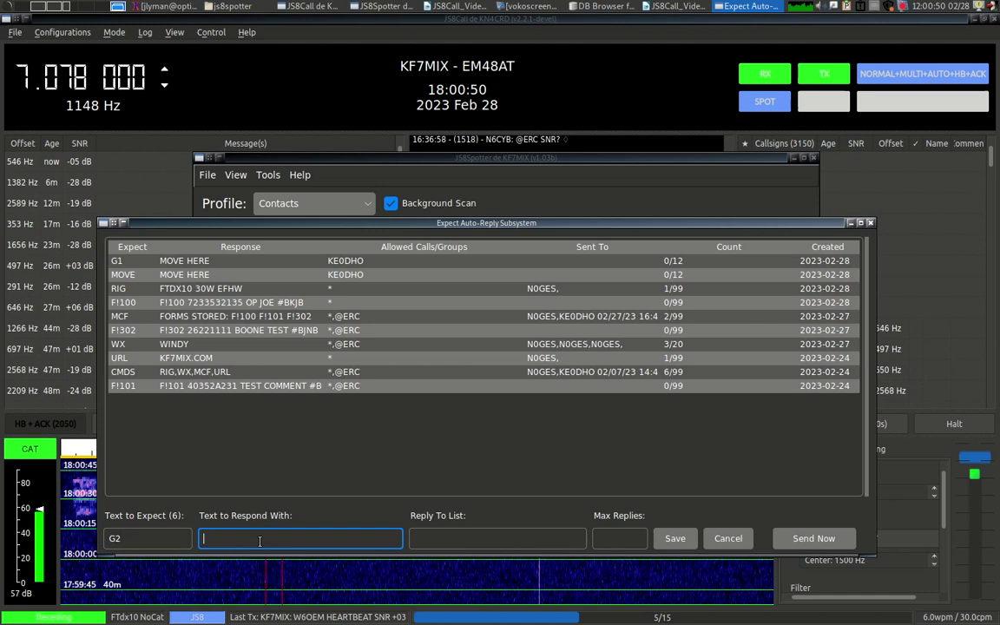
pyautogui.write('MOVE HERE')
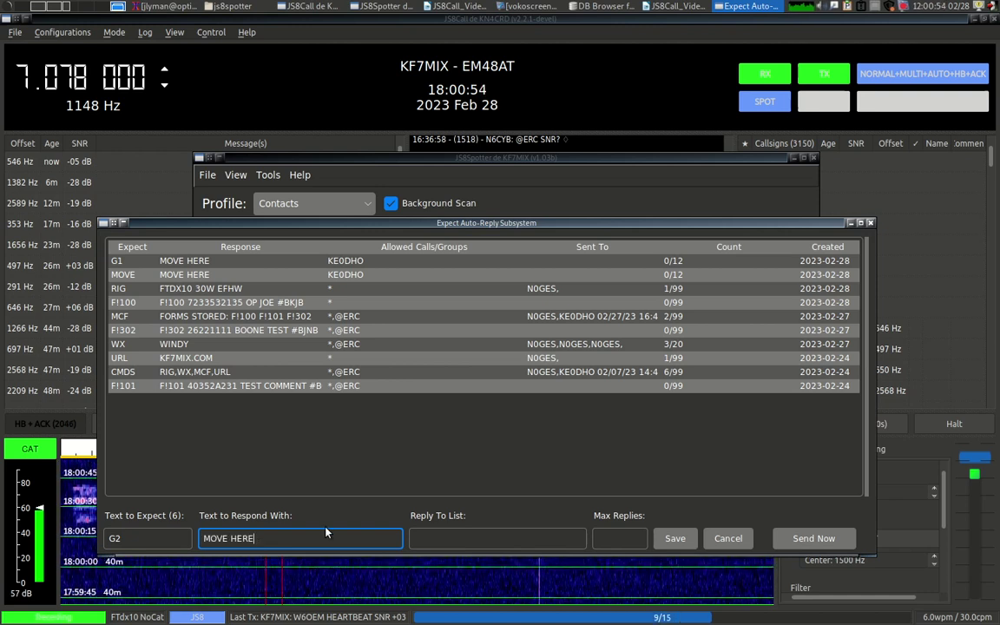
pyautogui.click(441, 538)
pyautogui.write('N0GES')
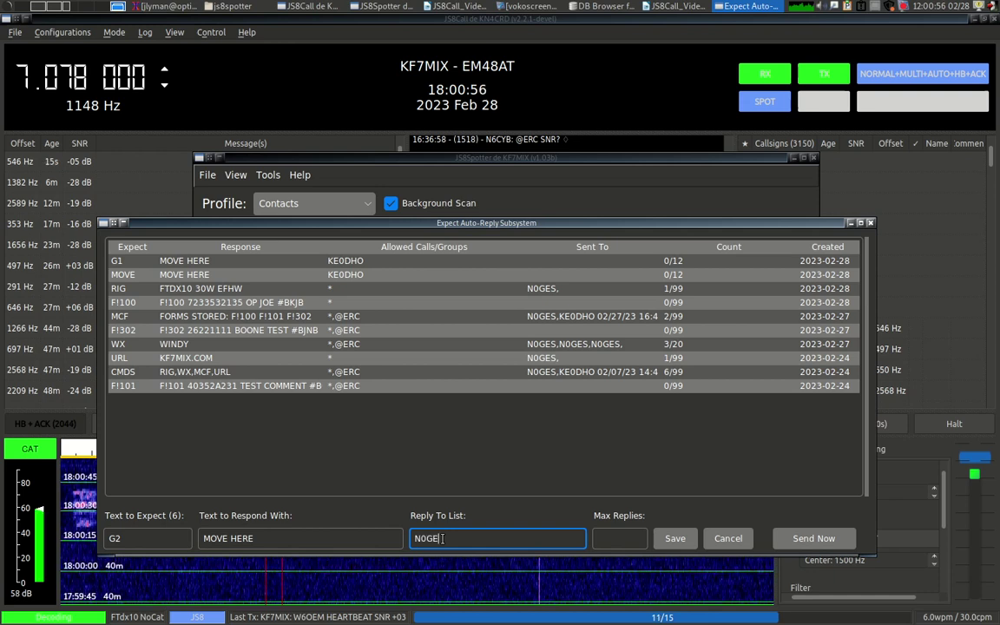
pyautogui.click(632, 536)
pyautogui.write('99')
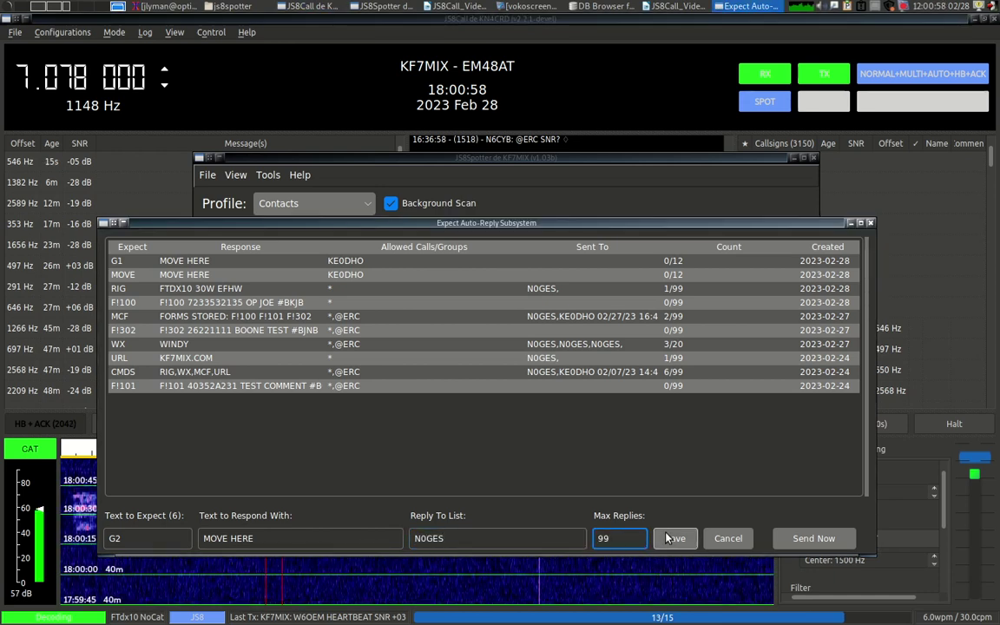
pyautogui.press('Return')
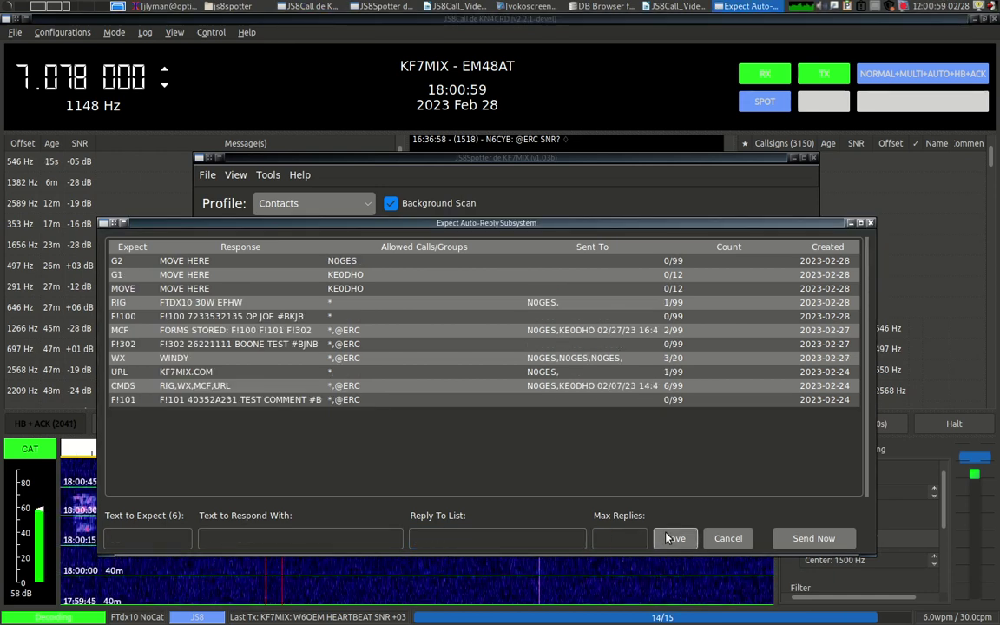
# Remove the G2 and G1 entries from the Expect list, confirming each removal.
pyautogui.click(159, 261)
pyautogui.press('Delete')
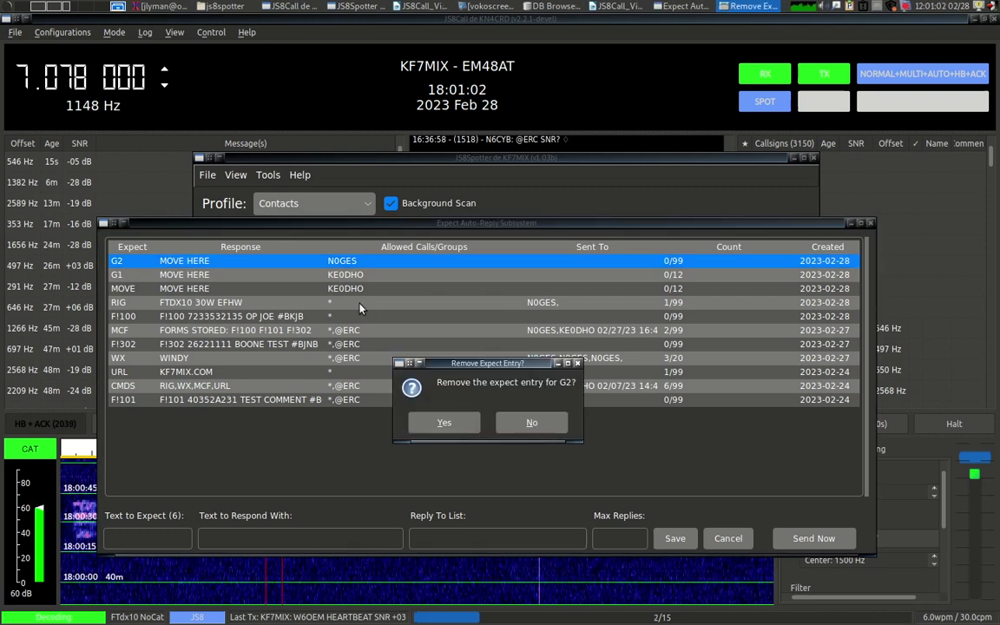
pyautogui.click(442, 431)
pyautogui.click(122, 260)
pyautogui.press('Delete')
pyautogui.click(462, 427)
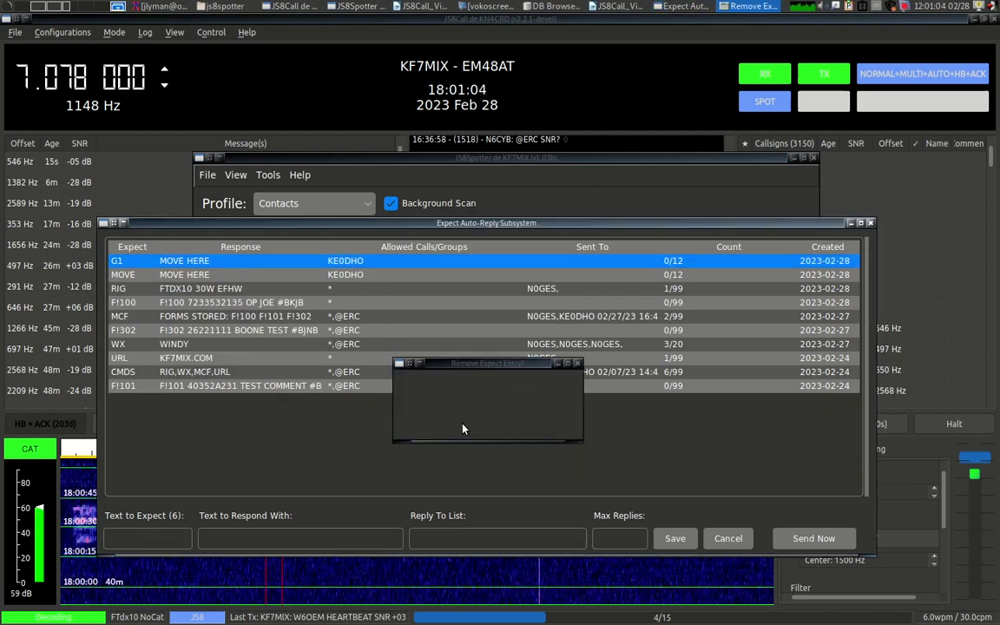
# Begin a new Expect entry with "wxmsg" as the text to expect.
pyautogui.click(147, 538)
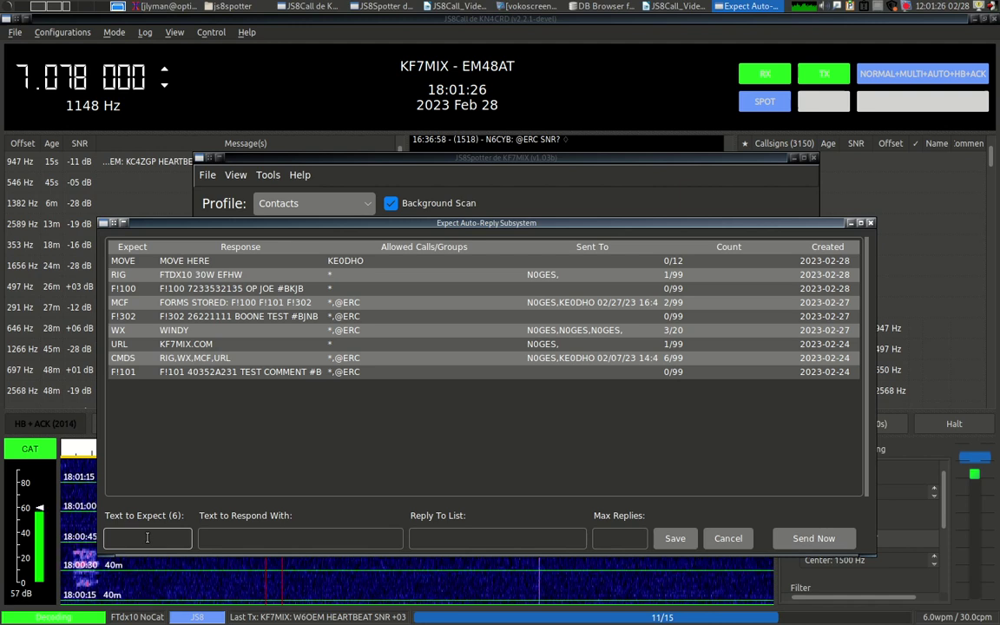
pyautogui.click(147, 538)
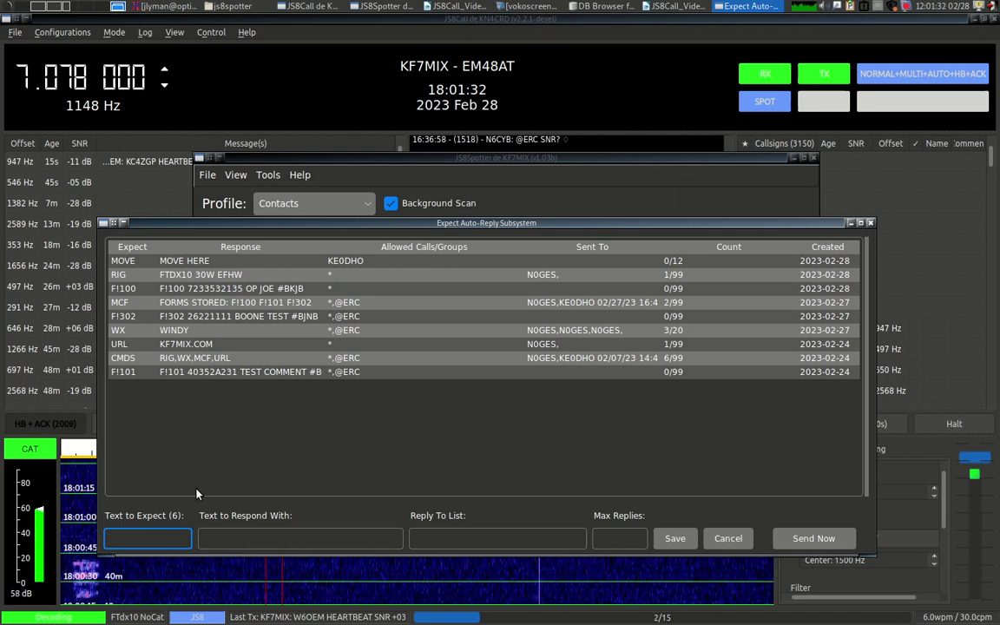
pyautogui.write('wxnetmsg')
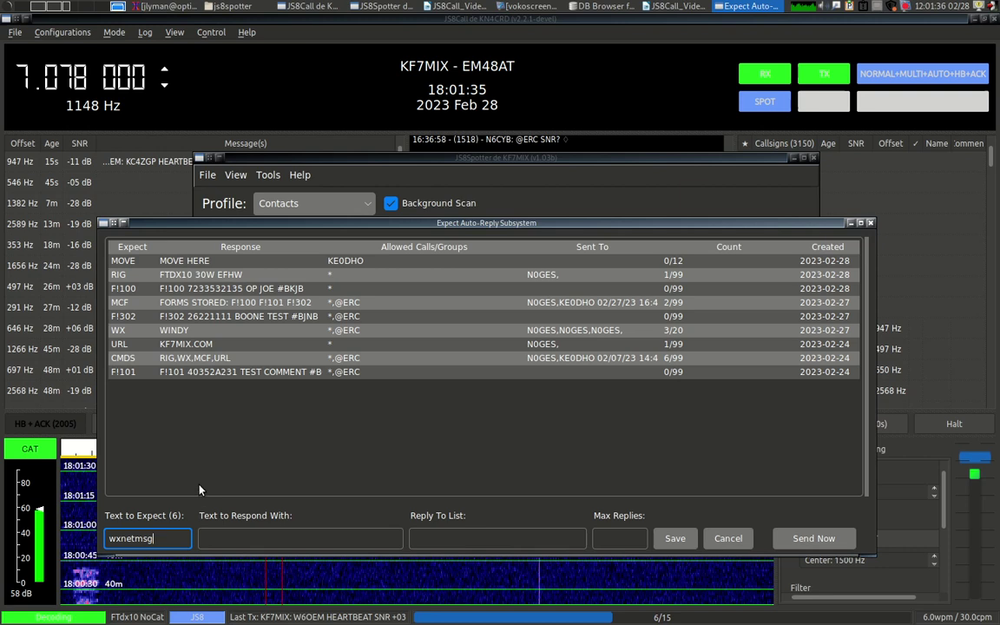
pyautogui.press('BackSpace')
pyautogui.press('BackSpace')
pyautogui.press('BackSpace')
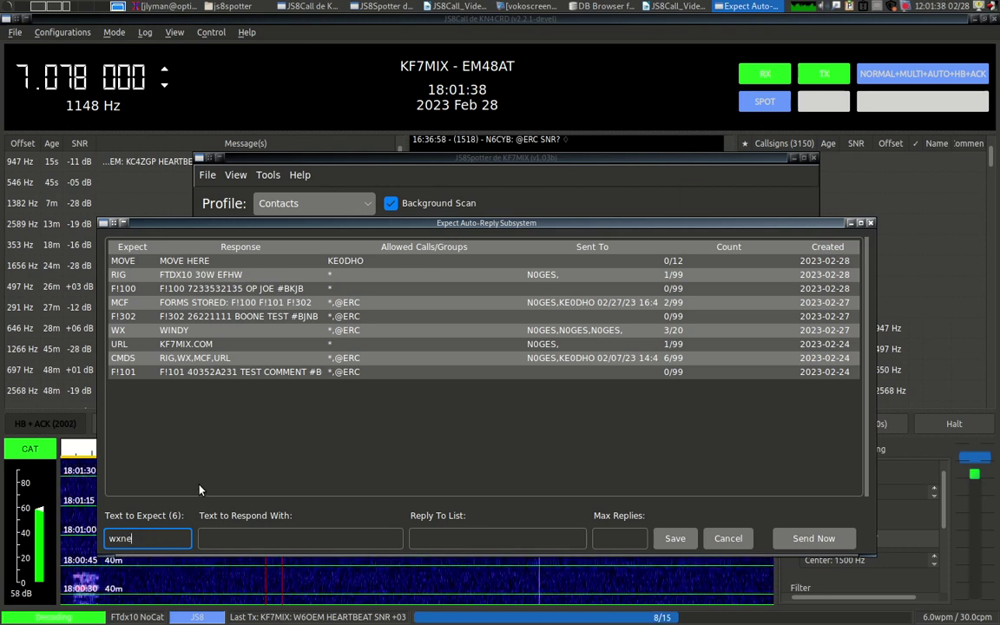
pyautogui.write('msg')
pyautogui.press('Tab')
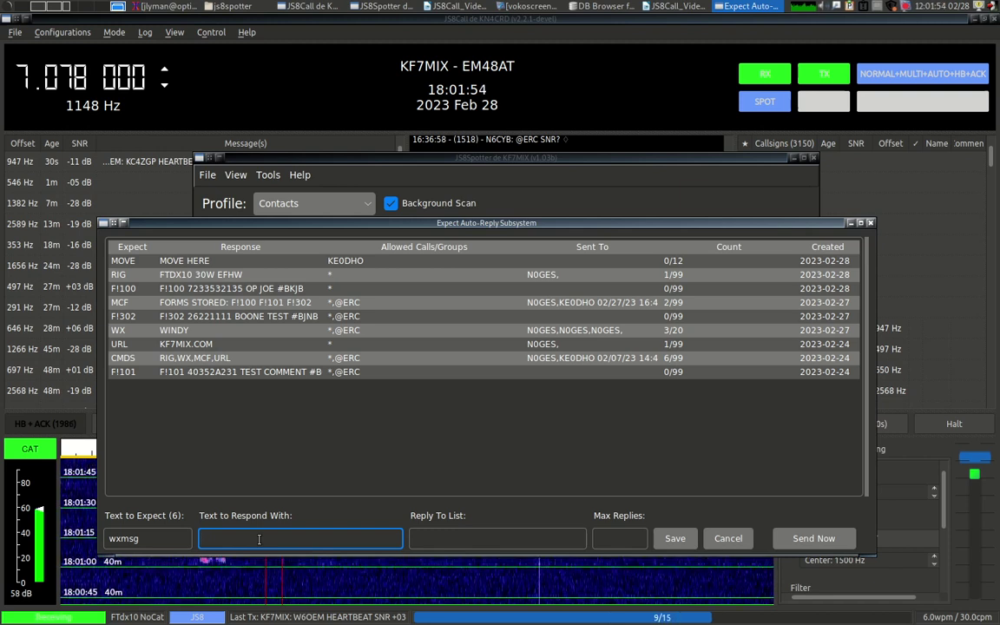
# Enter "will miss net 3/2" as the response text of the new wxmsg Expect entry.
pyautogui.write('will mi')
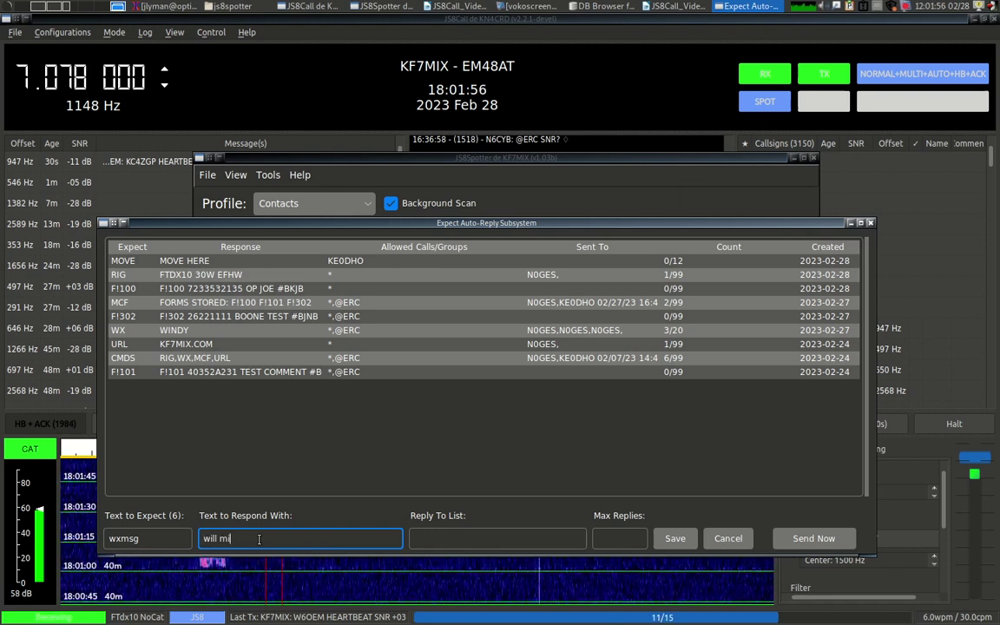
pyautogui.write('ss net ')
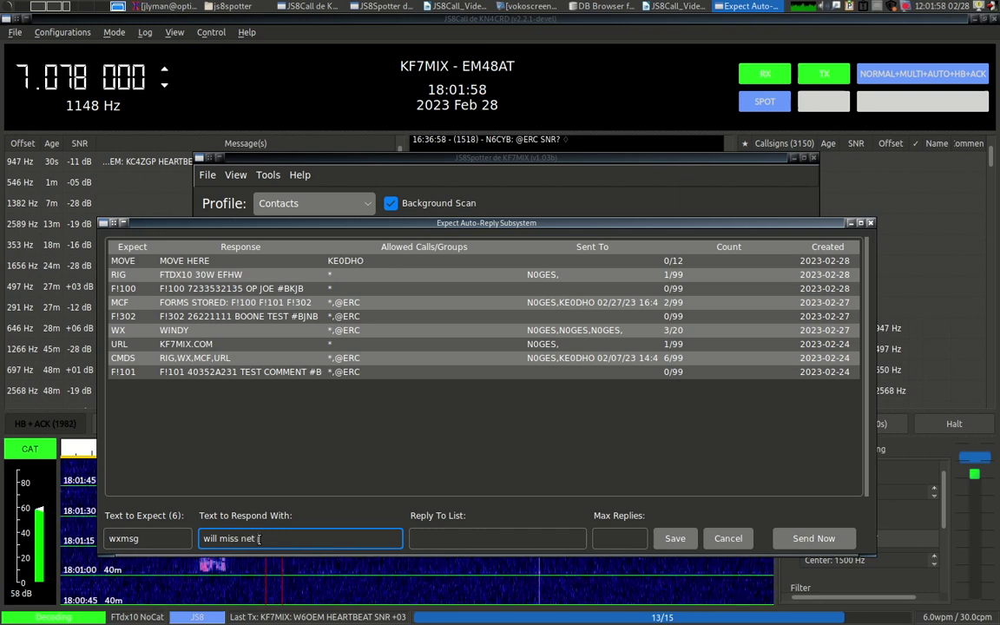
pyautogui.write('next week')
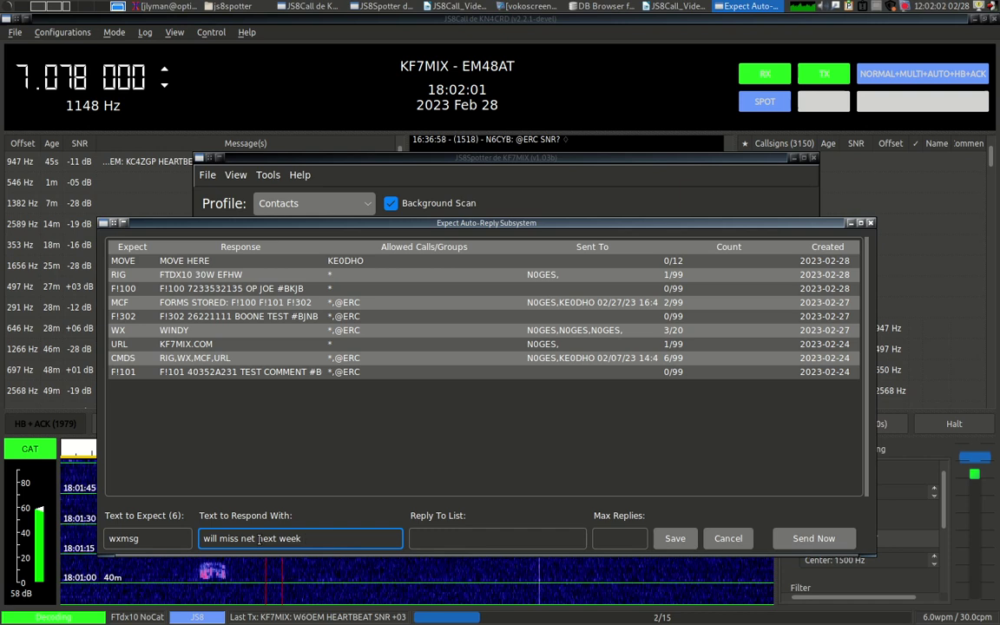
pyautogui.write(' 3/2')
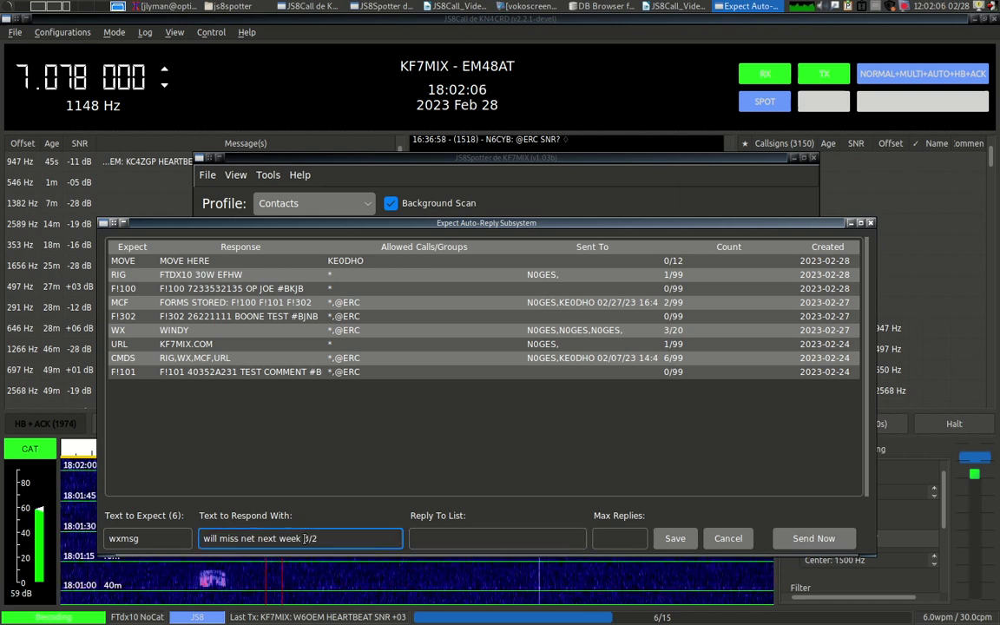
pyautogui.moveTo(304, 538); pyautogui.dragTo(259, 540)
pyautogui.press('BackSpace')
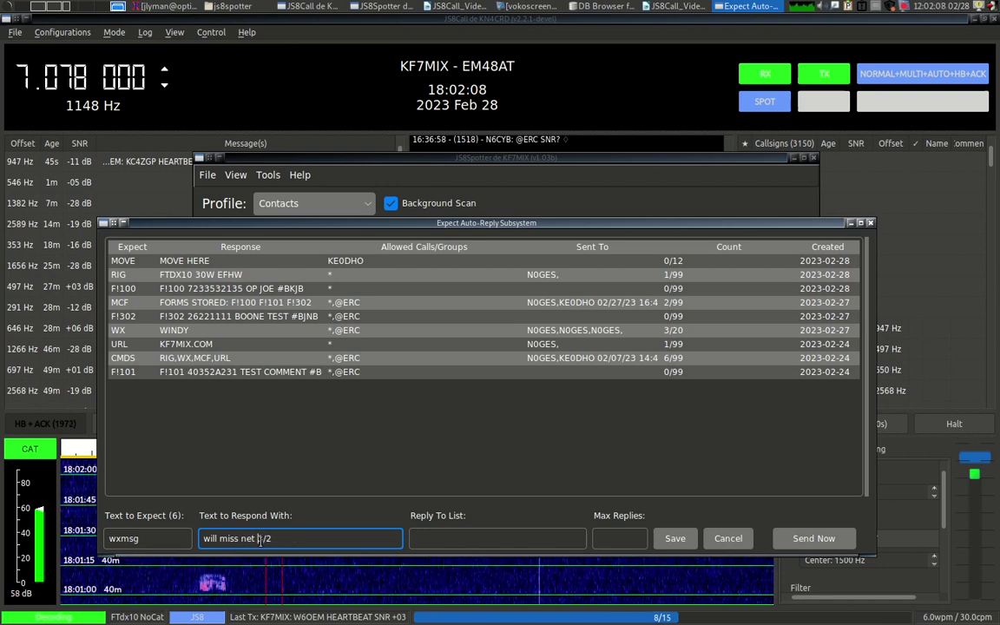
pyautogui.click(515, 538)
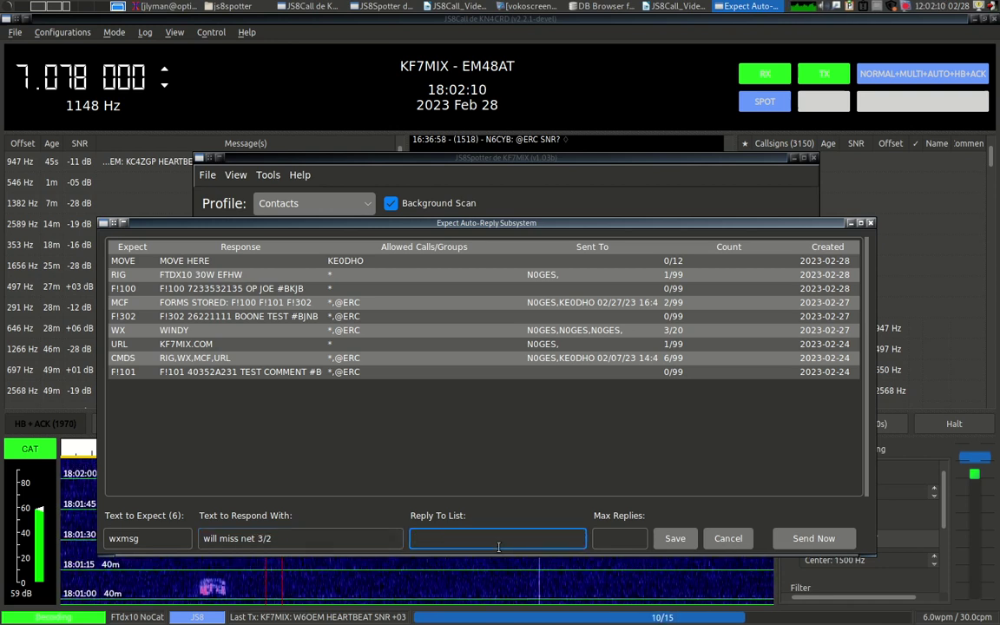
pyautogui.write('@wxnet')
pyautogui.click(599, 540)
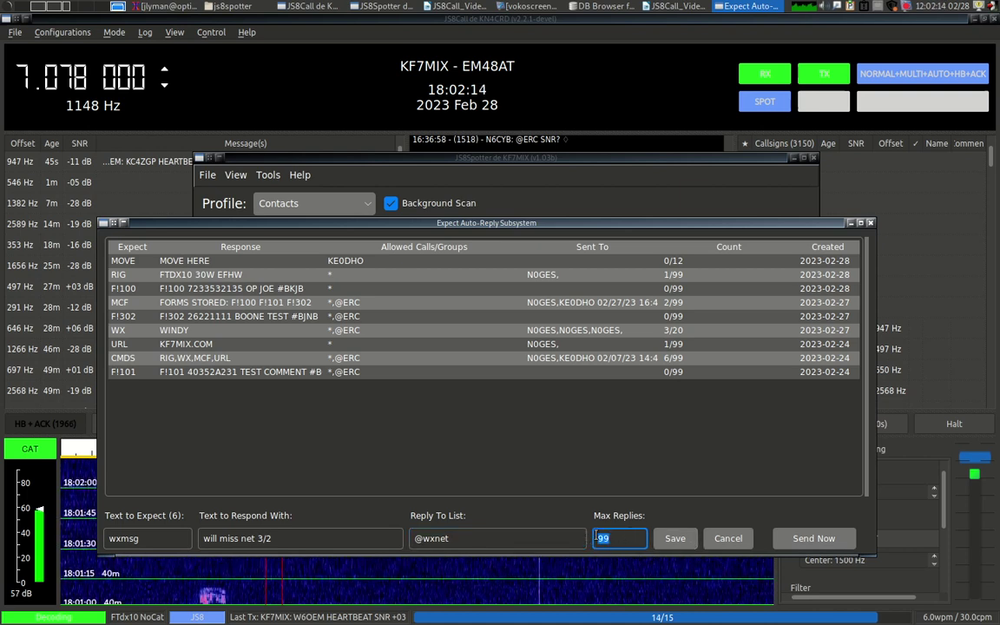
pyautogui.write('10')
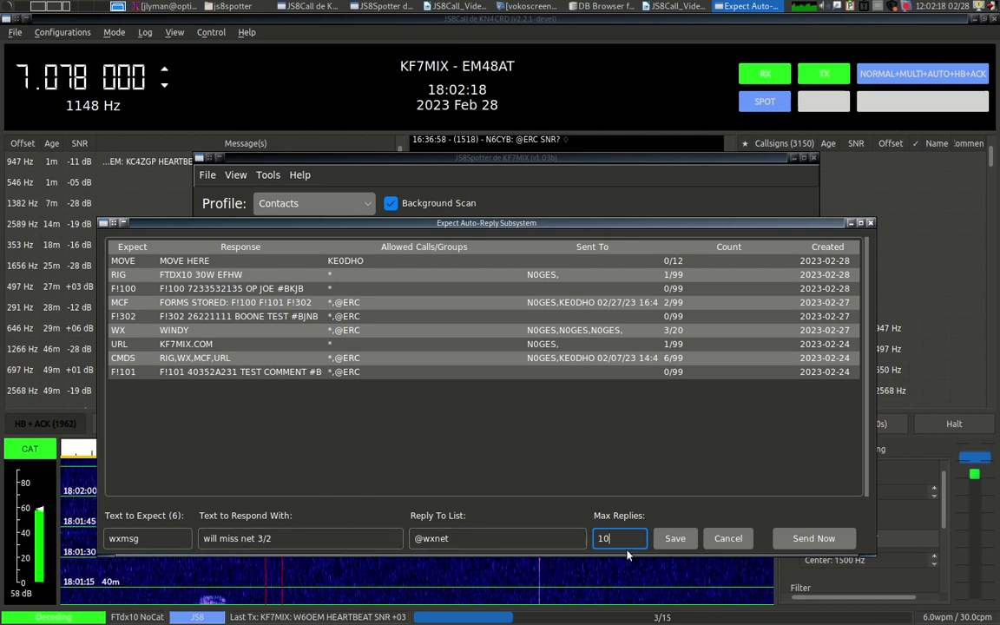
pyautogui.hotkey('ctrl', 'a')
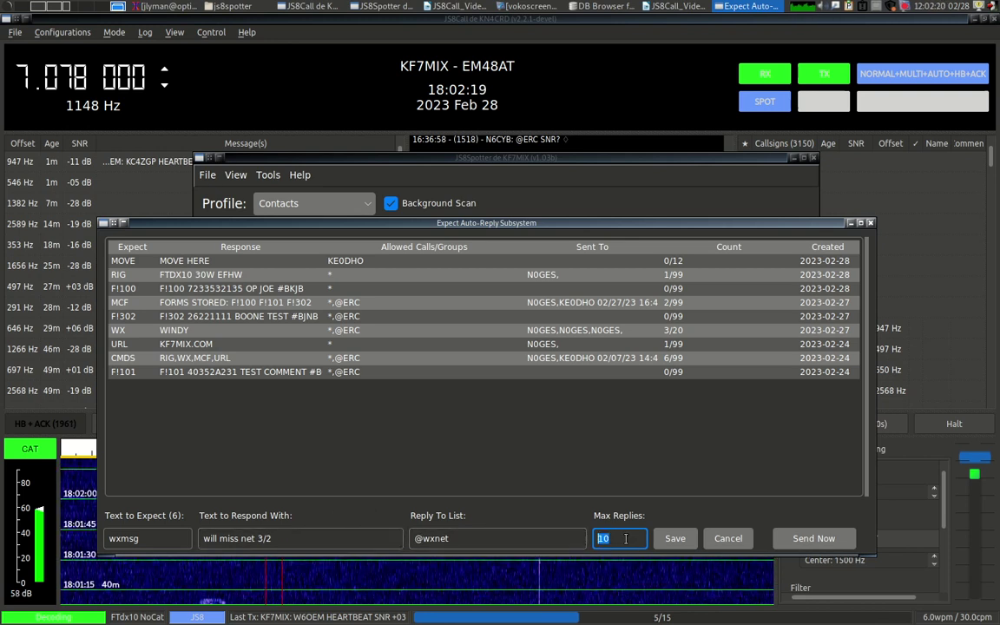
pyautogui.write('20')
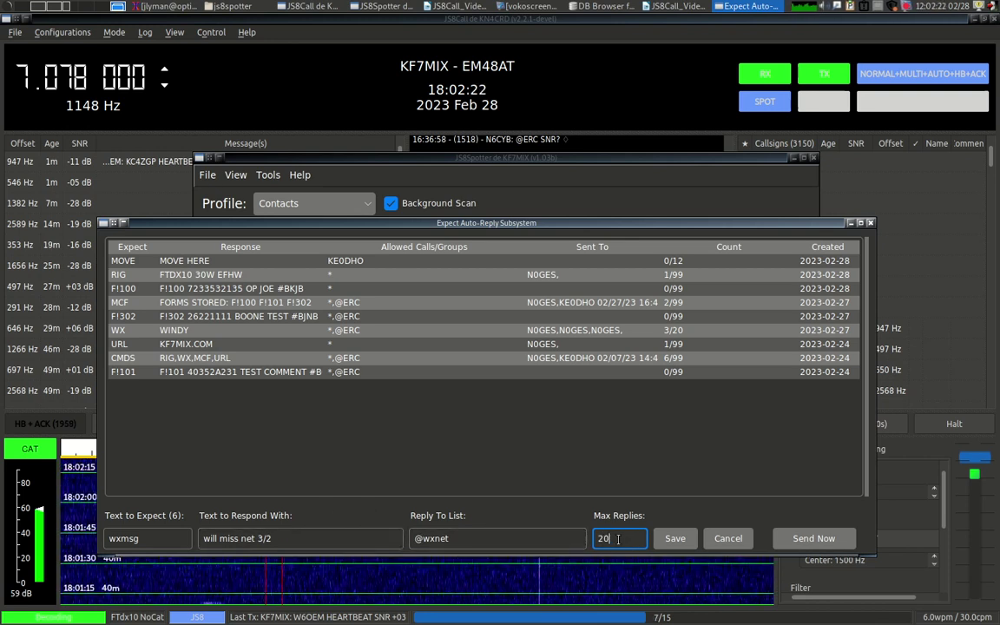
pyautogui.click(674, 538)
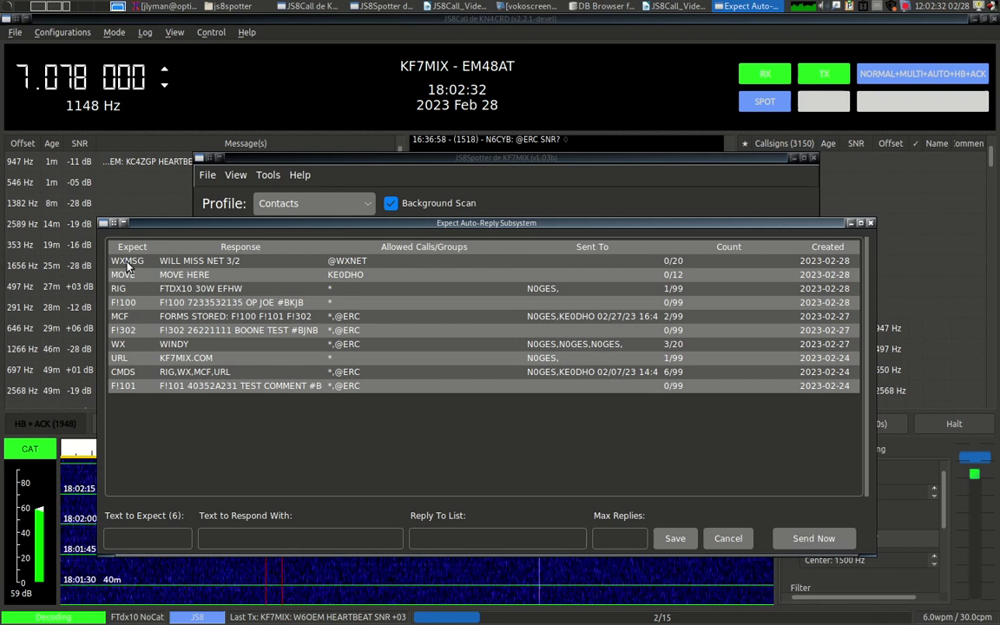
pyautogui.moveTo(208, 226)
pyautogui.mouseDown()
pyautogui.moveTo(190, 259)
pyautogui.moveTo(203, 231)
pyautogui.mouseUp()
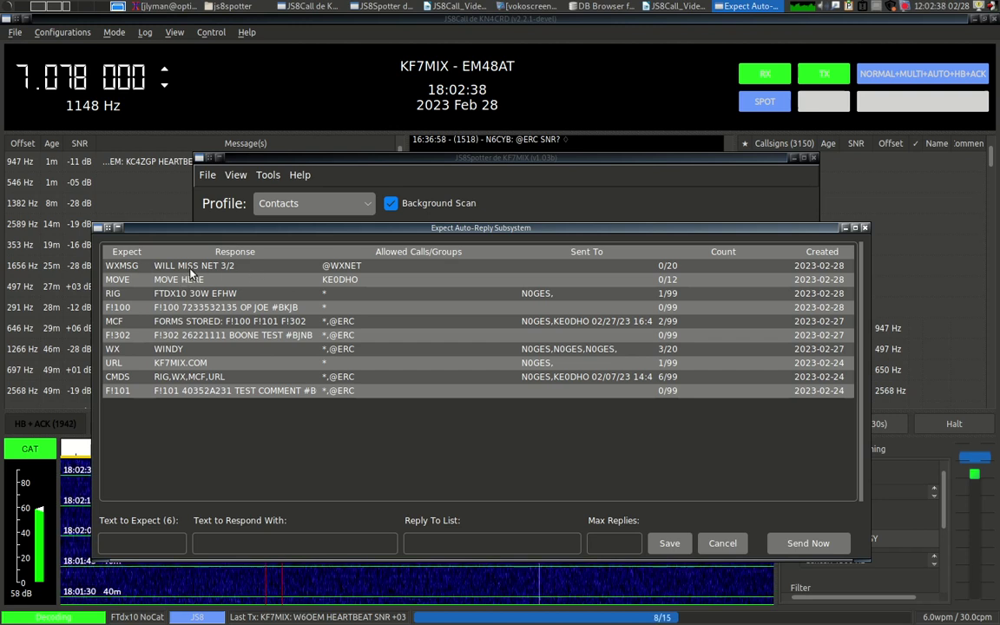
pyautogui.click(470, 48)
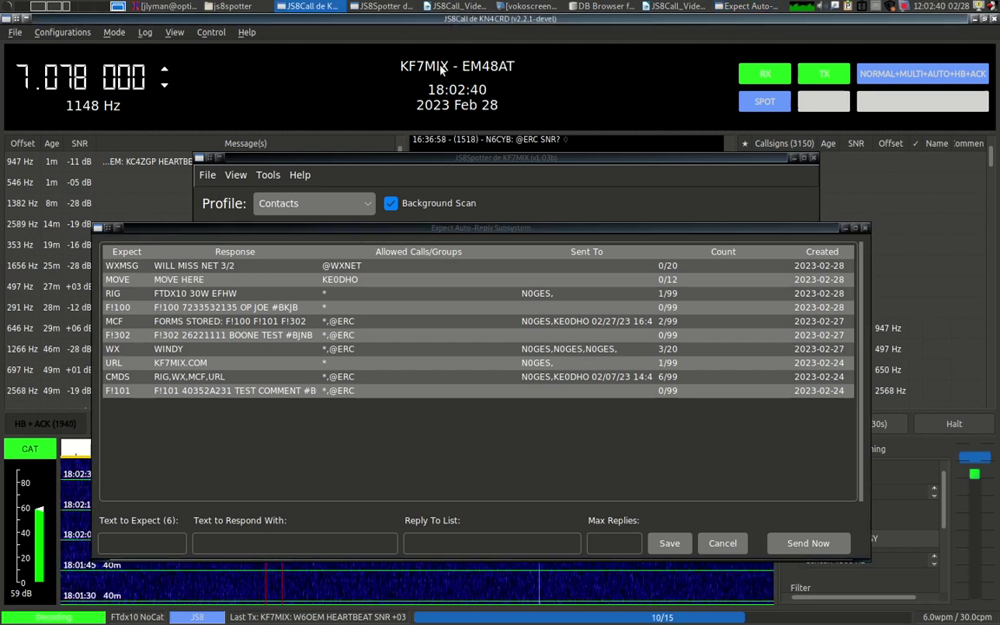
pyautogui.click(443, 20)
pyautogui.moveTo(413, 326); pyautogui.dragTo(482, 344)
pyautogui.write('@')
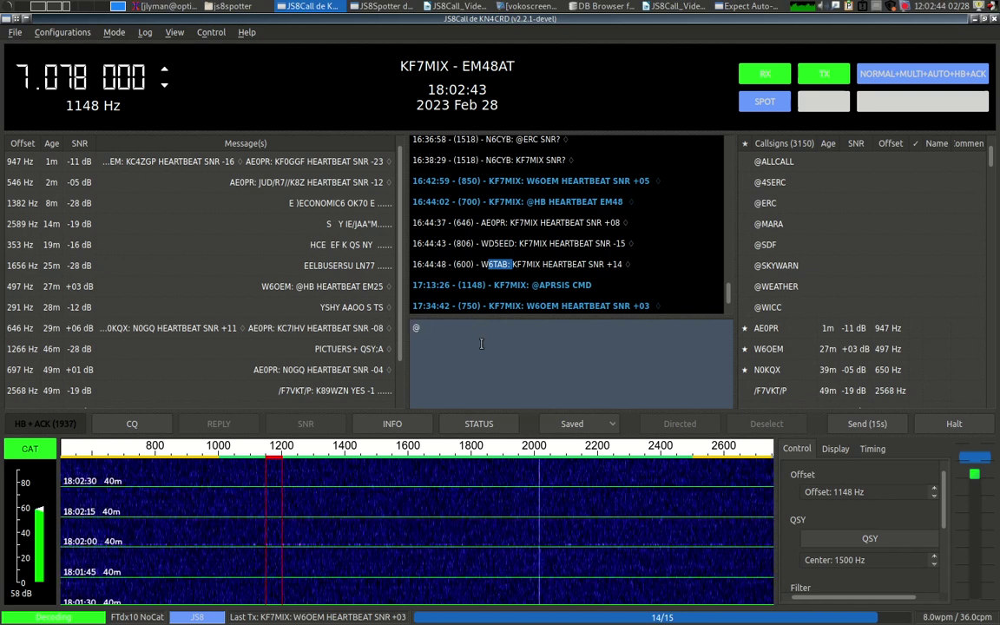
pyautogui.write('WXNET E? WXMSG')
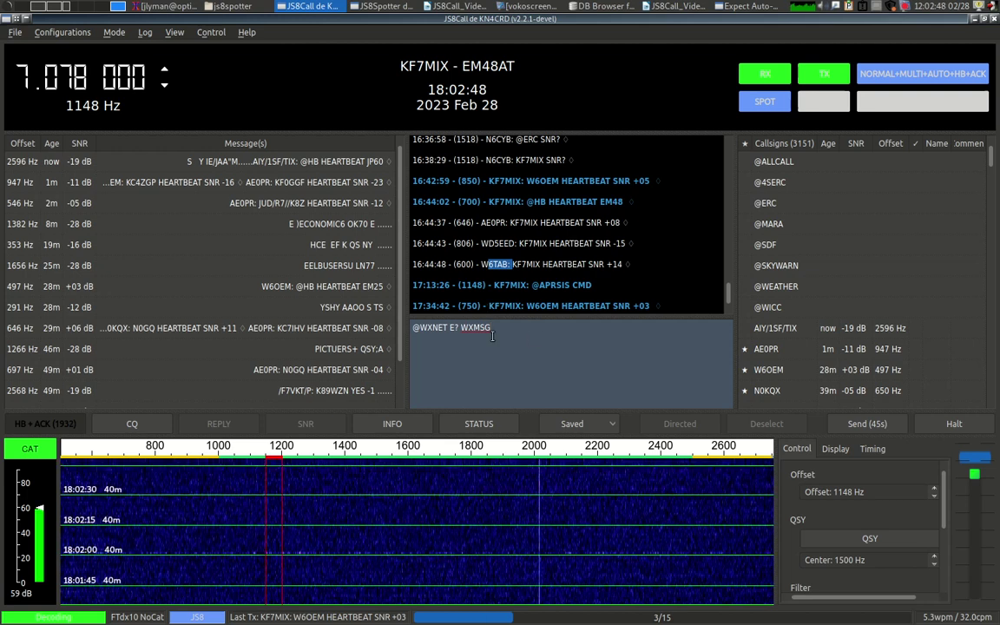
# Compare the WXMSG query in the draft message with the matching entry in JS8Spotter's Expect list.
pyautogui.tripleClick(501, 327)
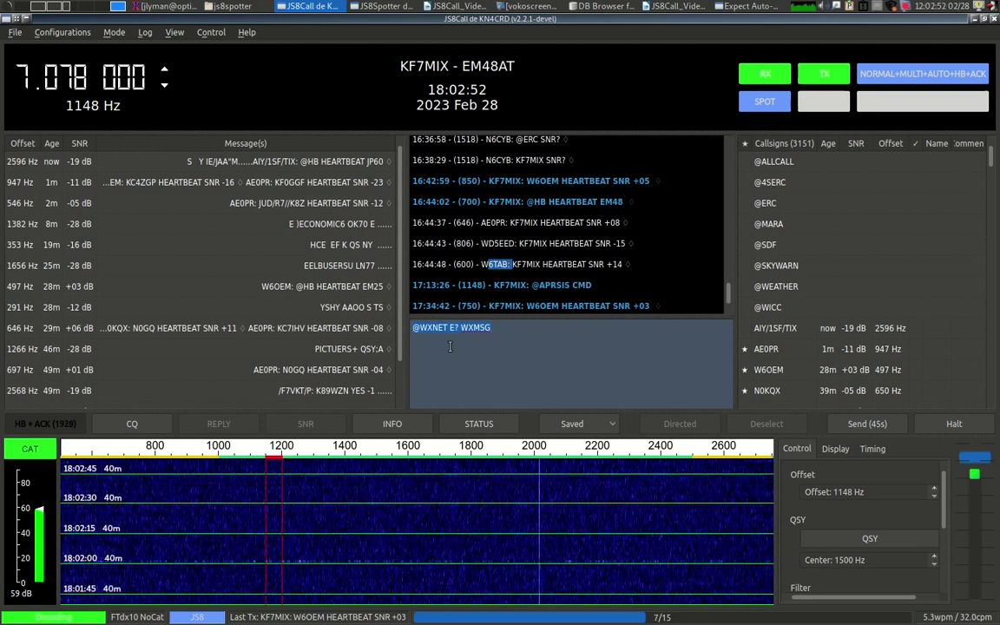
pyautogui.click(484, 330)
pyautogui.doubleClick(476, 330)
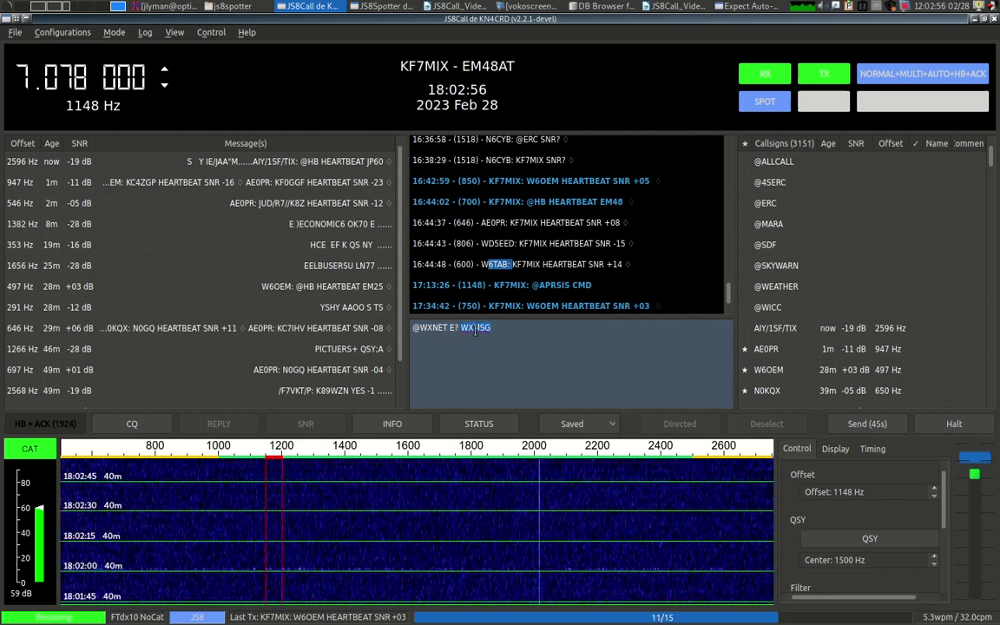
pyautogui.hotkey('alt', 'Tab')
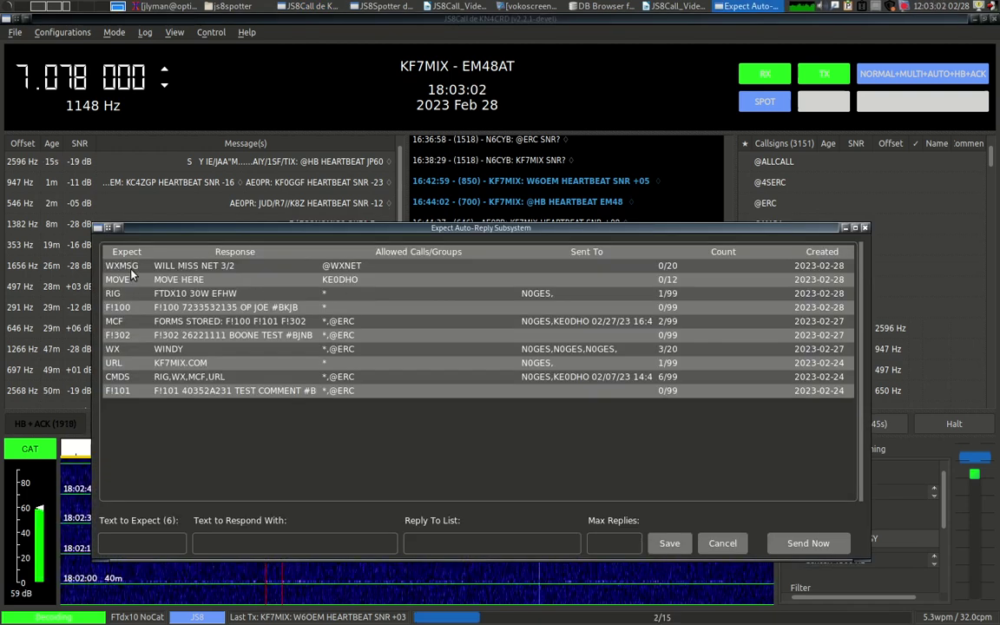
pyautogui.click(176, 544)
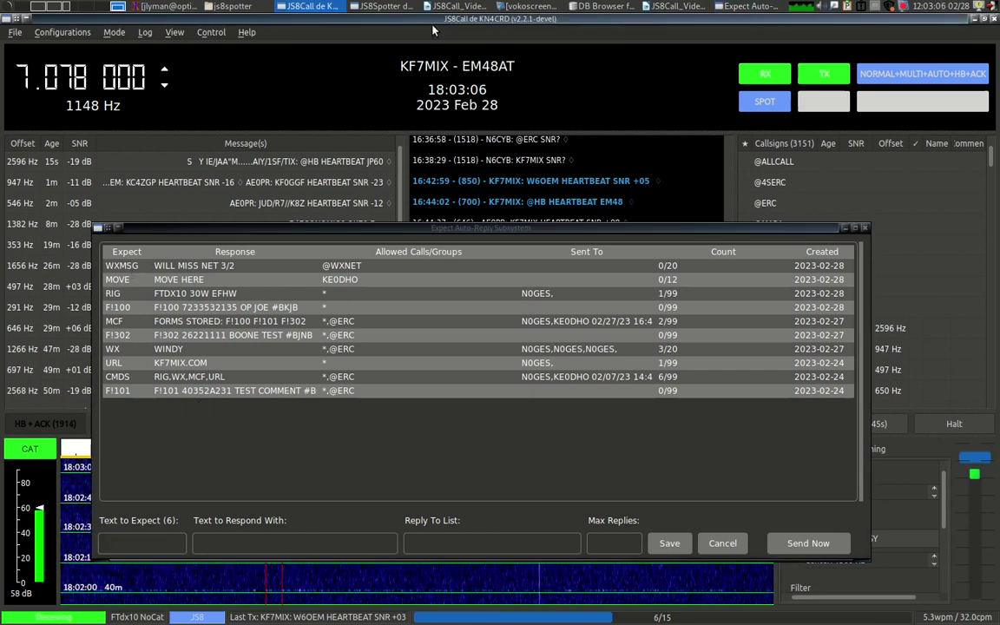
# Switch to JS8Call and readdress the drafted query so it reads "KF7MIX: E? WXMSG".
pyautogui.click(433, 21)
pyautogui.click(483, 369)
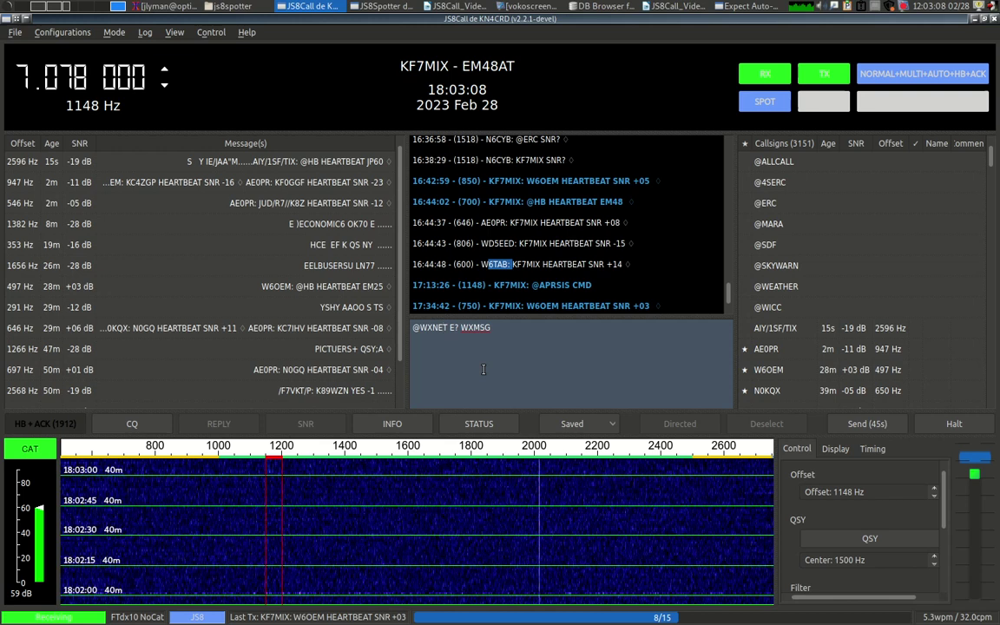
pyautogui.write('KF7')
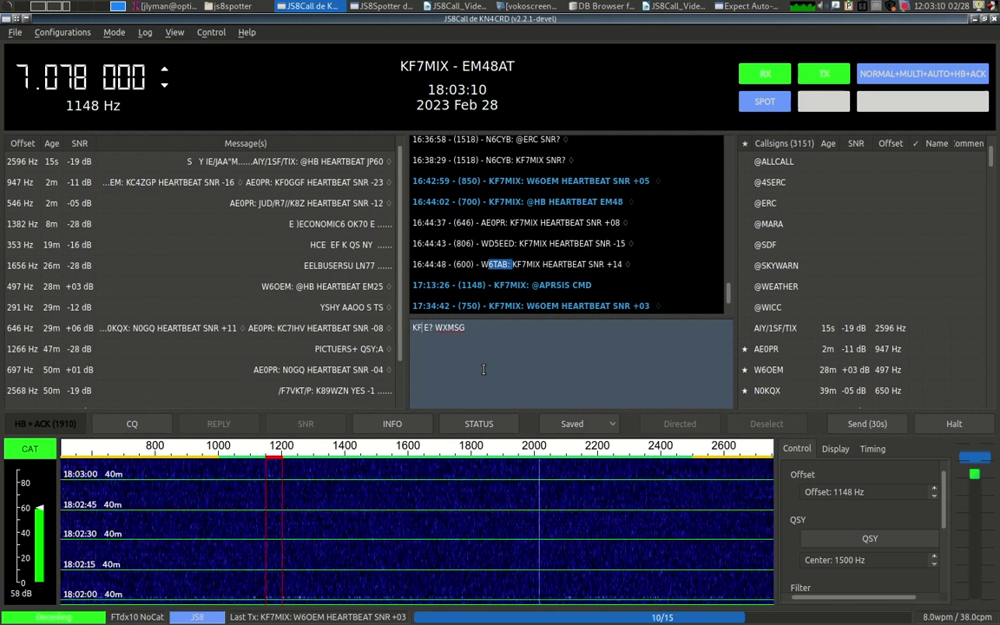
pyautogui.write('MIX:')
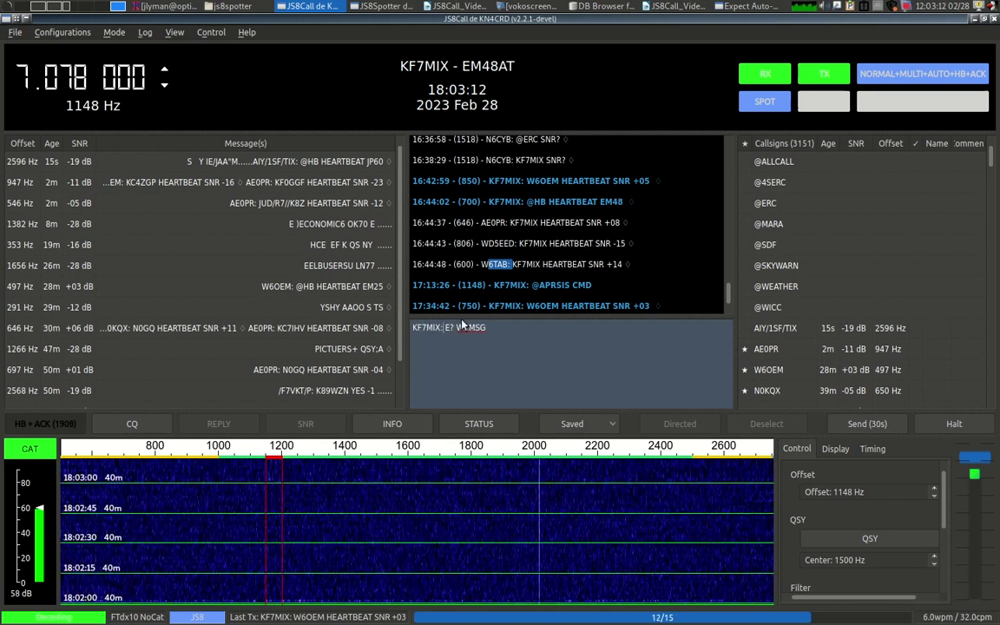
pyautogui.tripleClick(559, 334)
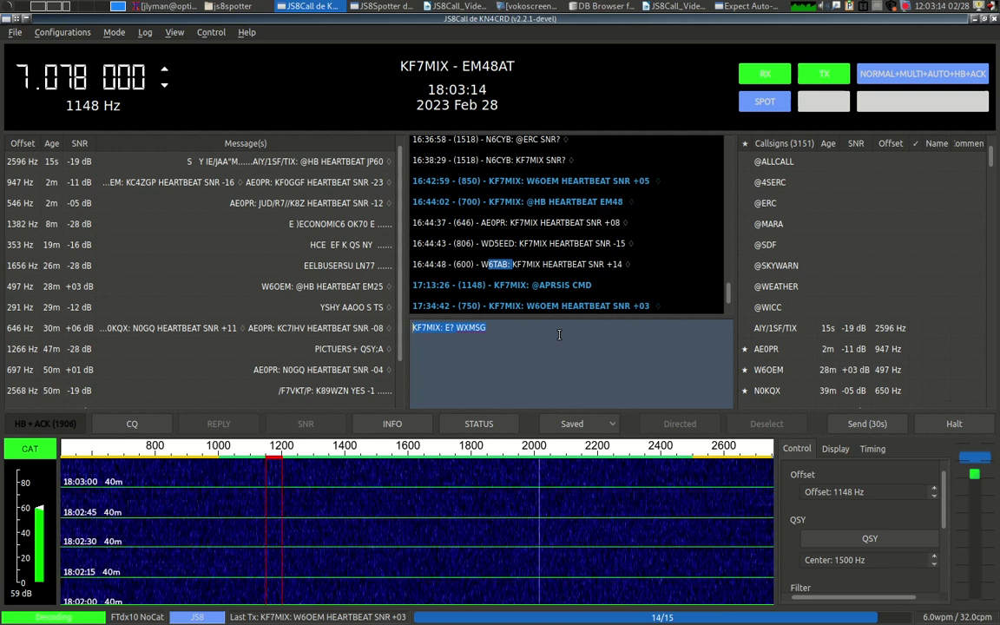
pyautogui.hotkey('alt', 'Tab')
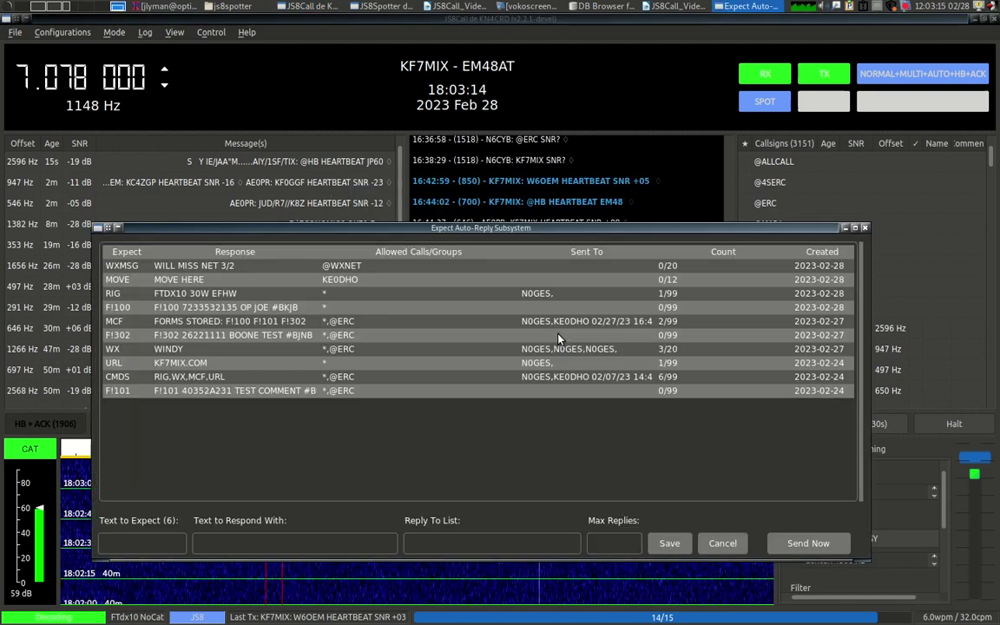
pyautogui.click(347, 269)
pyautogui.click(454, 545)
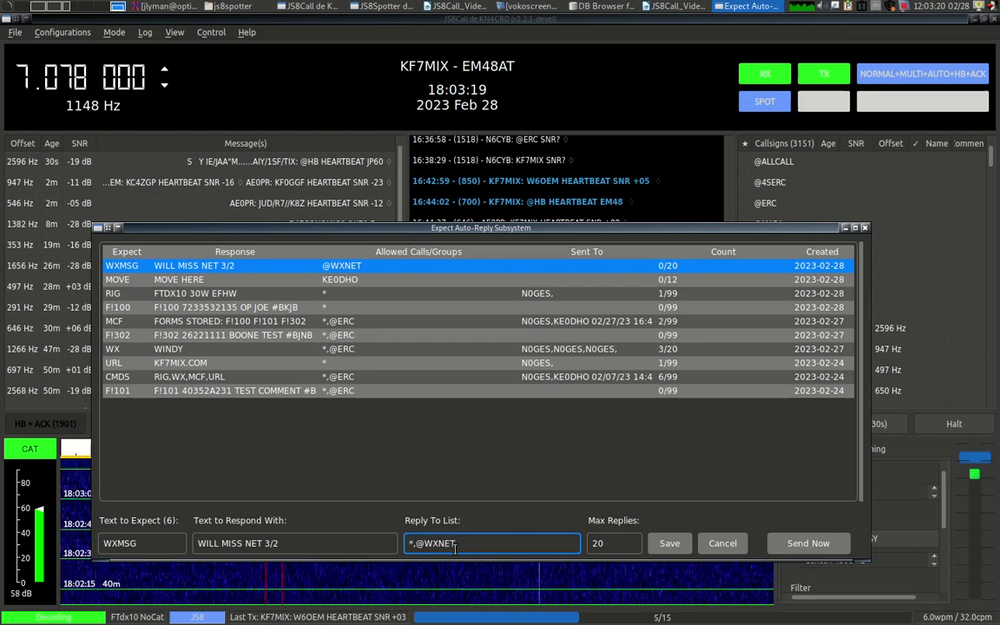
pyautogui.click(670, 543)
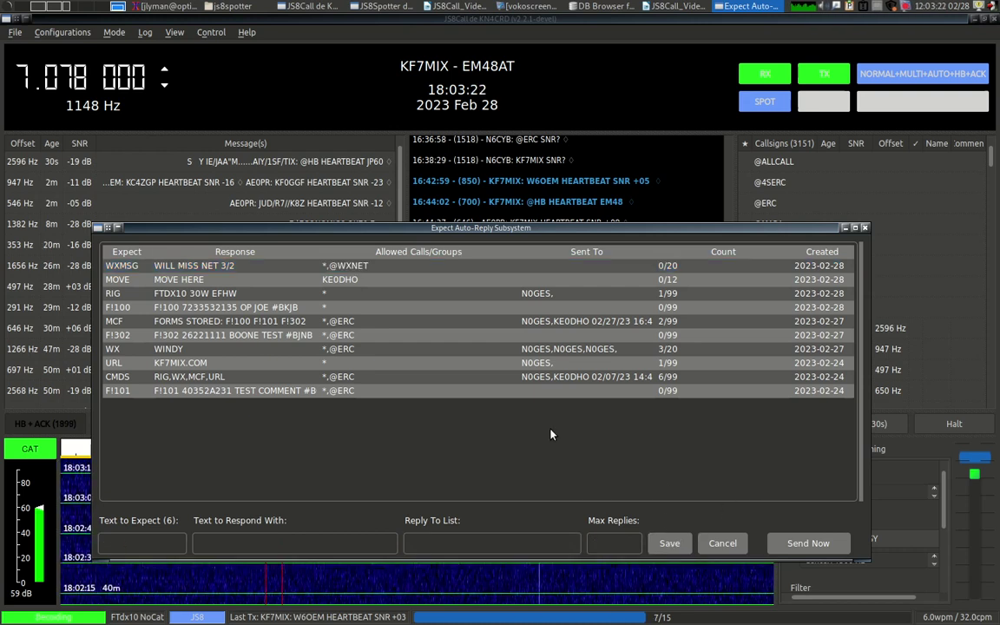
pyautogui.click(327, 269)
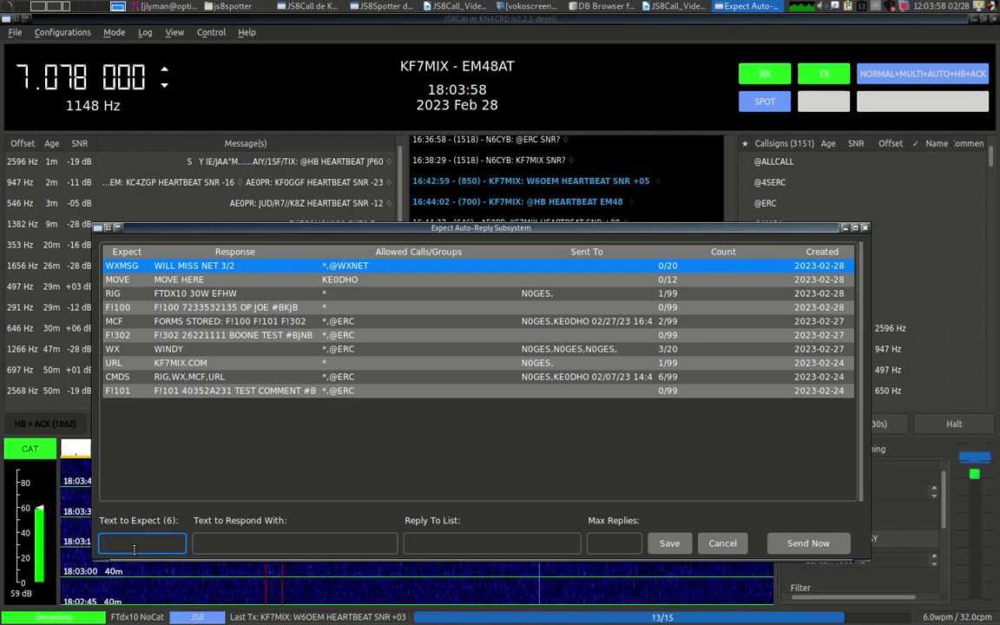
pyautogui.write('SRT')
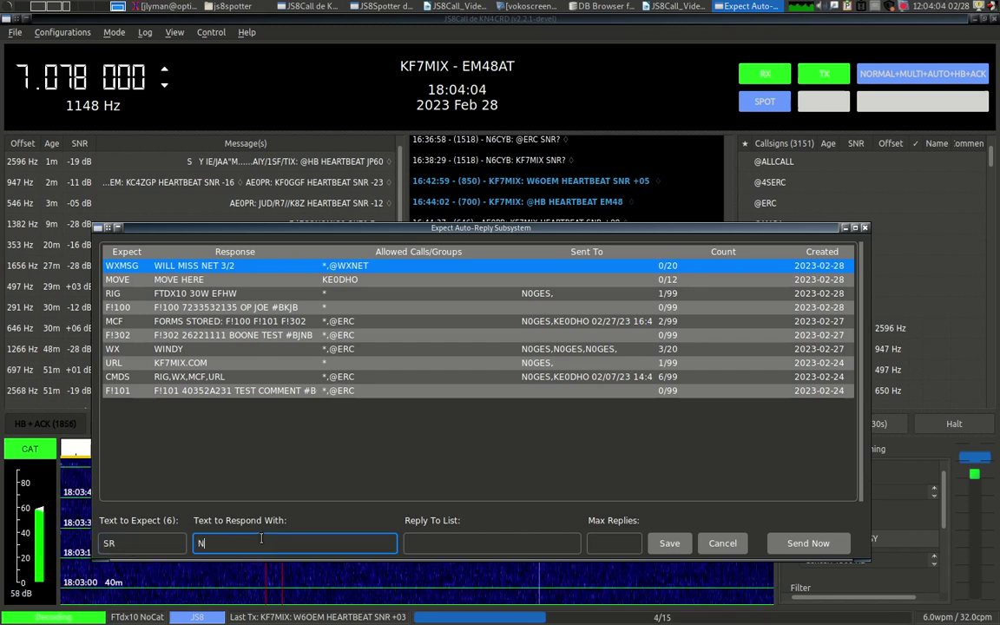
pyautogui.write('NO')
pyautogui.click(428, 542)
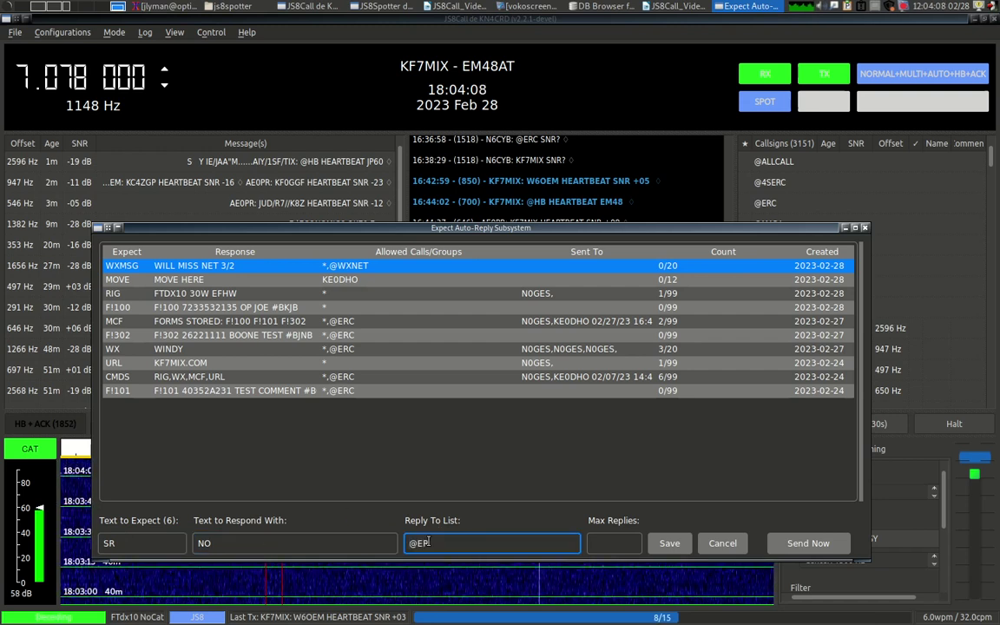
pyautogui.click(485, 568)
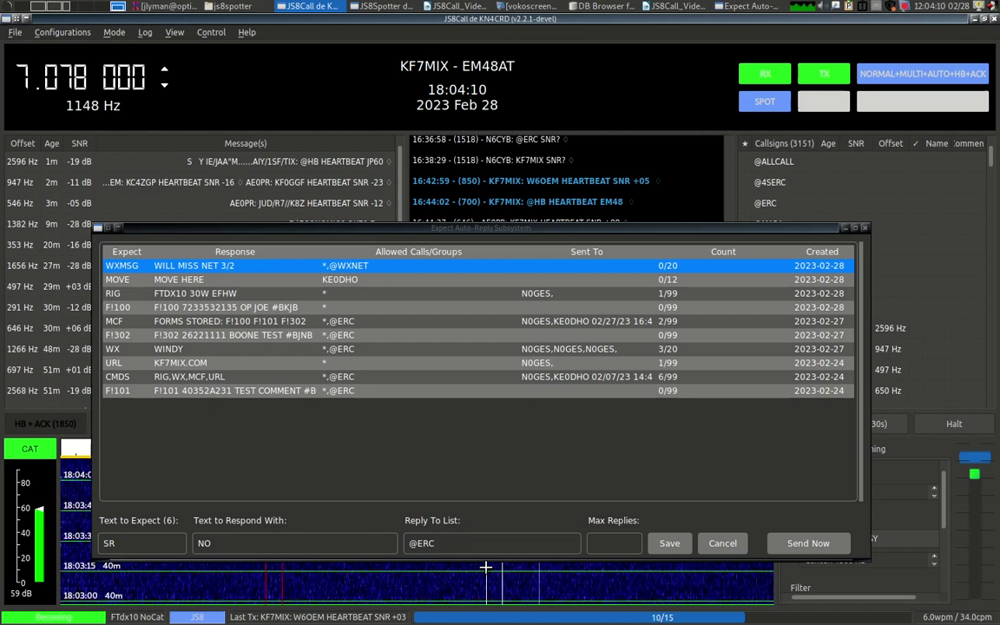
pyautogui.write('*')
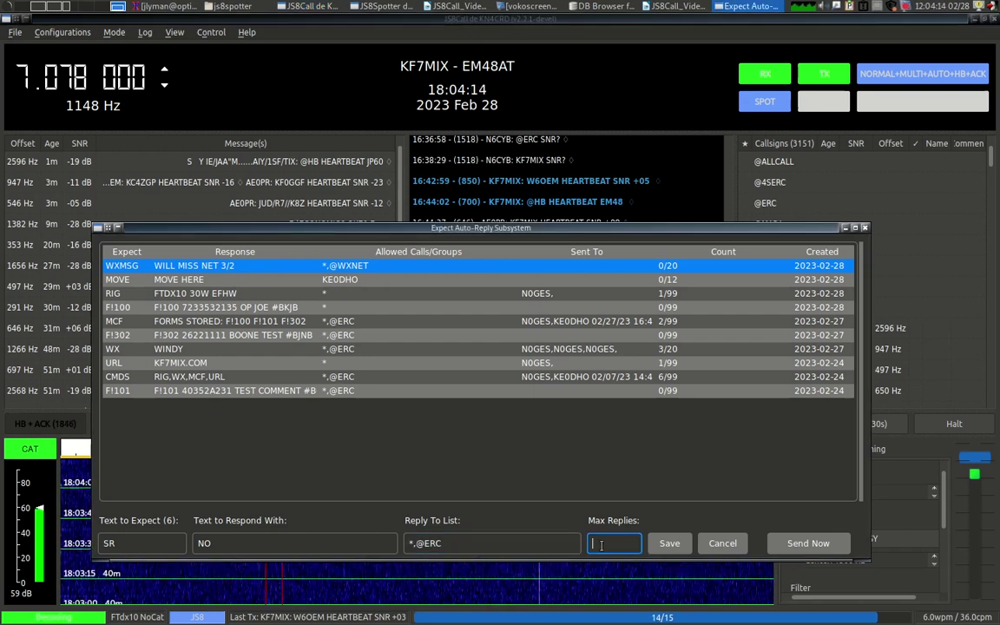
pyautogui.click(667, 543)
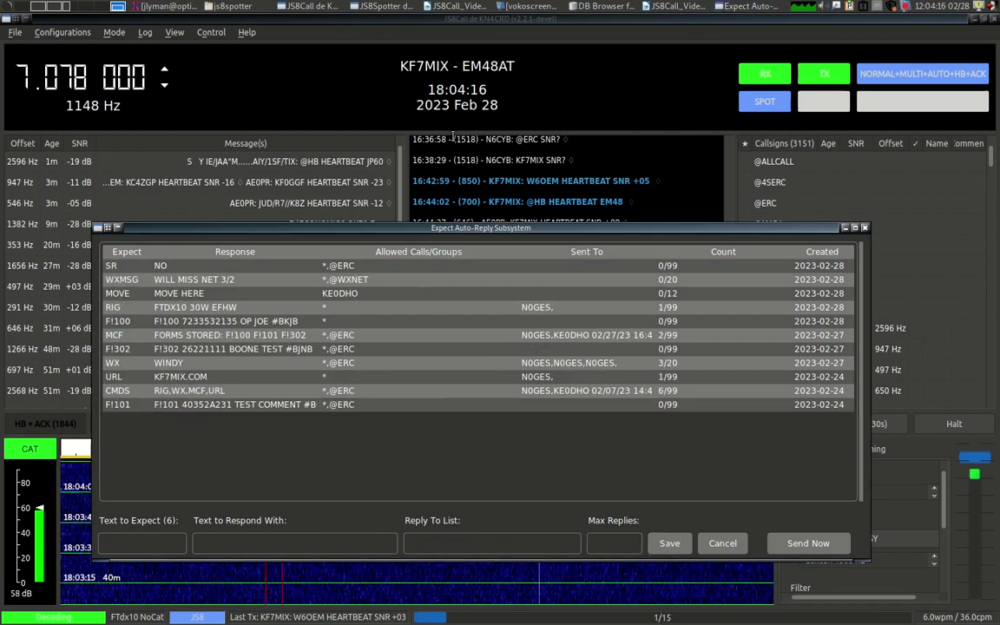
# Switch to JS8Call and remove the stray "*," from the start of the draft message.
pyautogui.hotkey('ctrl', 'a')
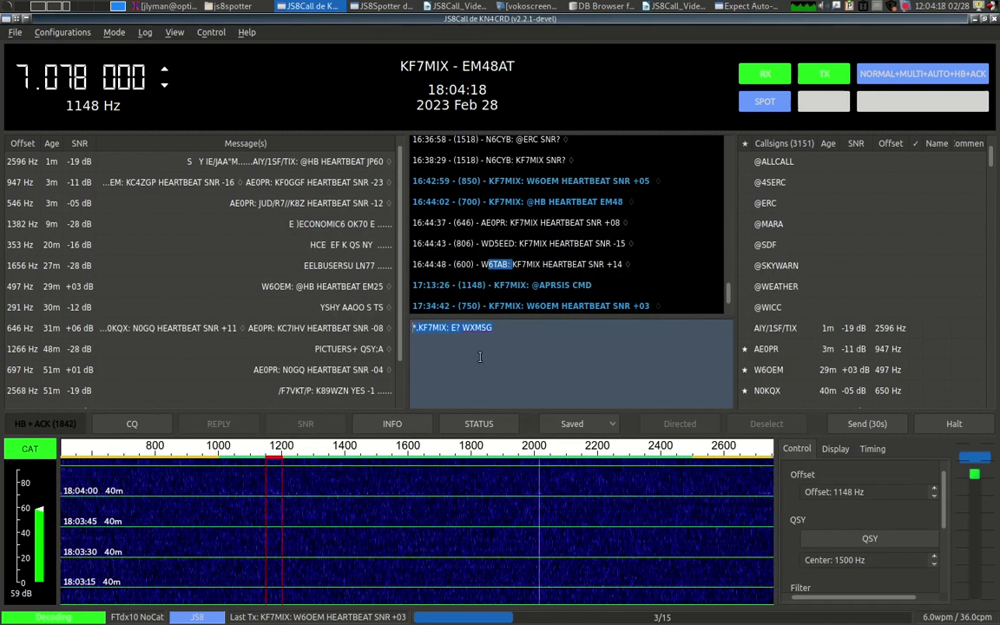
pyautogui.press('Home')
pyautogui.press('Delete')
pyautogui.press('Delete')
pyautogui.press('Right')
pyautogui.press('Right')
pyautogui.press('Right')
pyautogui.press('Right')
pyautogui.press('Right')
pyautogui.press('Right')
pyautogui.press('Right')
pyautogui.press('Right')
pyautogui.press('Right')
pyautogui.press('Right')
pyautogui.press('Right')
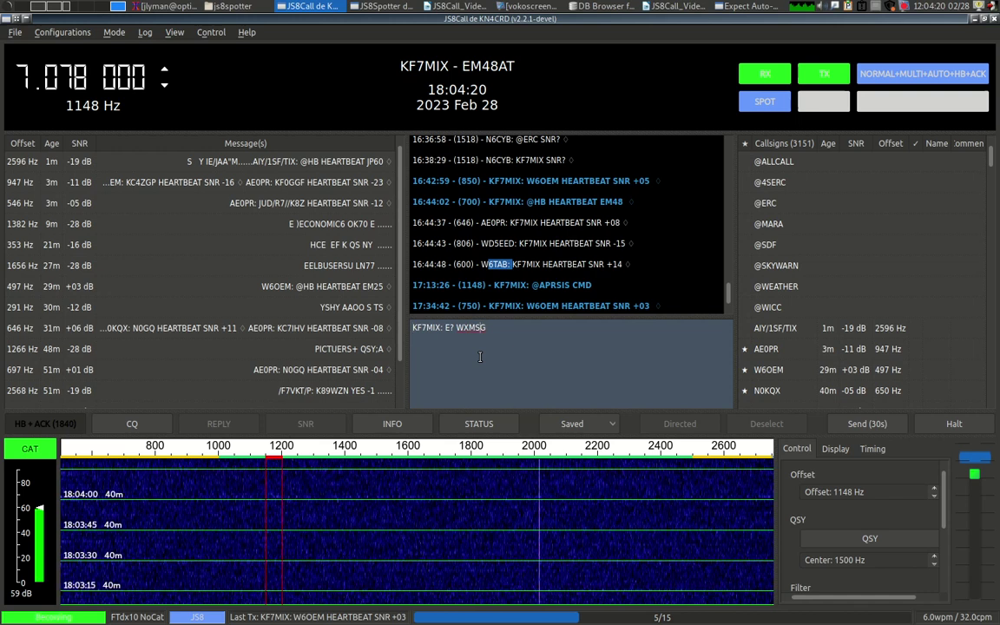
pyautogui.hotkey('ctrl', 'a')
pyautogui.write('@')
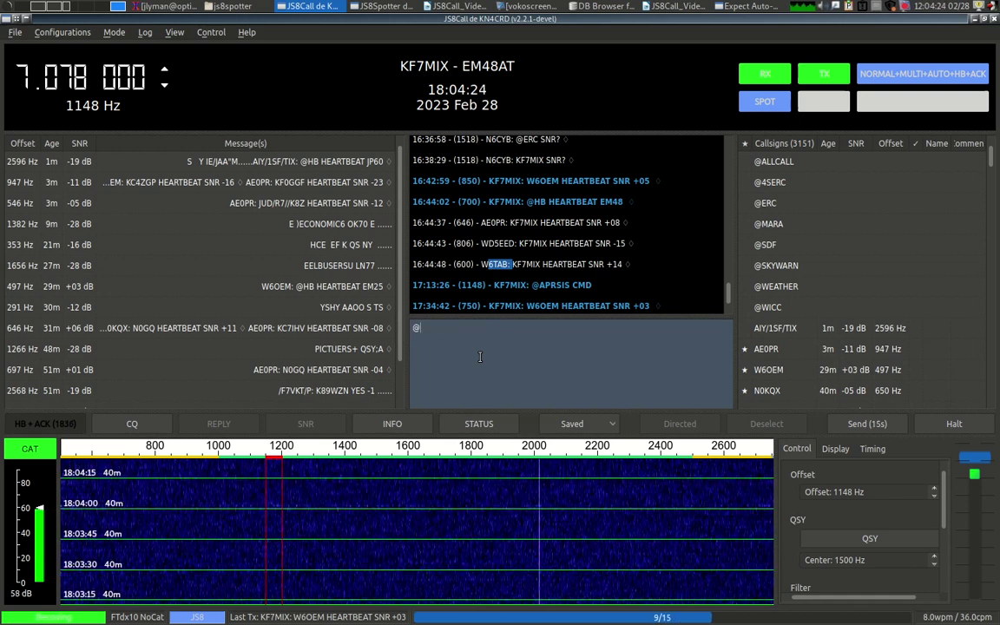
pyautogui.write('ERC E? SR')
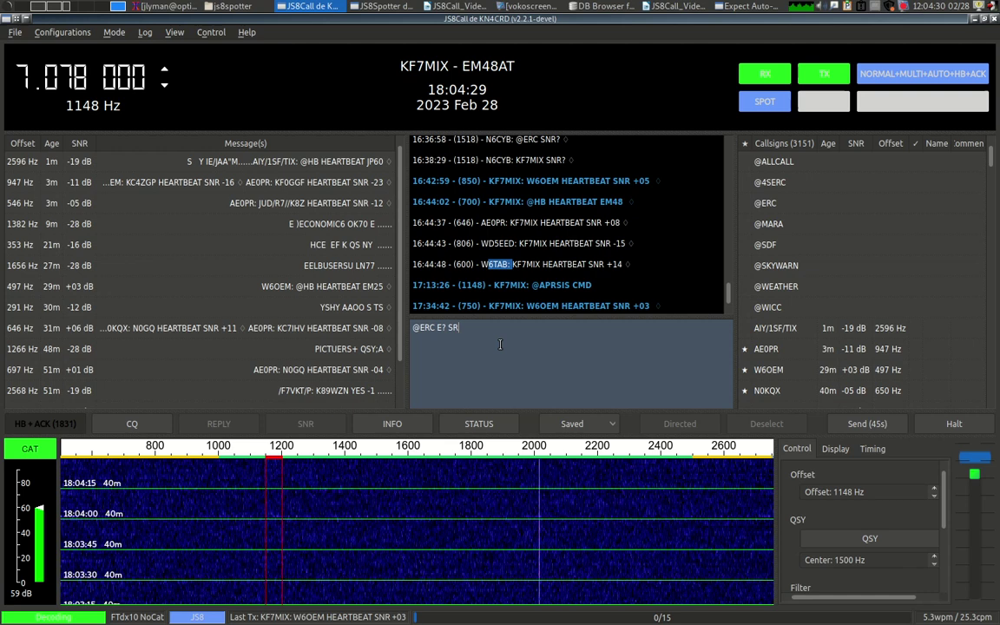
# Switch to JS8Spotter's Expect list, set the SR entry's response to "YES", and save it.
pyautogui.press('Return')
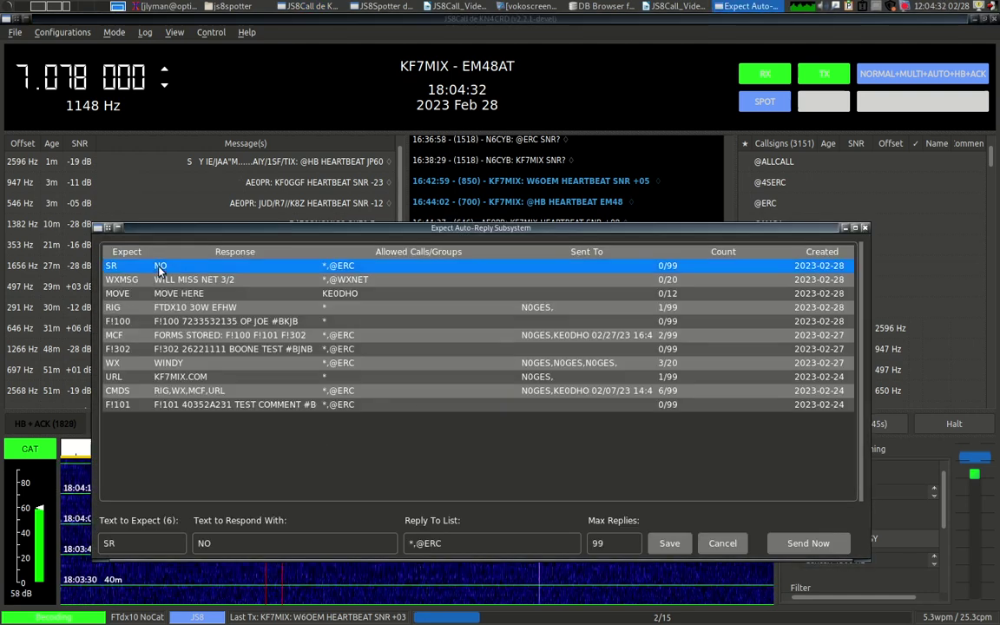
pyautogui.doubleClick(223, 540)
pyautogui.write('YES')
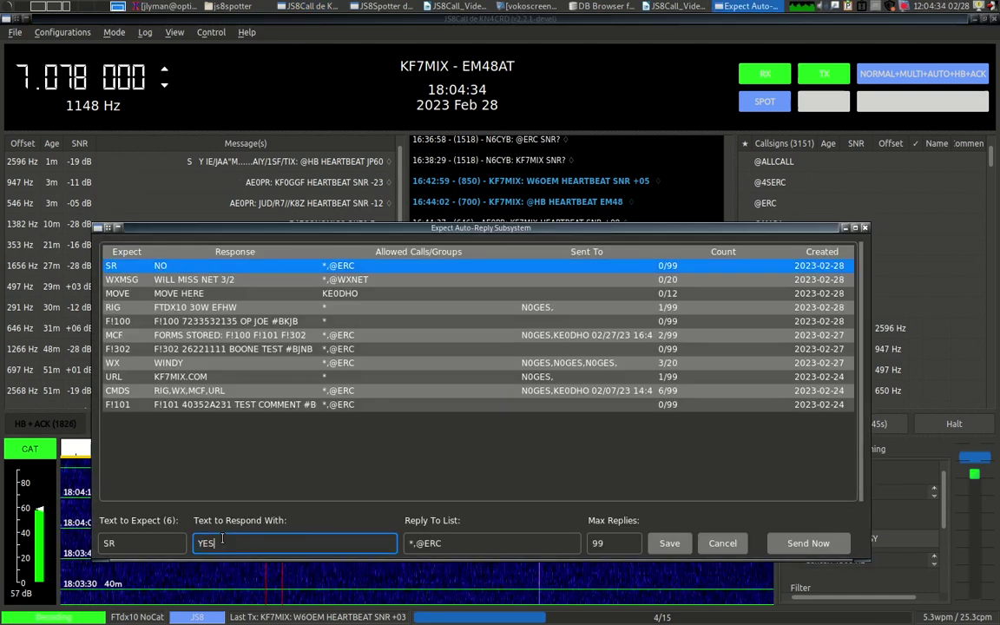
pyautogui.click(669, 542)
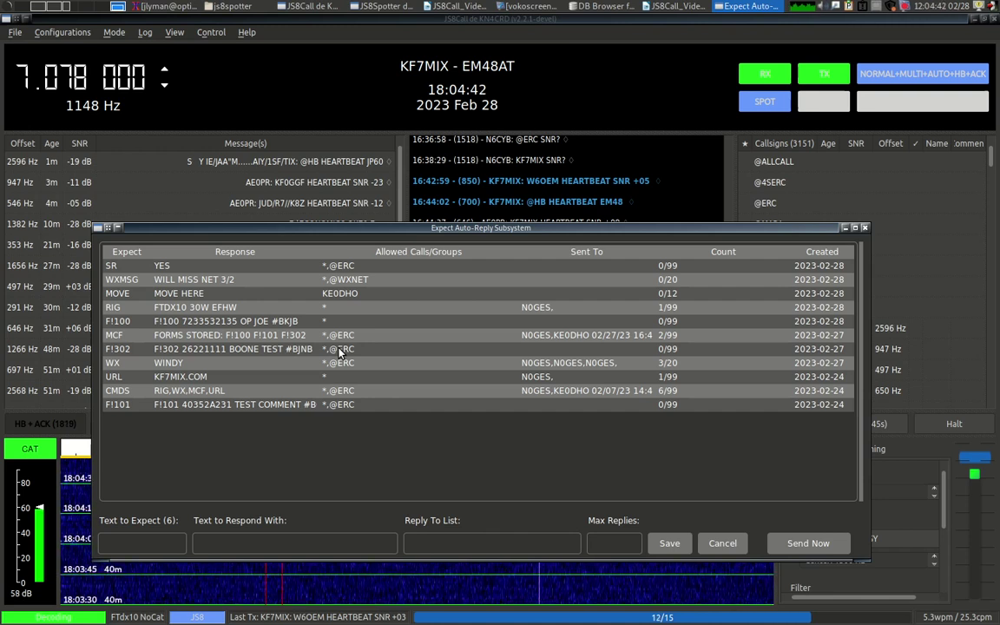
pyautogui.click(104, 564)
pyautogui.click(111, 545)
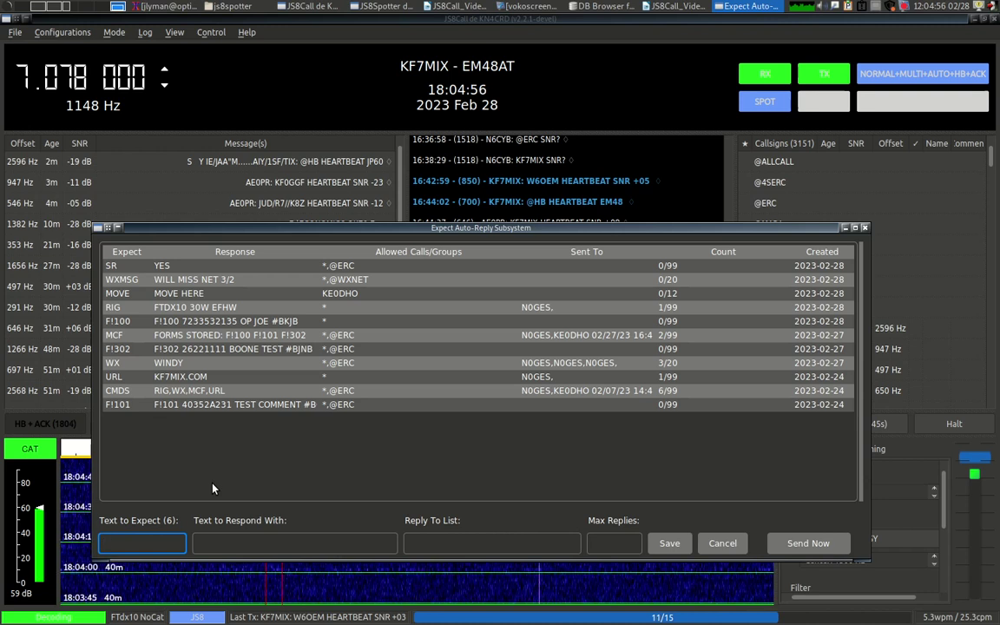
pyautogui.write('SR1')
pyautogui.click(247, 543)
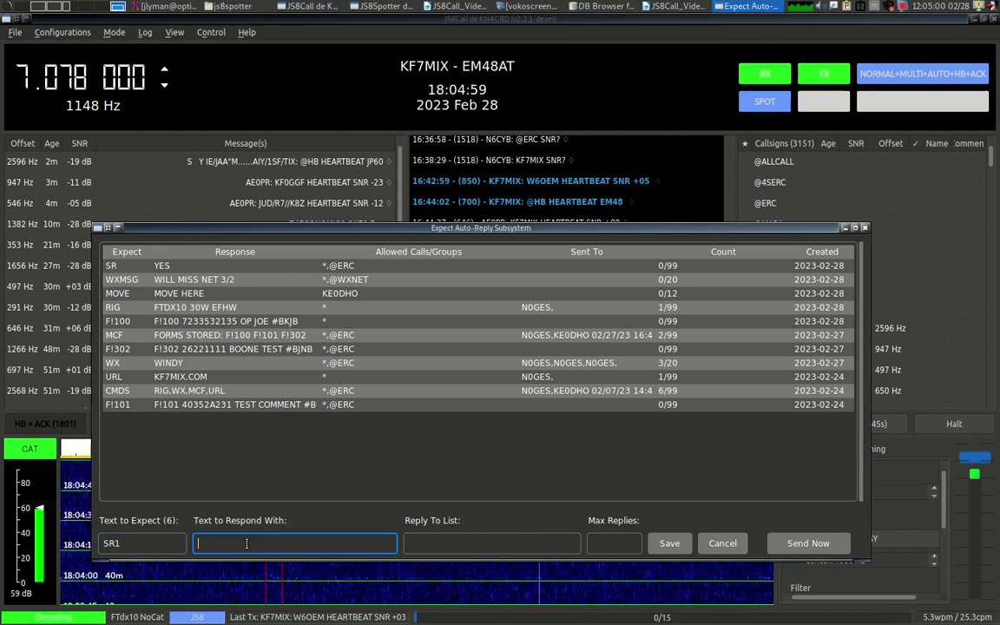
pyautogui.write('GRID DOWN')
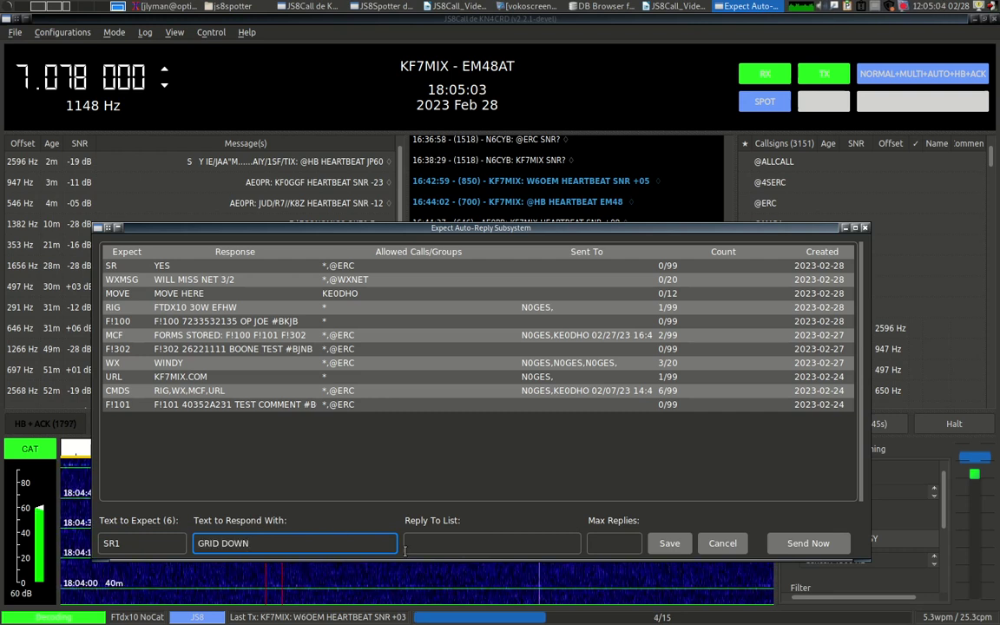
pyautogui.click(417, 545)
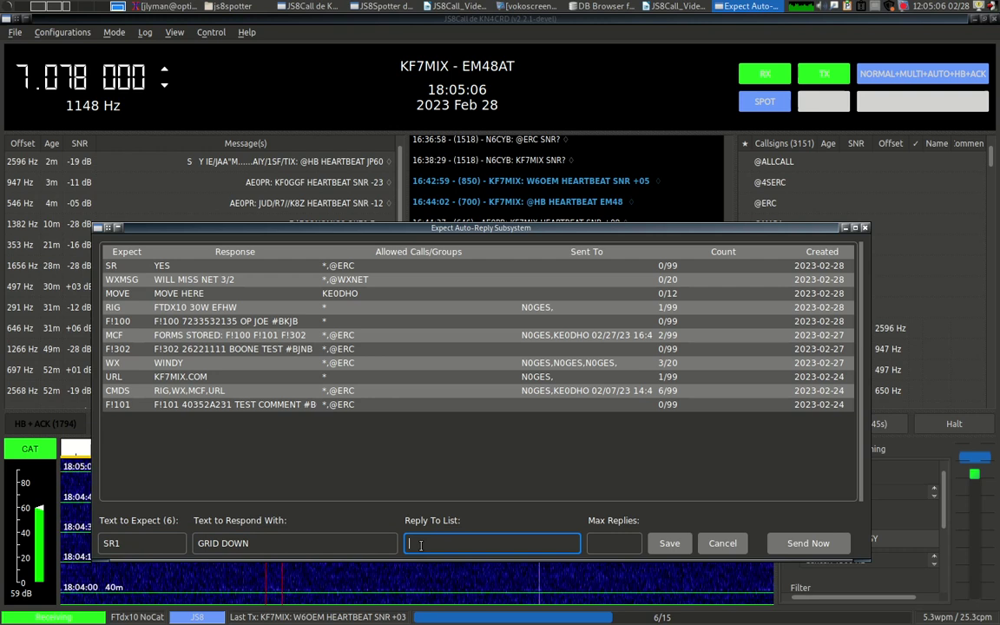
pyautogui.write('*')
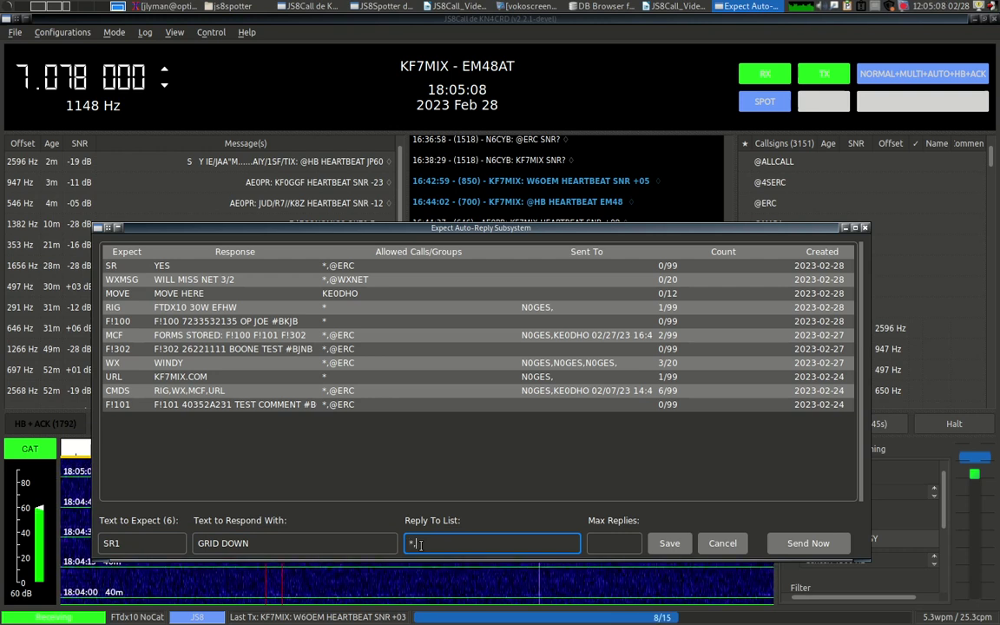
pyautogui.write(',@ERC')
pyautogui.click(616, 541)
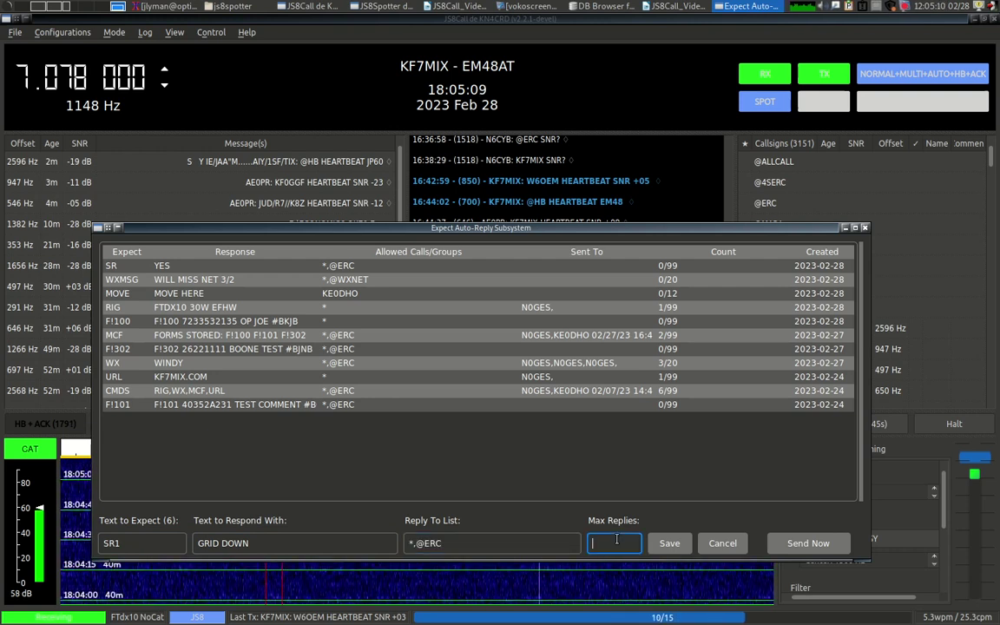
pyautogui.write('99')
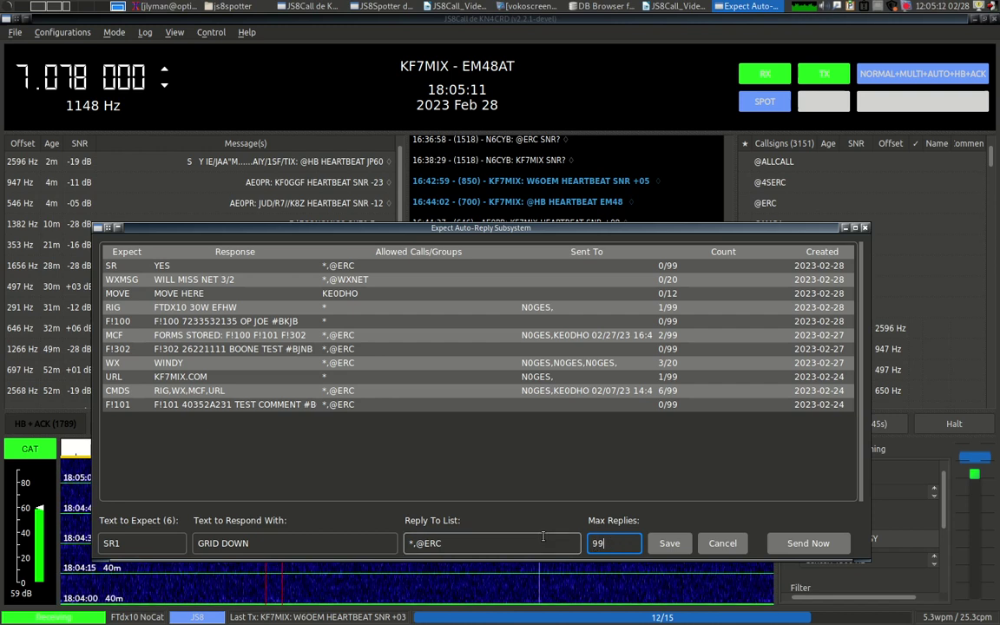
pyautogui.click(672, 544)
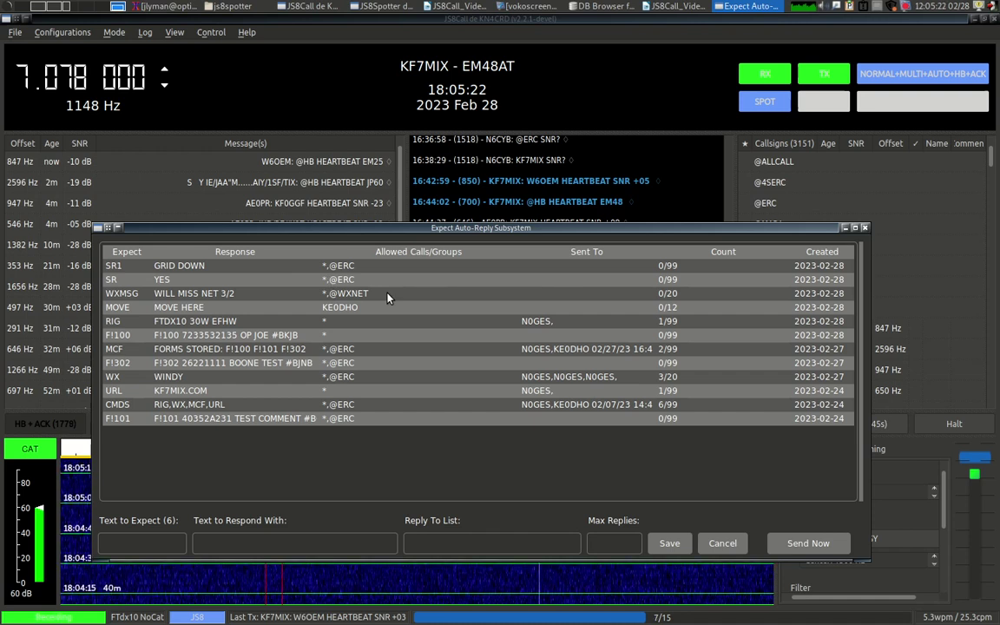
pyautogui.press('Escape')
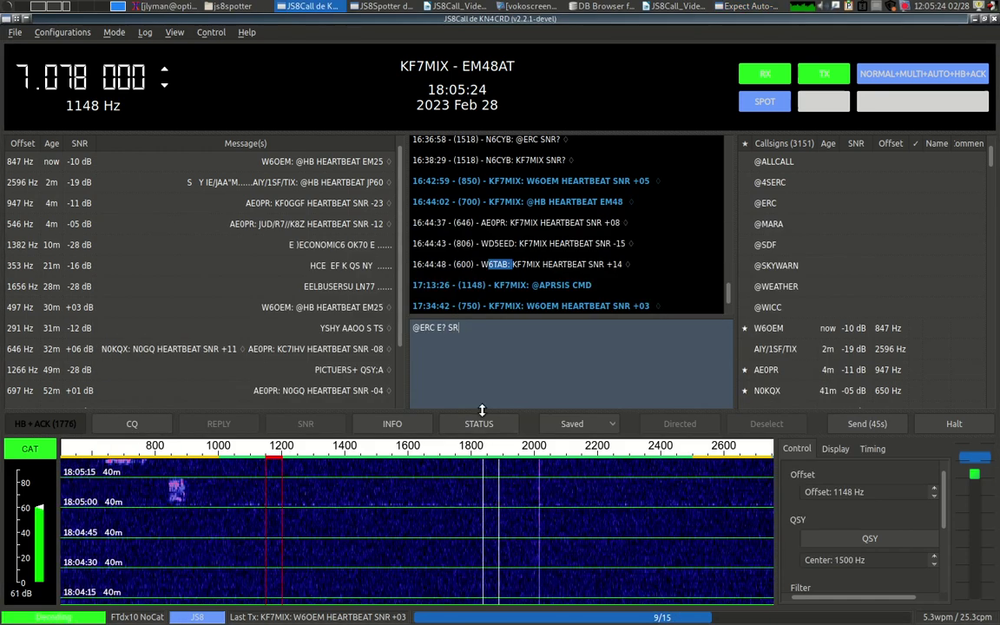
pyautogui.write('1')
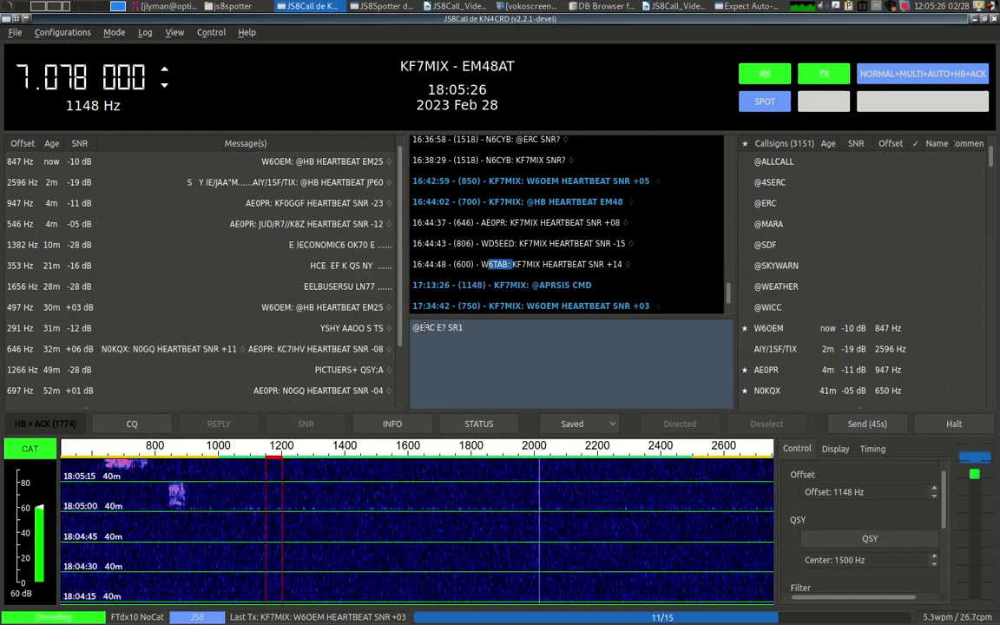
pyautogui.doubleClick(425, 327)
pyautogui.press('BackSpace')
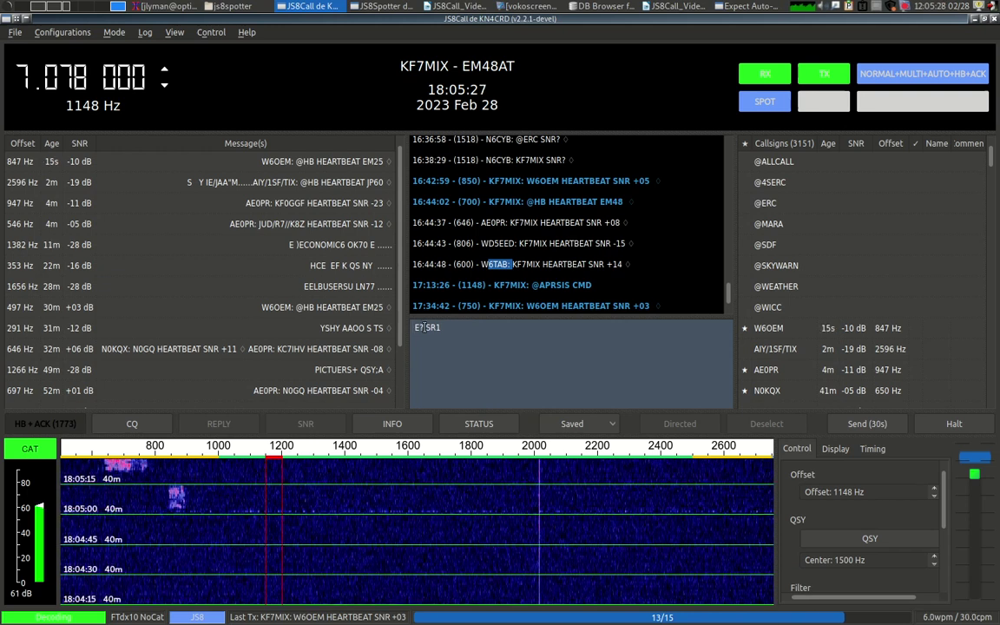
pyautogui.write('KF7MIX')
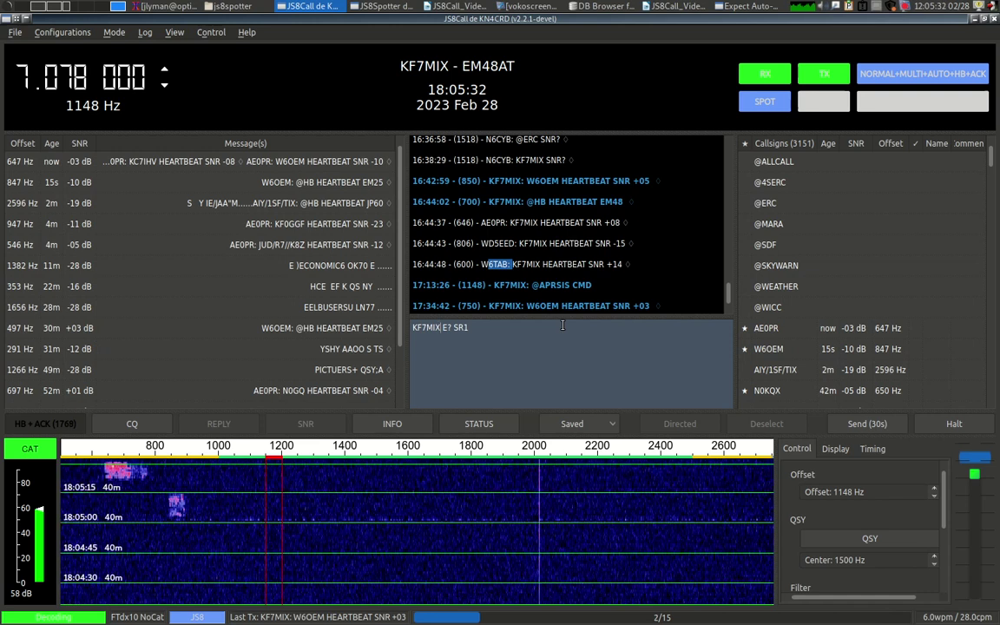
# Switch to JS8Spotter's Expect list and remove the SR1 entry, accepting the removal.
pyautogui.hotkey('alt', 'Tab')
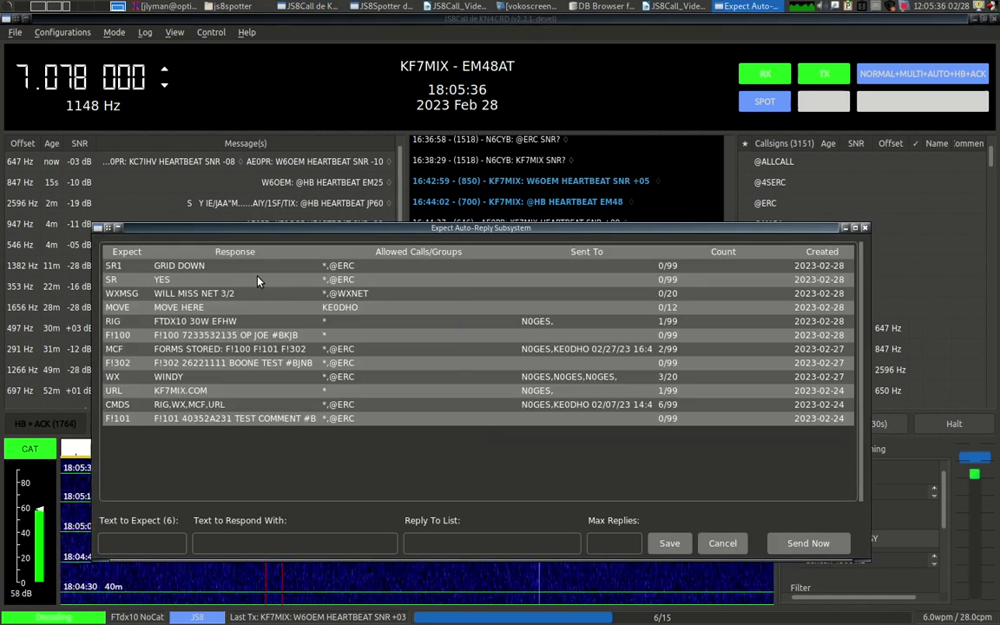
pyautogui.click(147, 266)
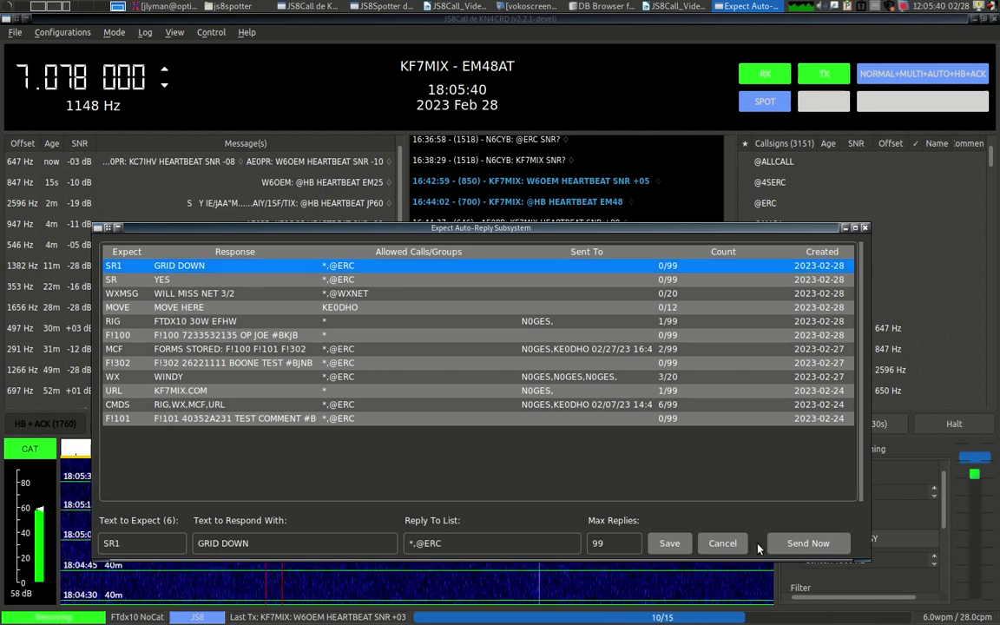
pyautogui.press('Delete')
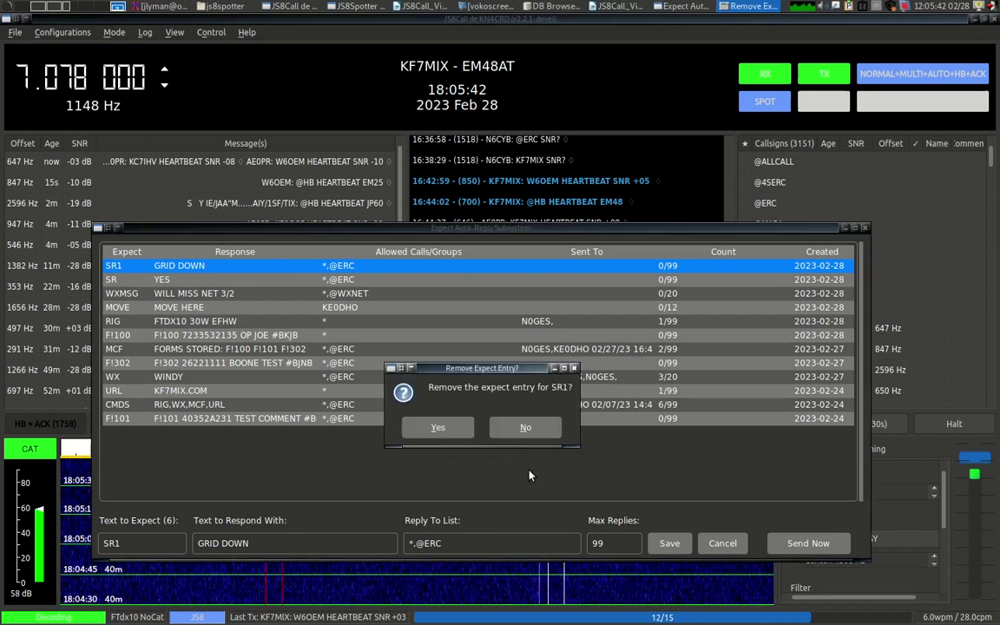
pyautogui.click(438, 427)
# Change the SR entry's response to the form code "F!300" and save it.
pyautogui.click(161, 266)
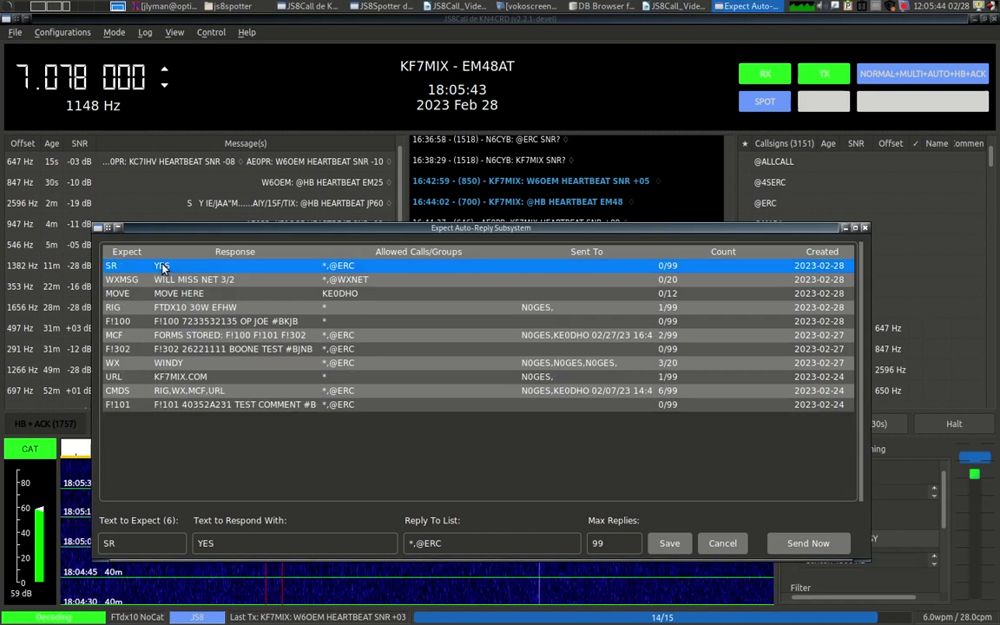
pyautogui.doubleClick(255, 542)
pyautogui.write('F!')
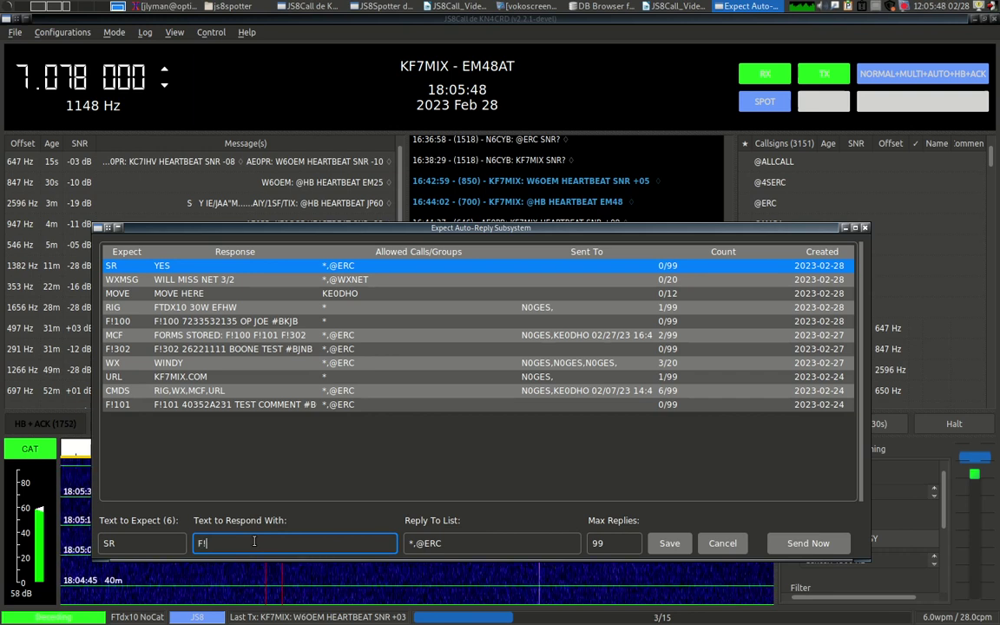
pyautogui.write('100')
pyautogui.press('BackSpace')
pyautogui.press('BackSpace')
pyautogui.press('BackSpace')
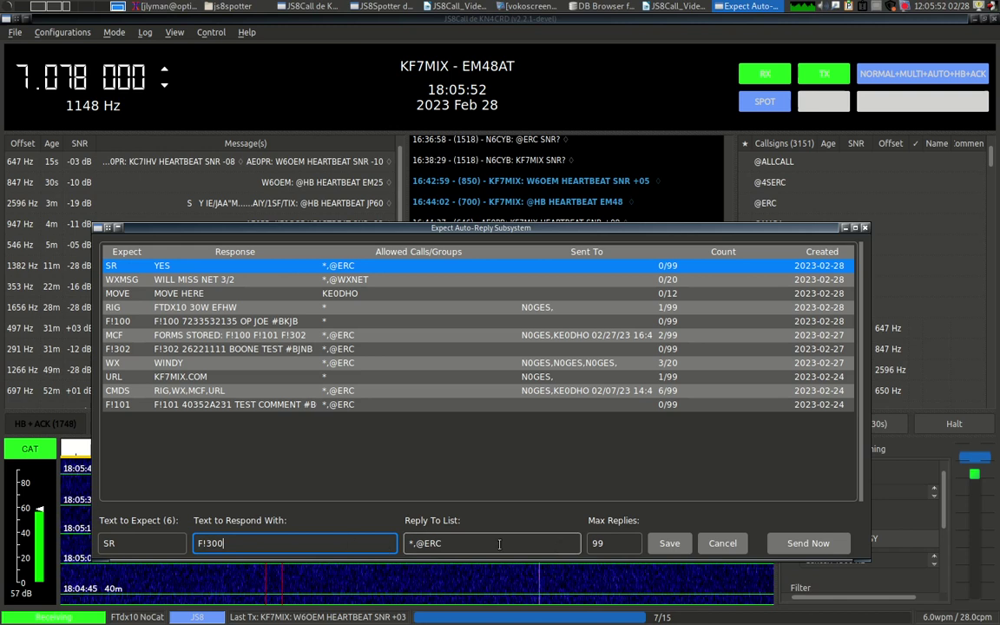
pyautogui.click(669, 543)
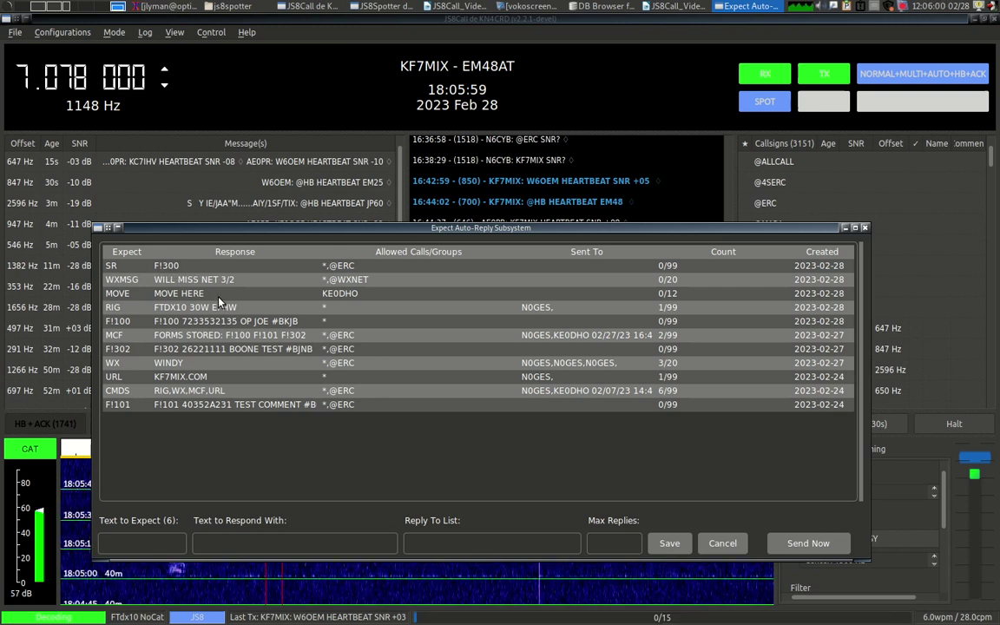
# Change the SR entry's response to "F!100", matching the stored F!100 form entry, and save it.
pyautogui.click(122, 323)
pyautogui.click(149, 351)
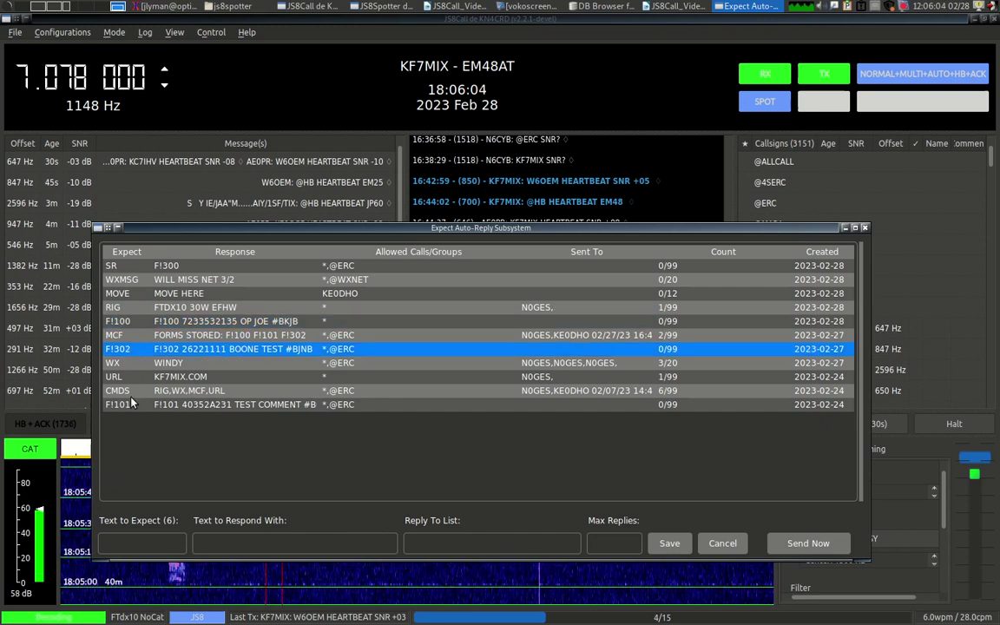
pyautogui.click(133, 323)
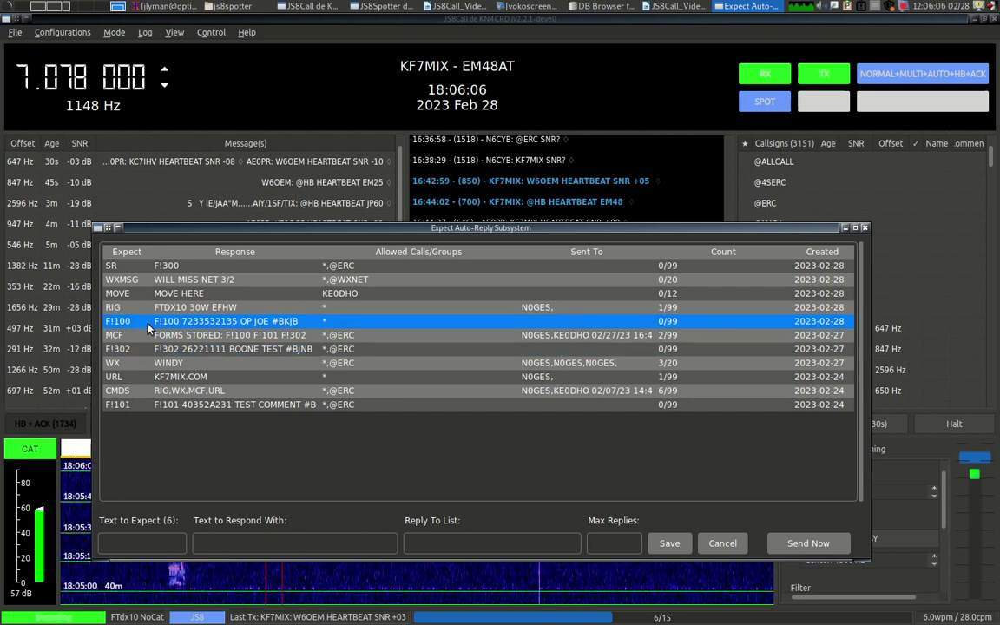
pyautogui.click(173, 269)
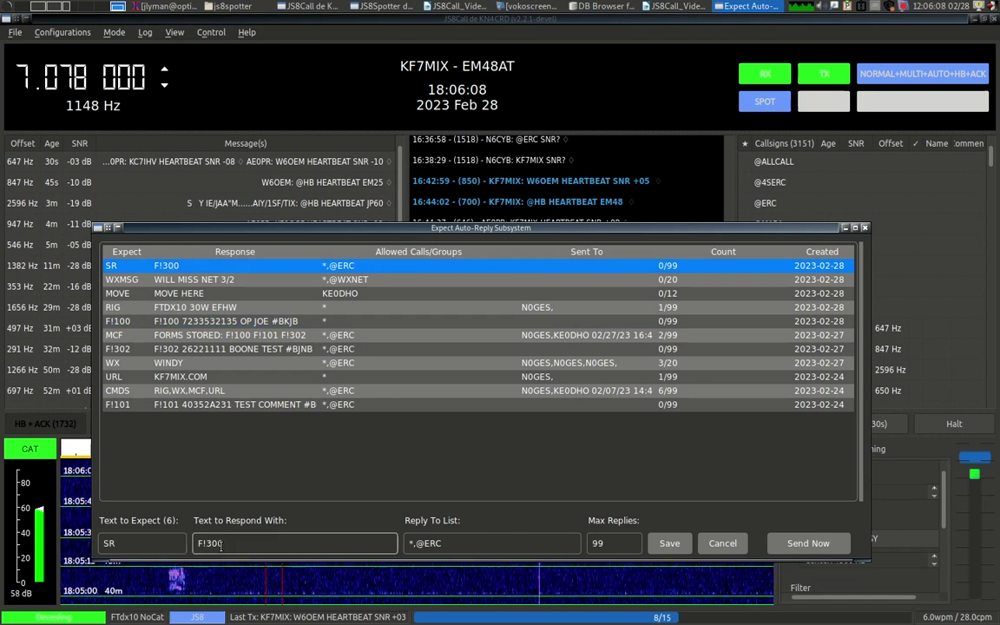
pyautogui.click(209, 542)
pyautogui.press('BackSpace')
pyautogui.write('1')
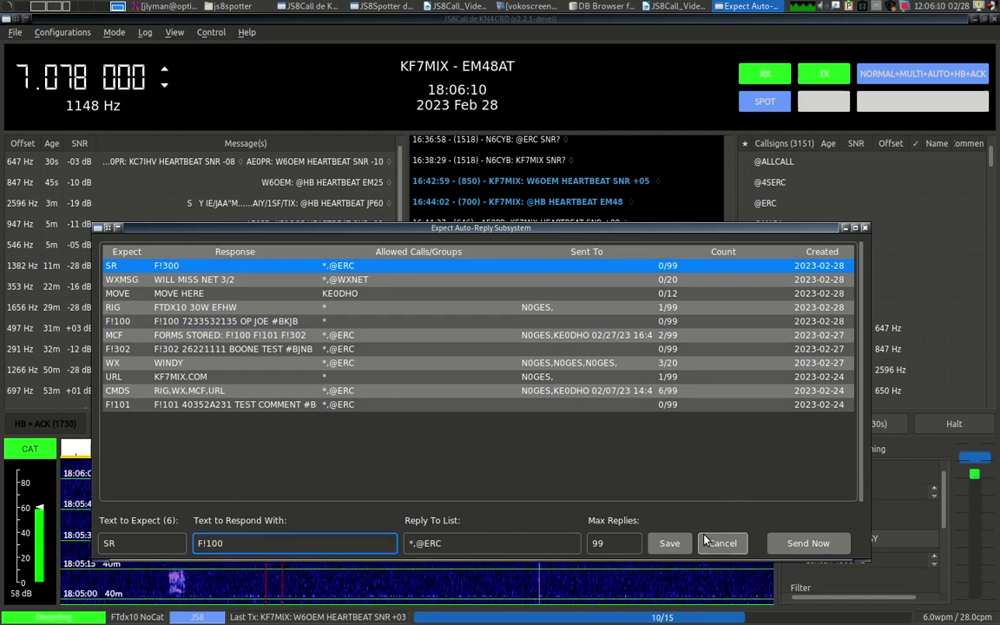
pyautogui.click(669, 542)
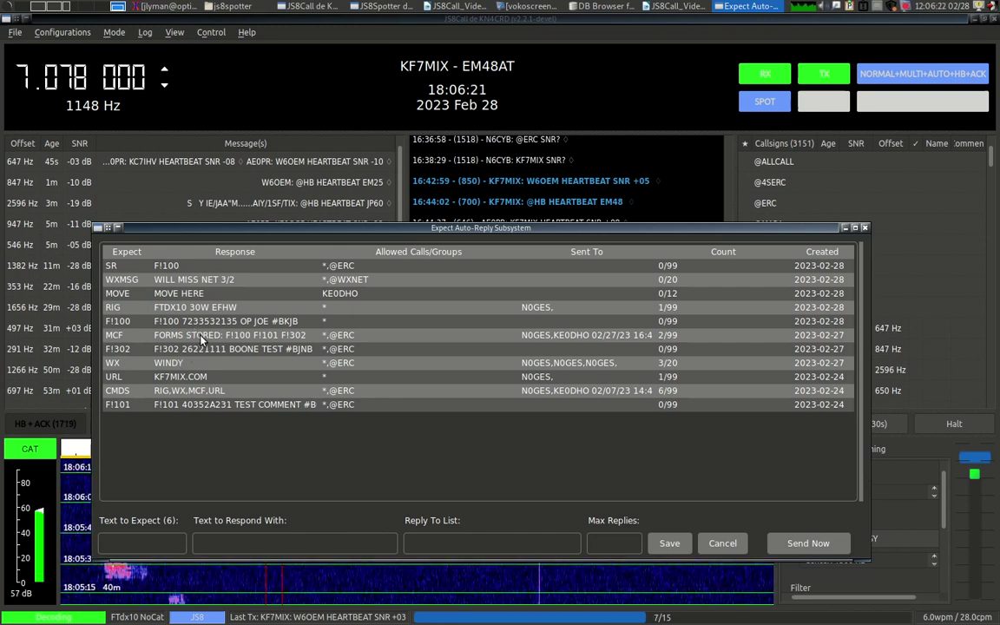
# Remove the SR and WXMSG entries from the Expect list, accepting each removal.
pyautogui.click(132, 351)
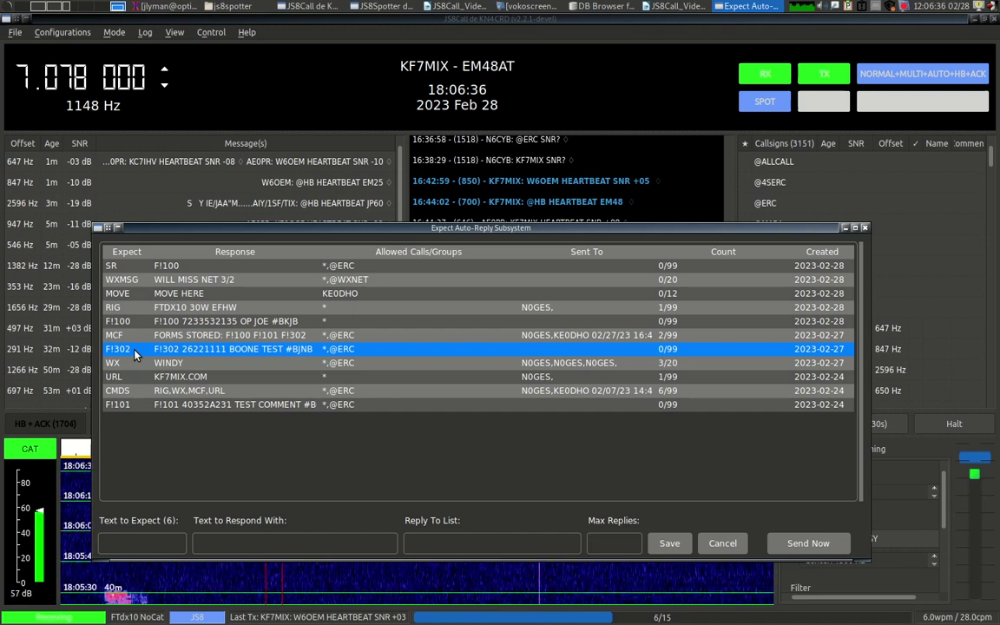
pyautogui.click(169, 269)
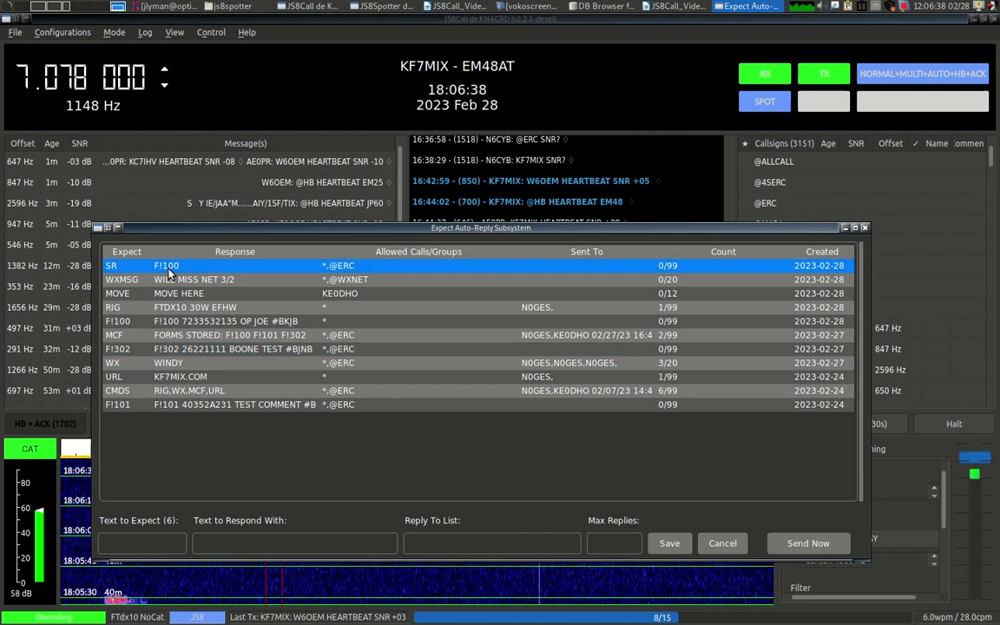
pyautogui.press('Delete')
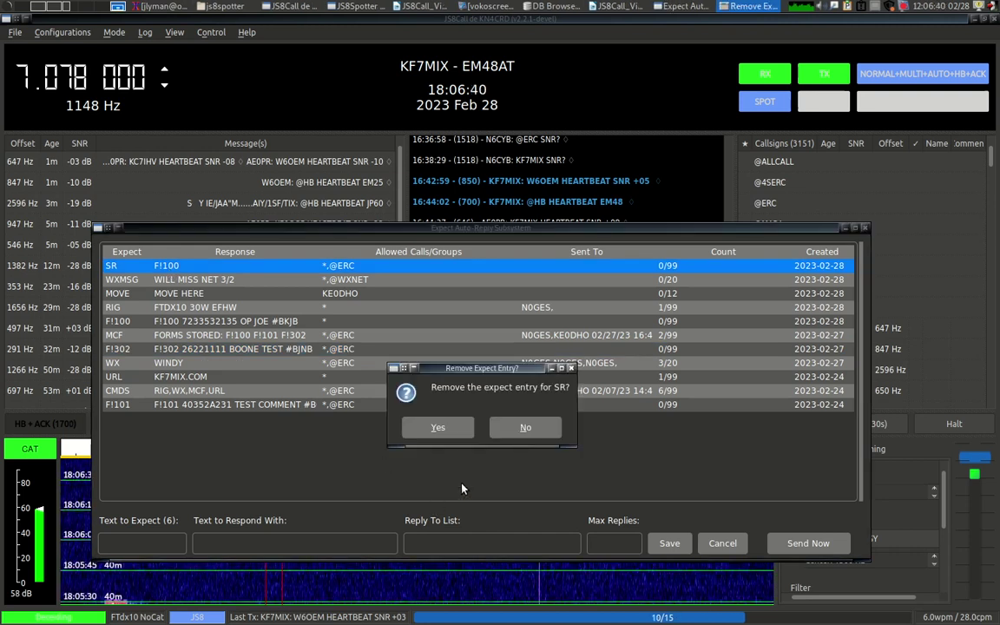
pyautogui.click(438, 426)
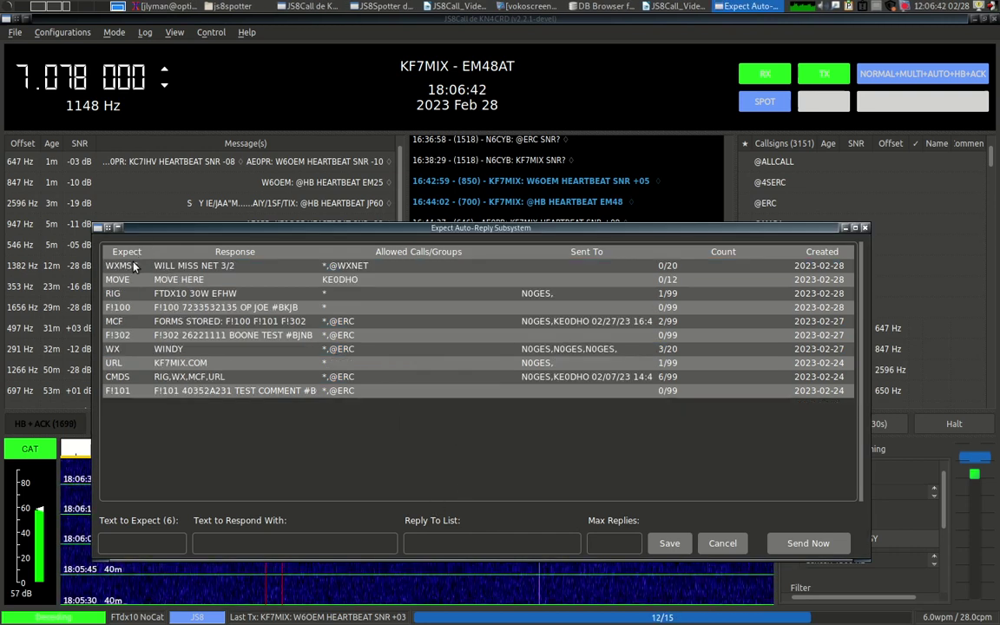
pyautogui.click(135, 267)
pyautogui.press('Delete')
pyautogui.click(406, 426)
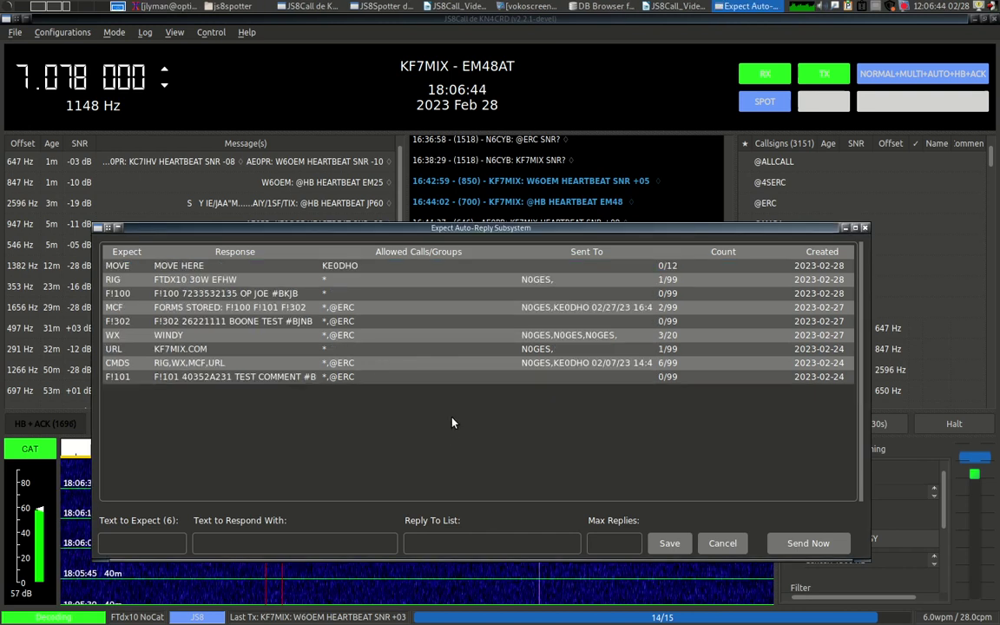
# Remove the MOVE entry from the Expect list, accepting the removal.
pyautogui.click(112, 266)
pyautogui.press('Delete')
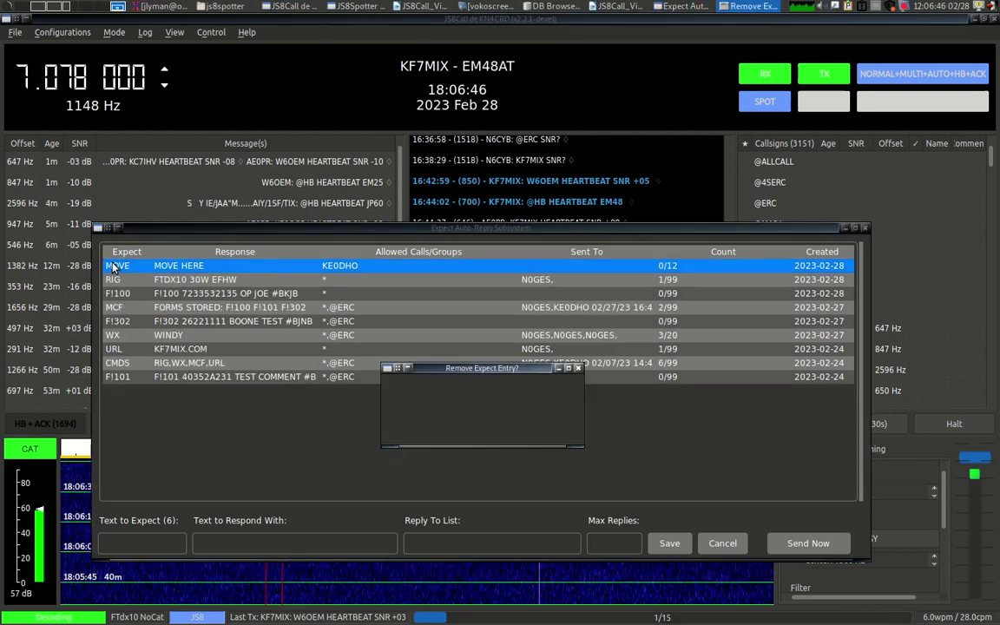
pyautogui.click(438, 427)
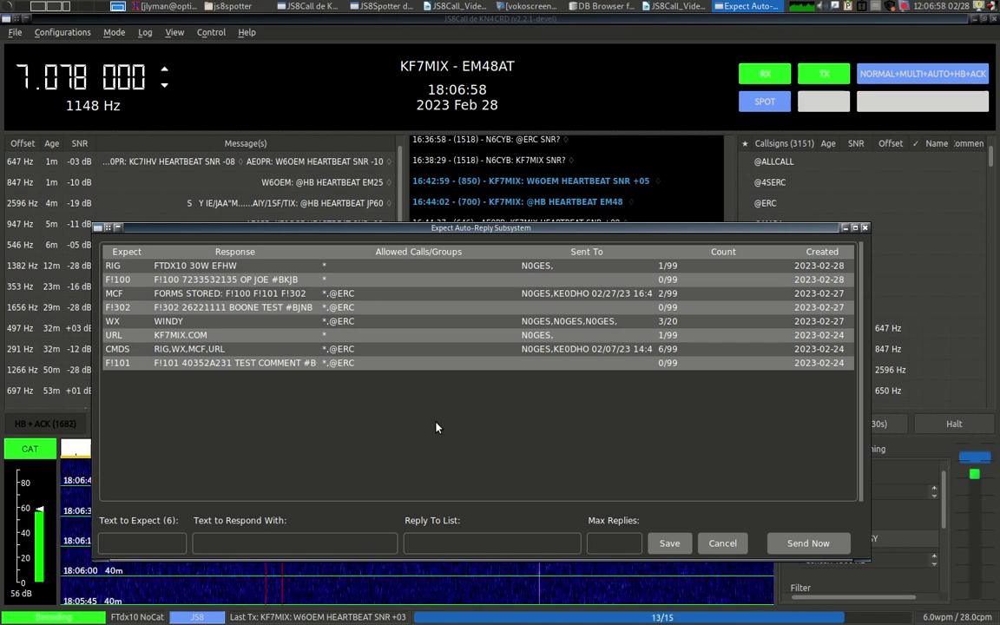
# Switch to DB Browser for SQLite and examine the expect table's column definitions and its stored records in js8spotter-test.db.
pyautogui.click(442, 6)
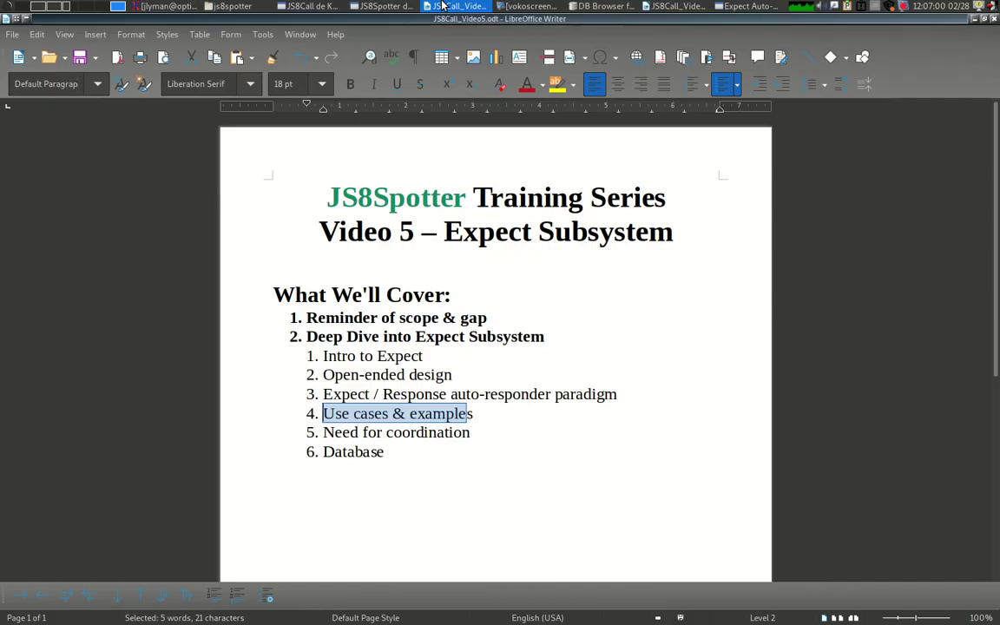
pyautogui.click(605, 7)
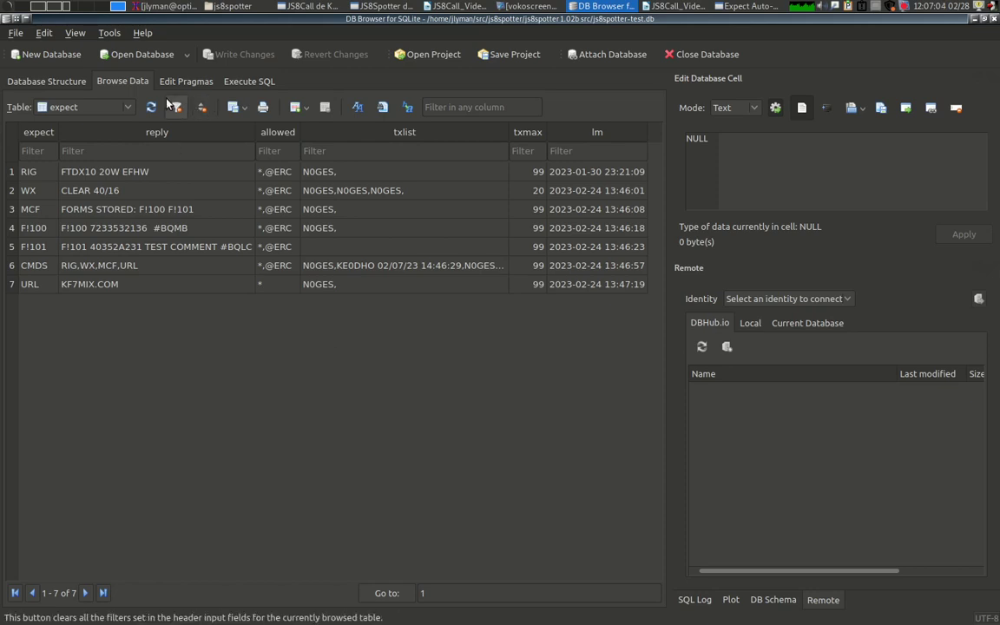
pyautogui.click(50, 81)
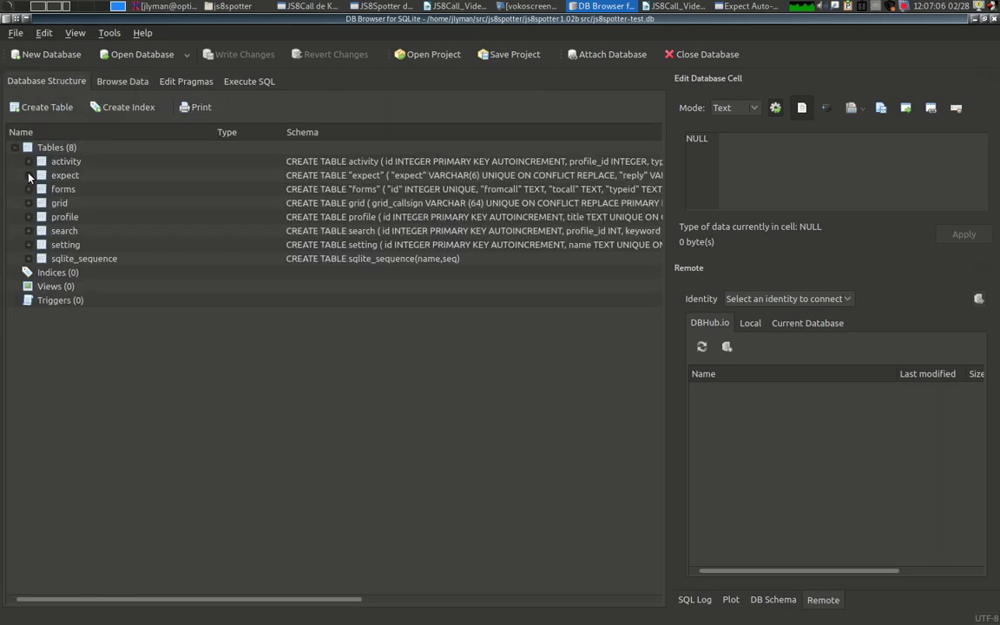
pyautogui.click(29, 175)
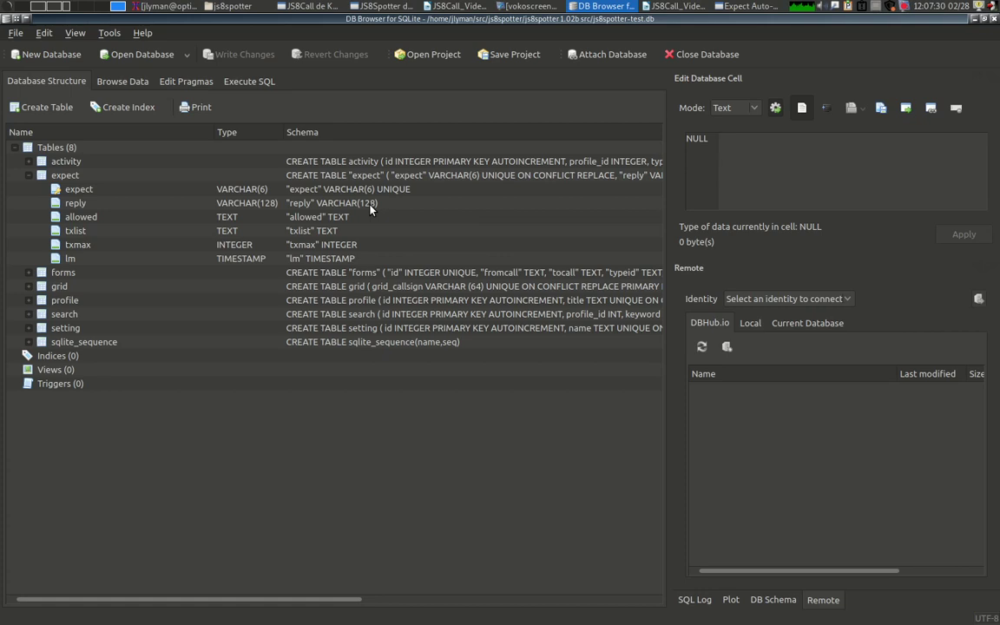
pyautogui.click(111, 81)
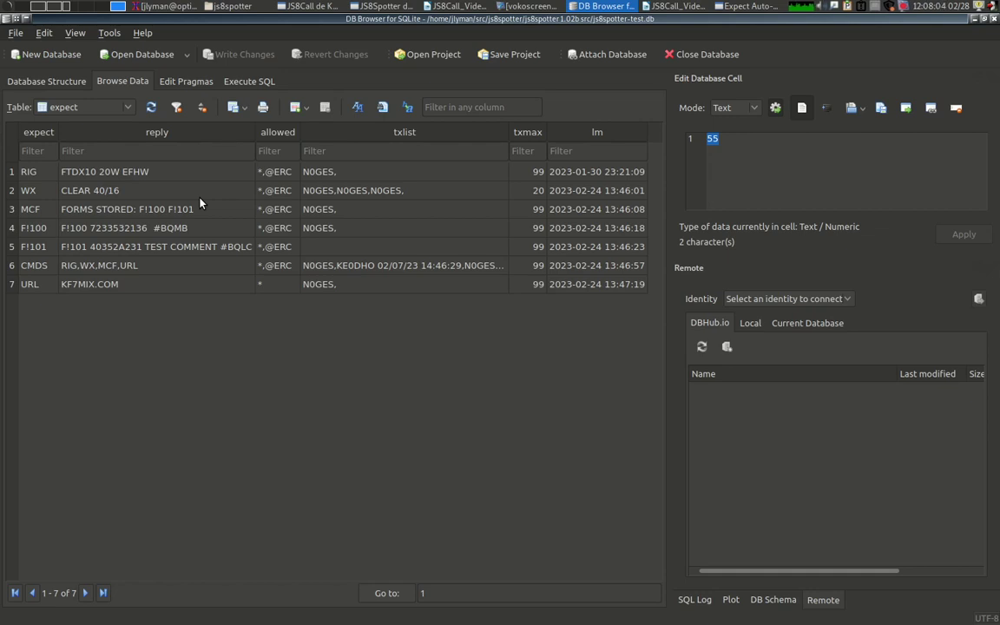
# Close the Expect Auto-Reply Subsystem window and switch to the main JS8Spotter window over JS8Call.
pyautogui.click(742, 6)
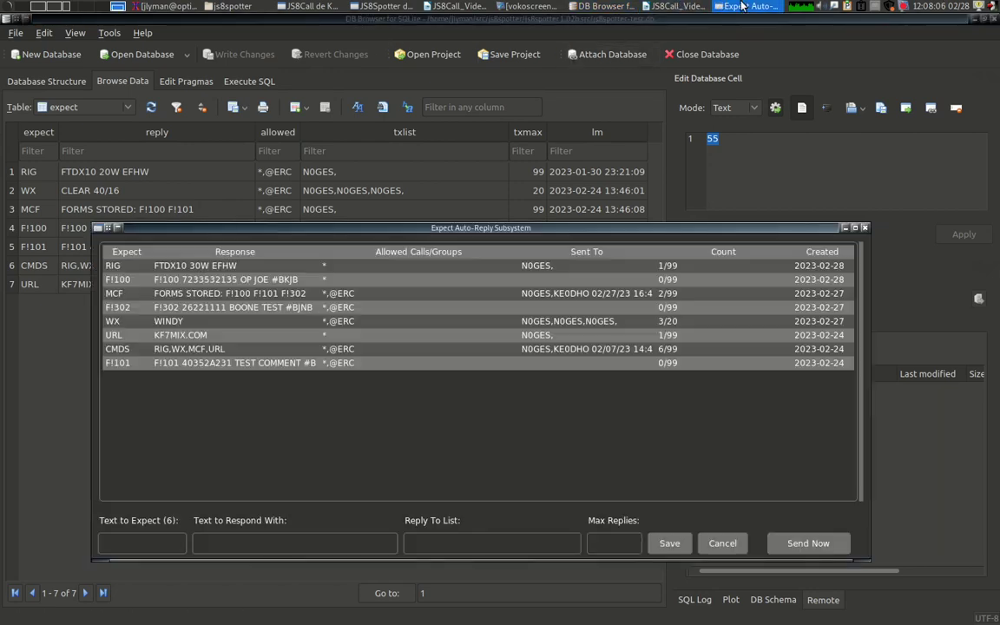
pyautogui.click(863, 229)
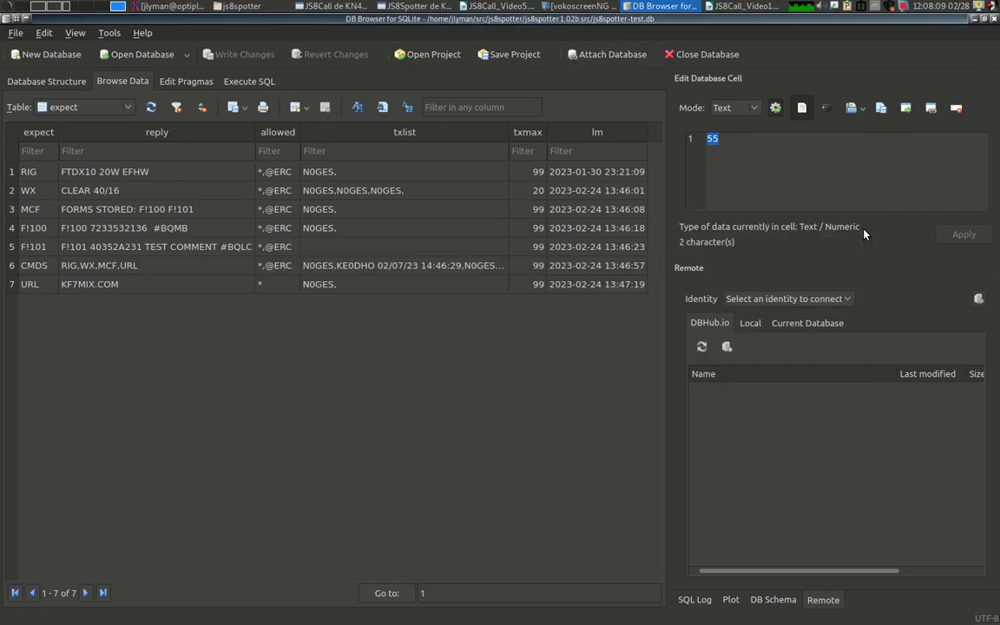
pyautogui.click(344, 7)
pyautogui.click(414, 6)
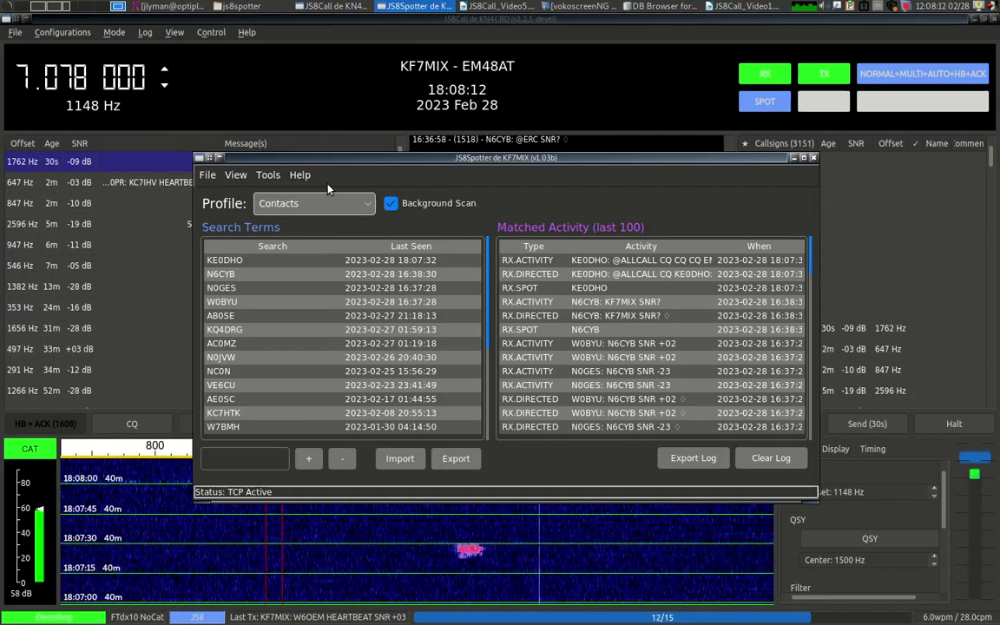